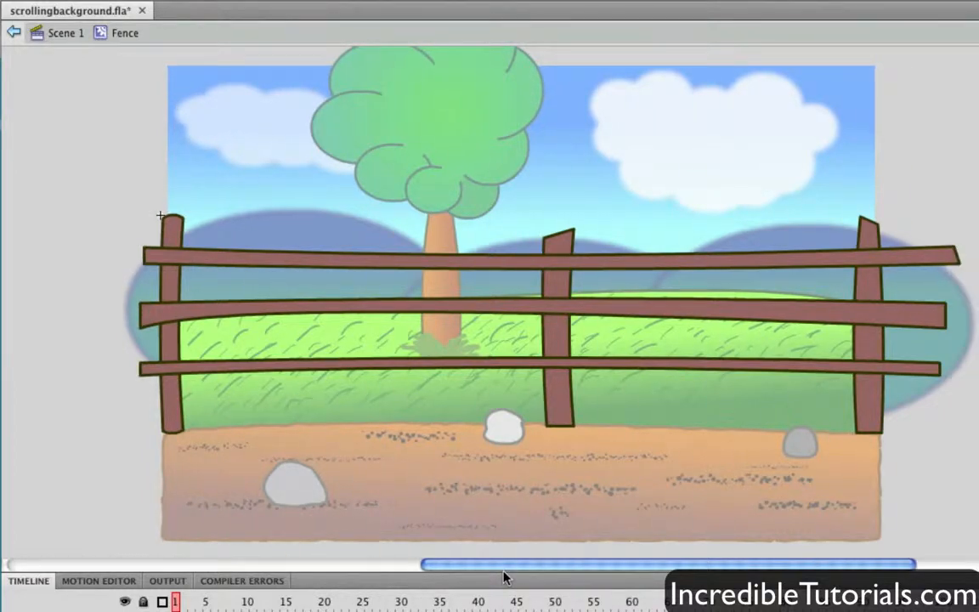
- Copy the middle and right fence posts from Layer 2 and add a new layer directly above it
left_click_drag(506, 569, 439, 576)
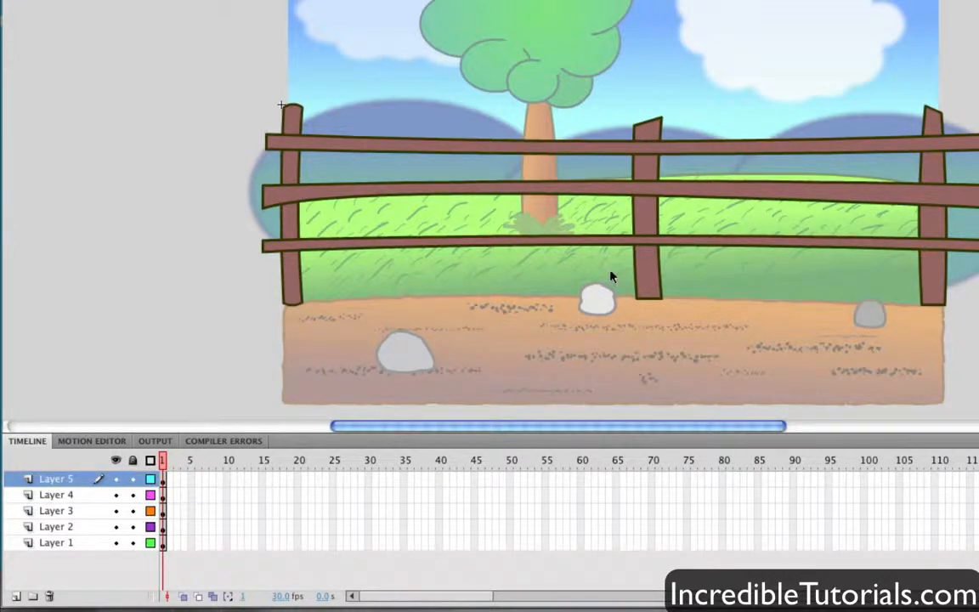
left_click(289, 231)
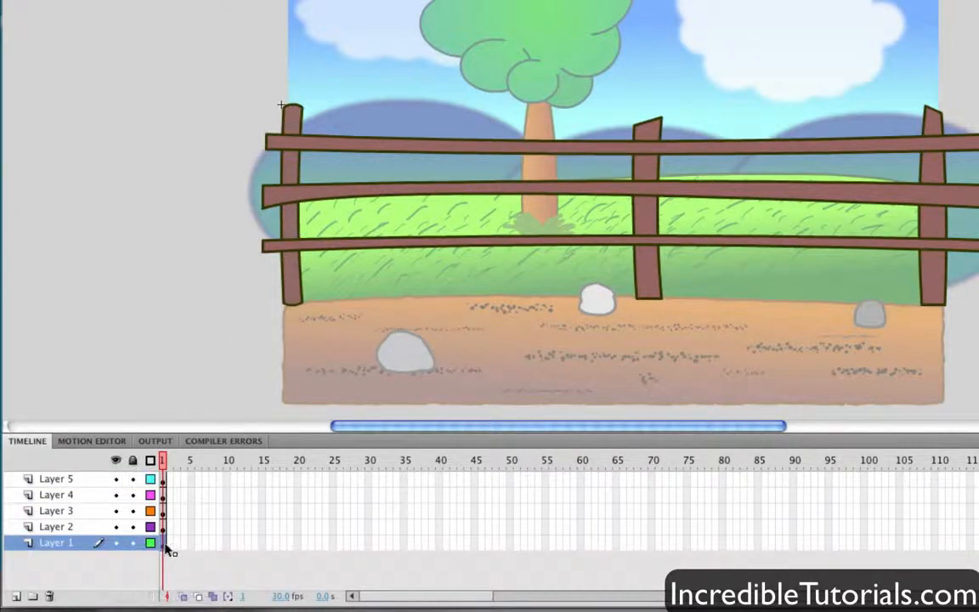
left_click_drag(486, 432, 365, 436)
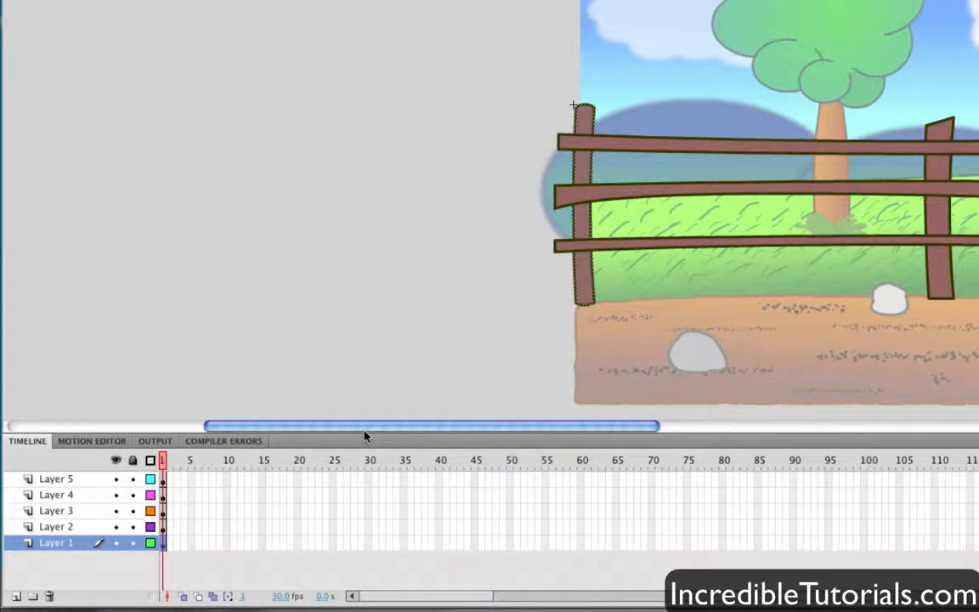
left_click(940, 274)
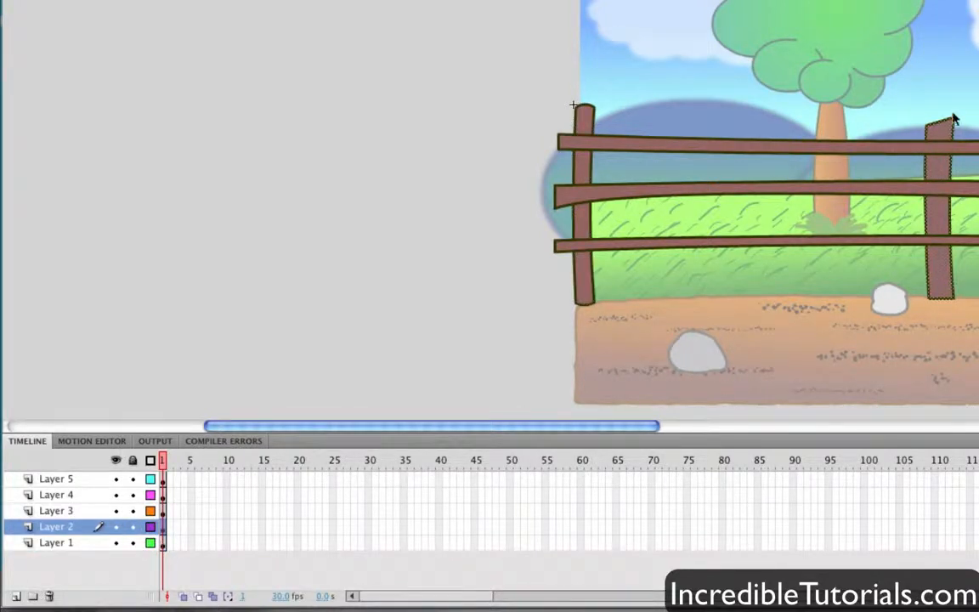
left_click(936, 210)
key("super")
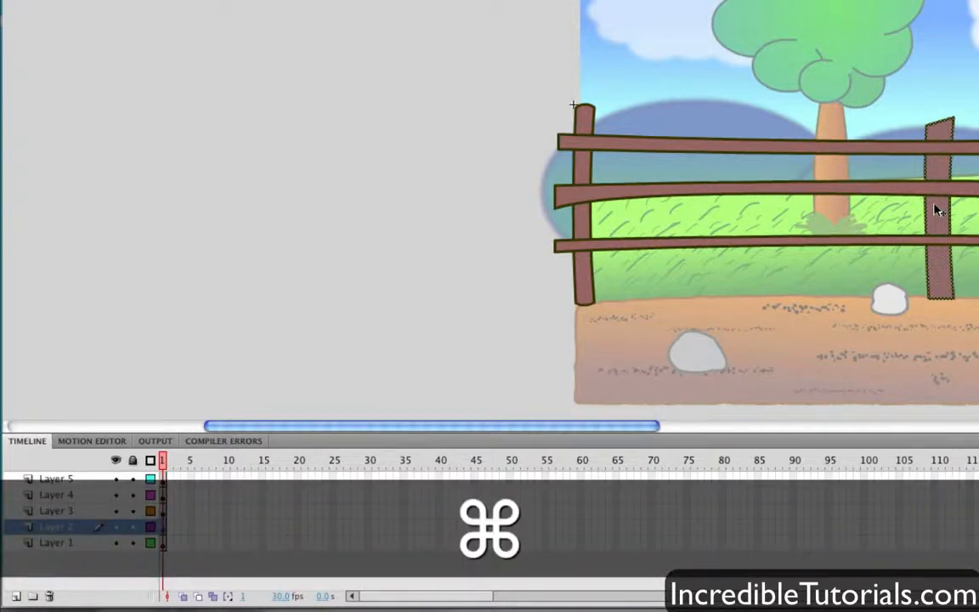
key("super+c")
left_click(60, 480)
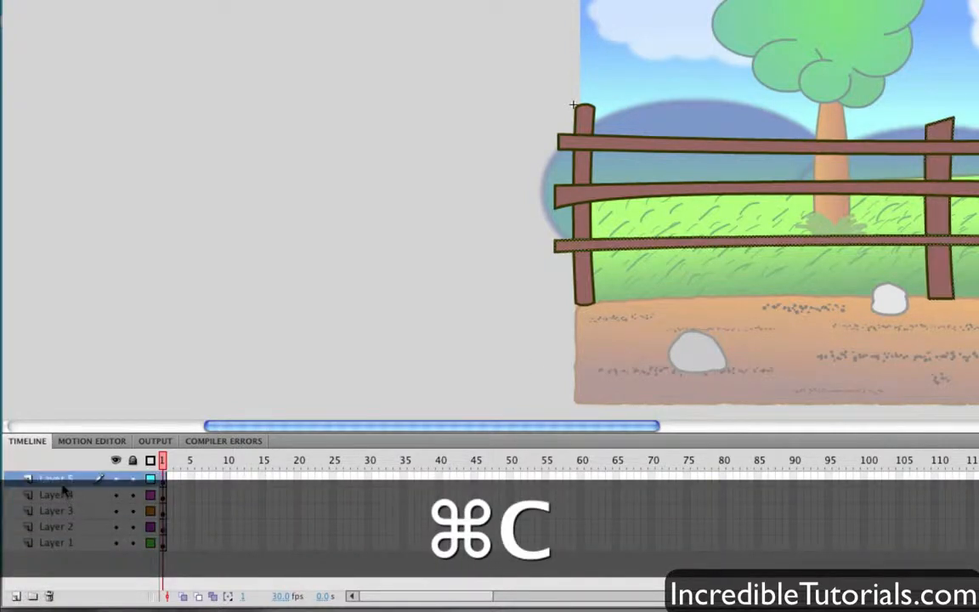
left_click(70, 528)
left_click(17, 596)
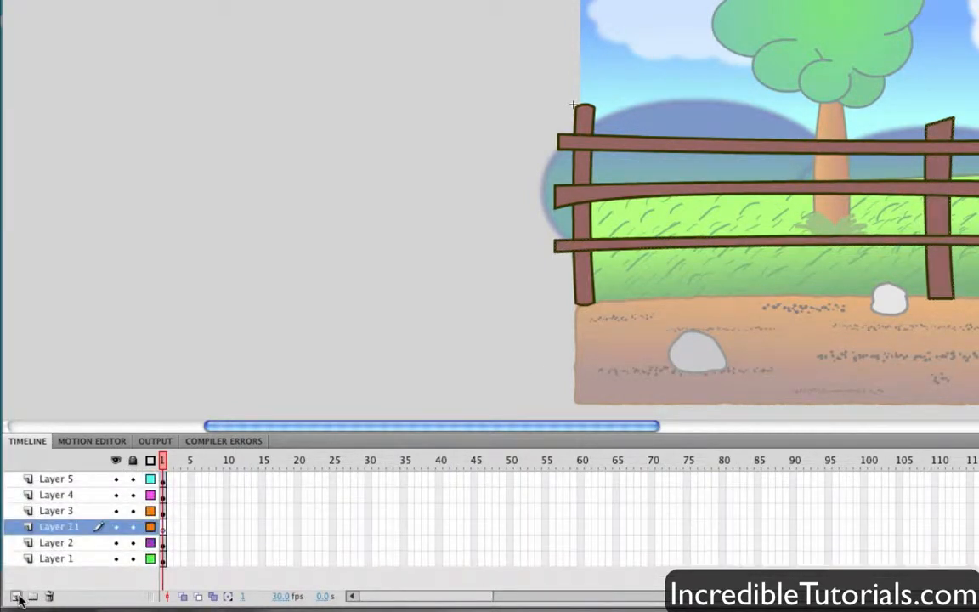
- Paste the two posts on the new layer and place them in the empty area left of the fence, level with the original posts
key("super+v")
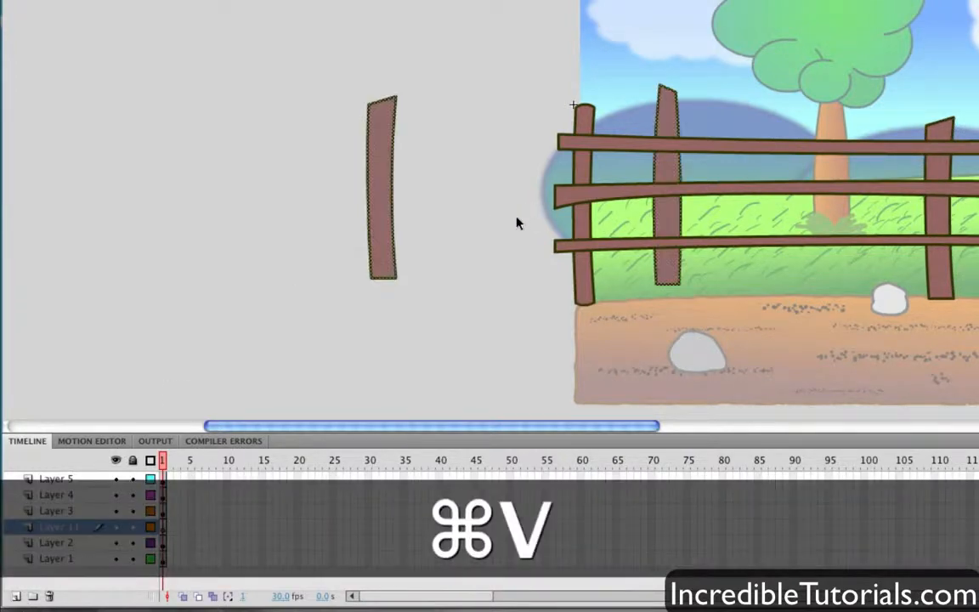
left_click_drag(387, 237, 6, 254)
left_click_drag(326, 424, 218, 425)
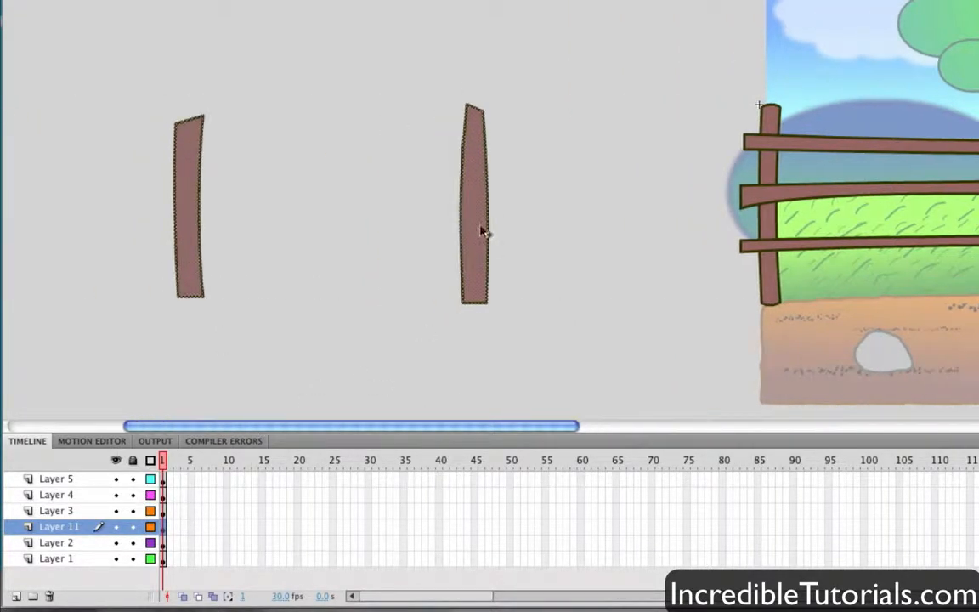
left_click_drag(470, 196, 465, 205)
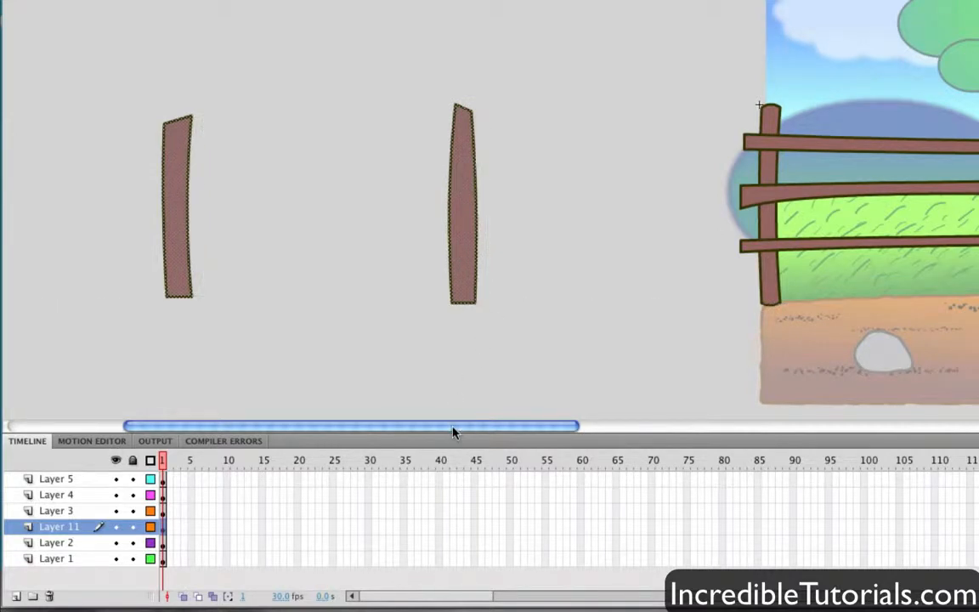
- Duplicate the original fence's leftmost post on Layer 1 and place the copy left of the two pasted posts
left_click_drag(452, 430, 660, 430)
left_click(395, 167)
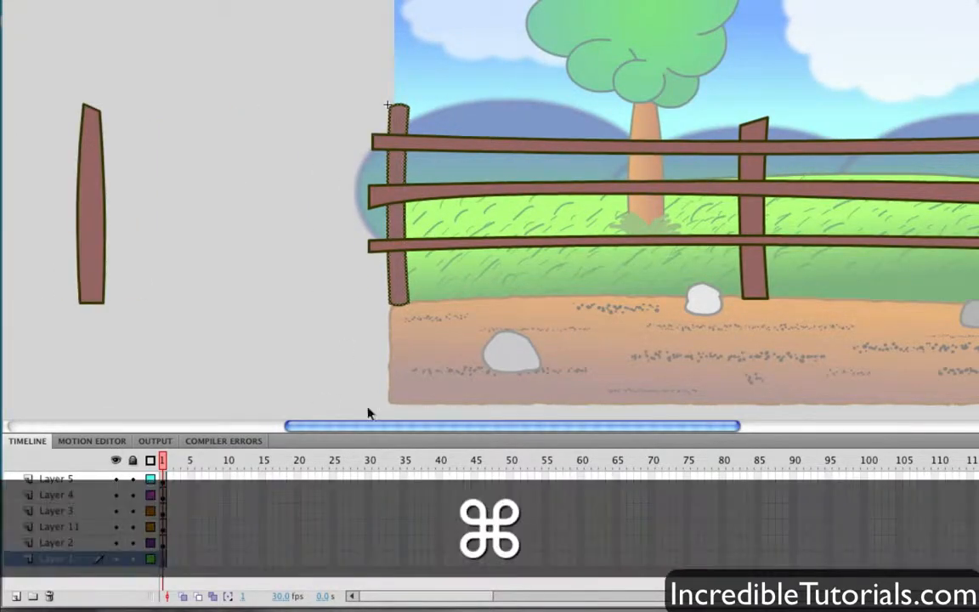
key("super+v")
left_click_drag(449, 430, 242, 430)
left_click_drag(243, 119, 33, 135)
- Reshape the middle post copy with a narrow waist and rounded ends
left_click(425, 265)
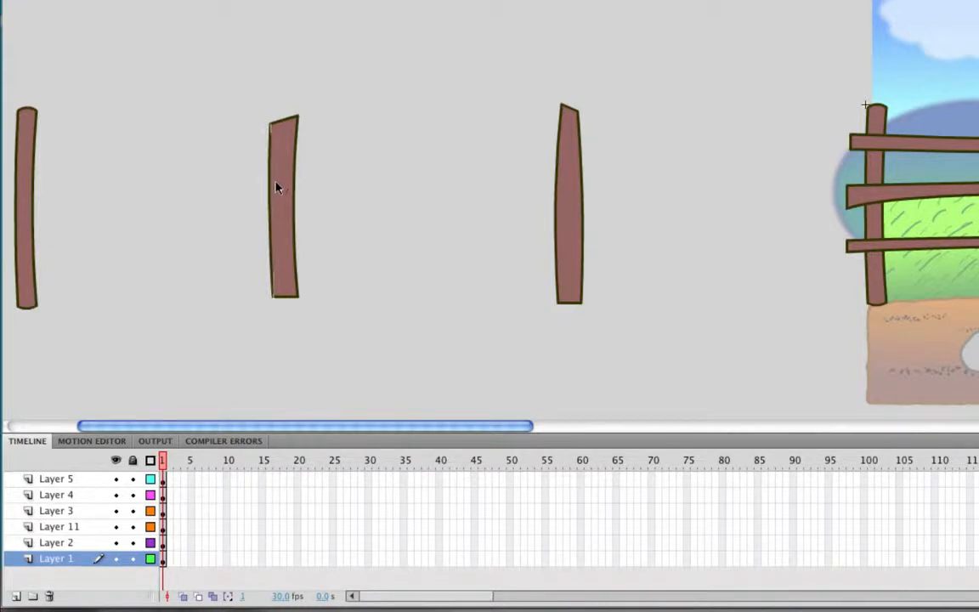
left_click_drag(285, 188, 285, 188)
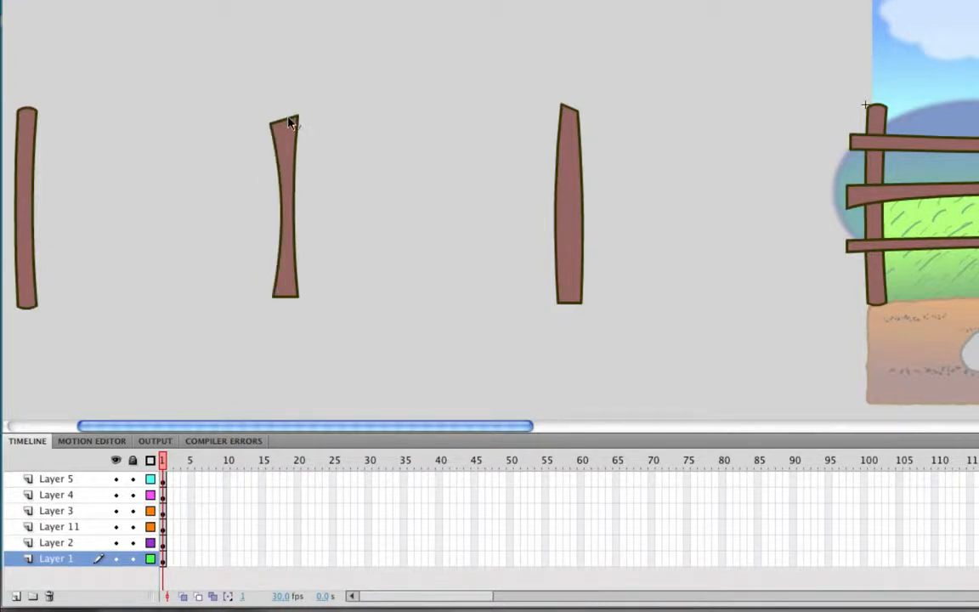
left_click_drag(290, 122, 286, 114)
- Bend the right post copy to the right and reshape its ends, and give the left post copy a straighter side and slanted top
left_click_drag(558, 208, 592, 207)
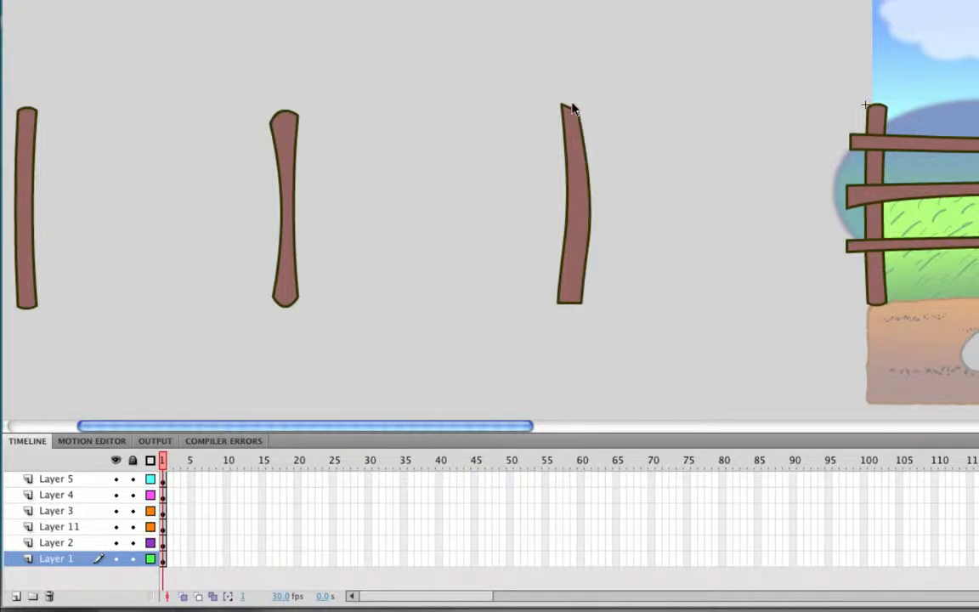
left_click_drag(575, 113, 582, 101)
left_click_drag(570, 307, 571, 311)
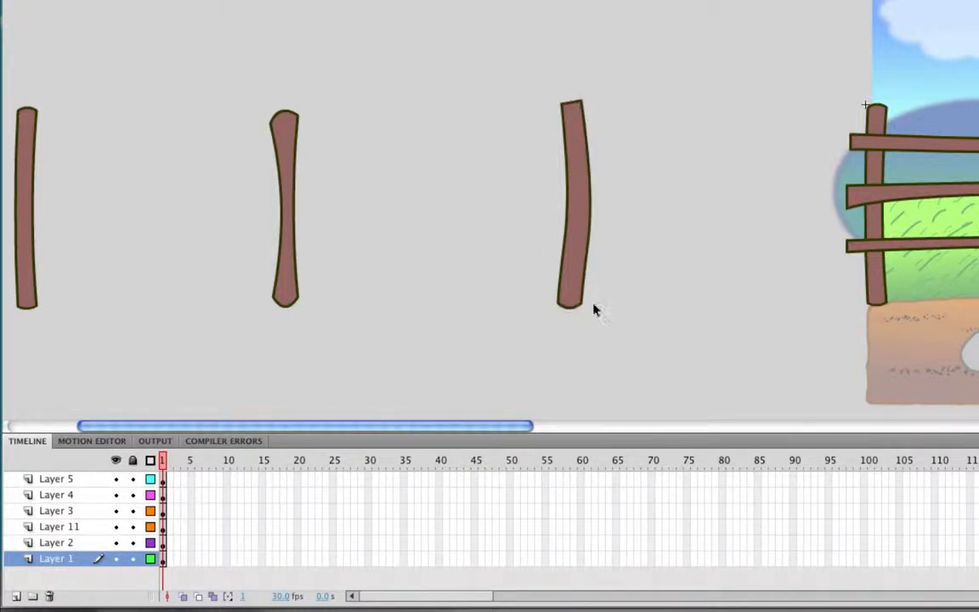
left_click_drag(35, 175, 23, 174)
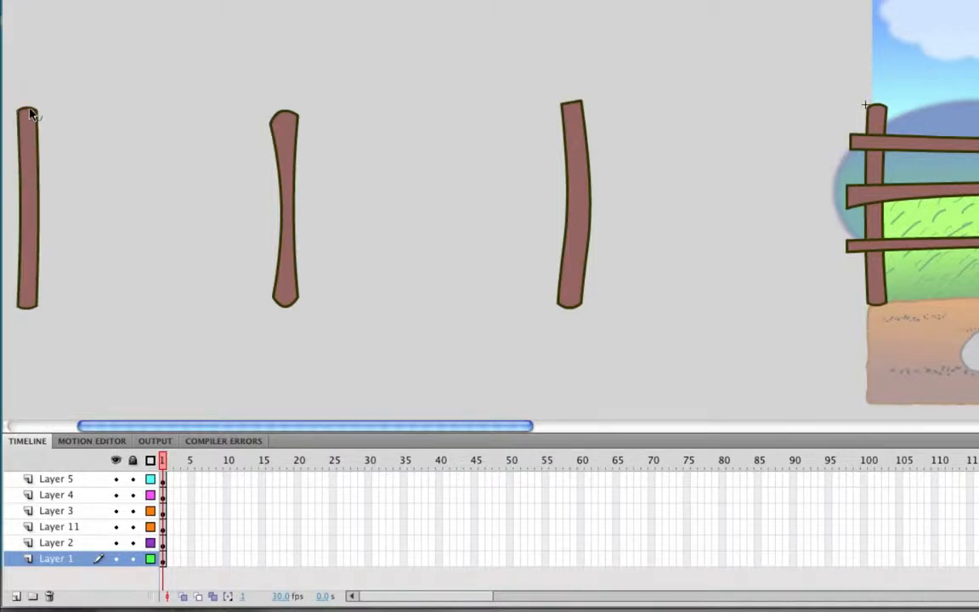
left_click_drag(30, 110, 23, 96)
- Duplicate the original fence's top rail on Layer 3 and place the copy across the lower part of the new posts
left_click_drag(252, 432, 538, 431)
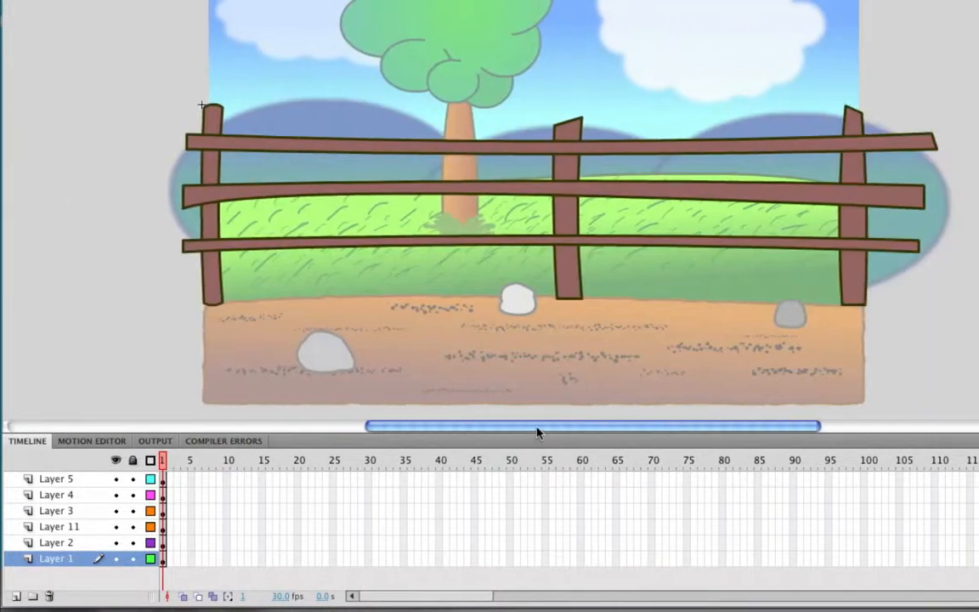
left_click(372, 154)
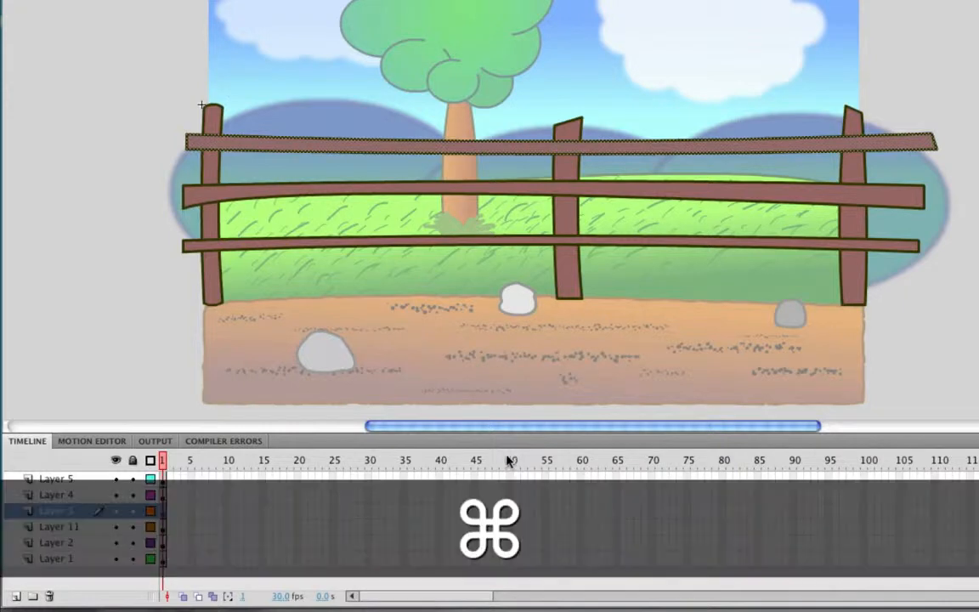
key("super+c")
left_click_drag(508, 436, 230, 428)
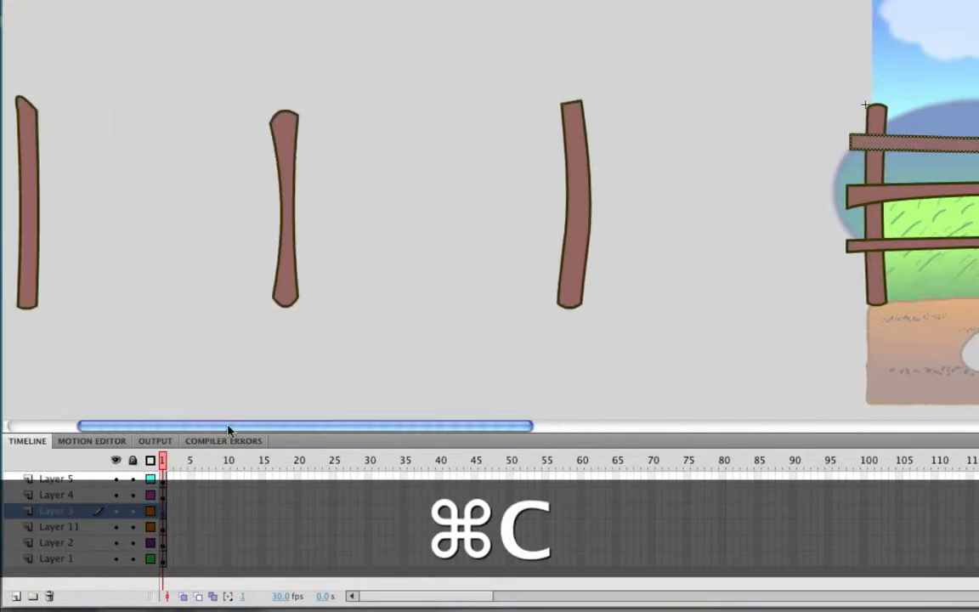
key("super+v")
left_click_drag(642, 198, 513, 258)
- Stretch the lower rail copy to meet the original bottom rail, match its end corner, and delete the seam line between them
key("q")
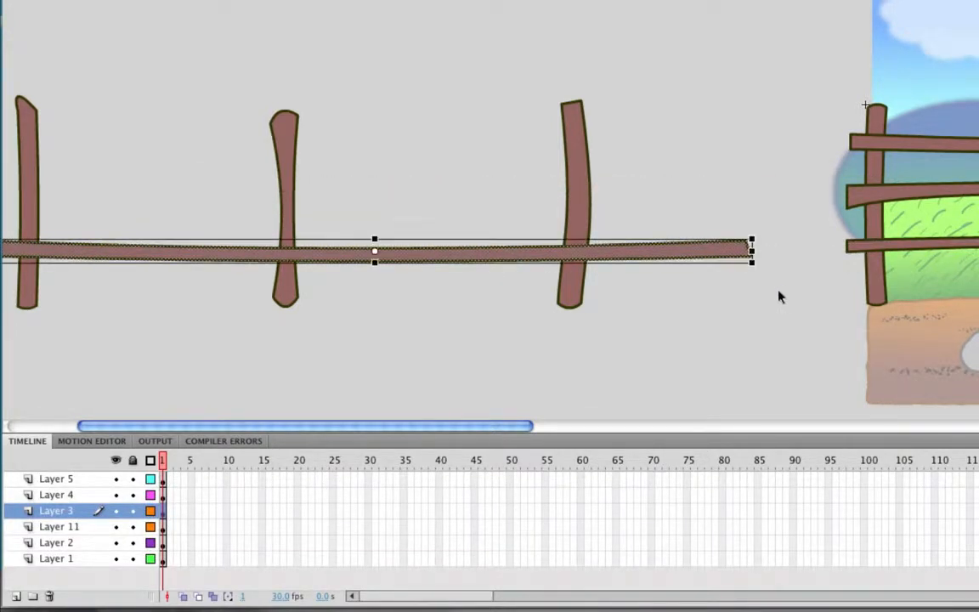
left_click_drag(752, 251, 854, 249)
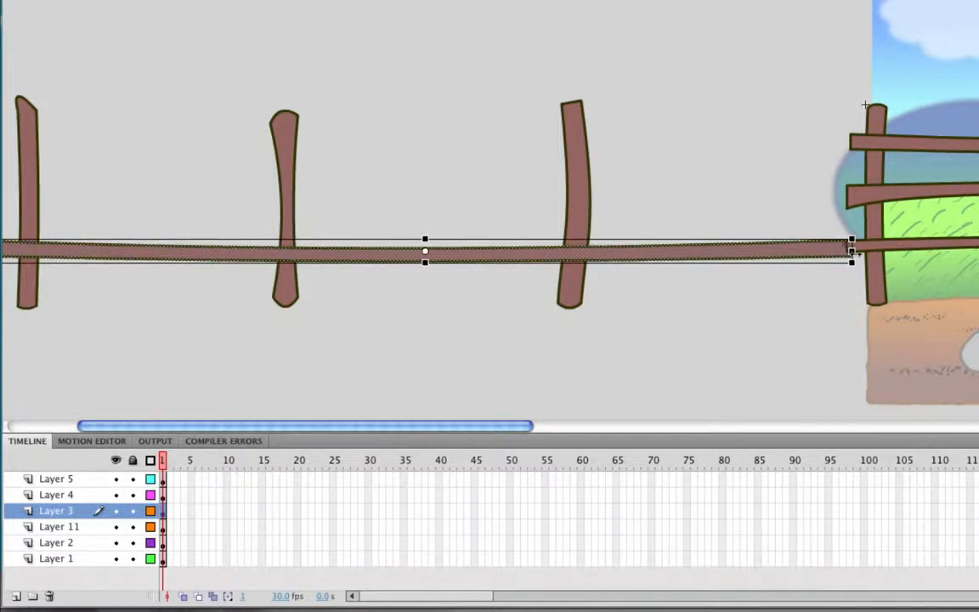
left_click(837, 307)
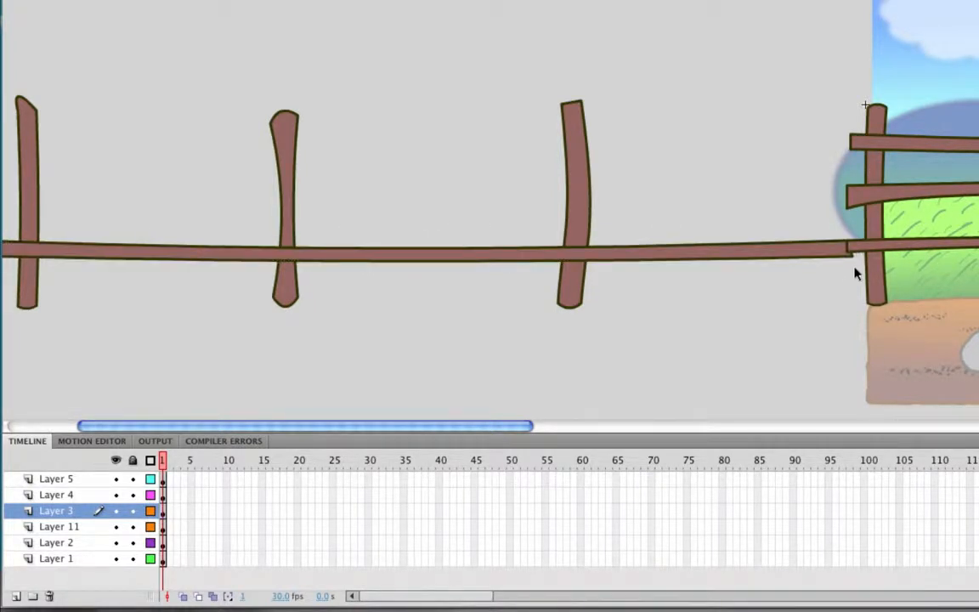
left_click_drag(853, 255, 854, 253)
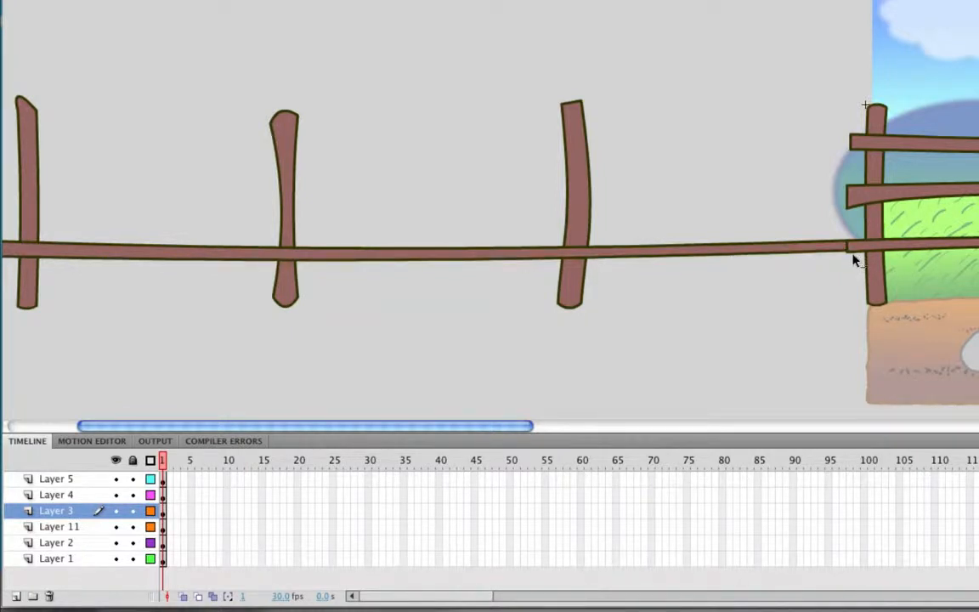
key("super+z")
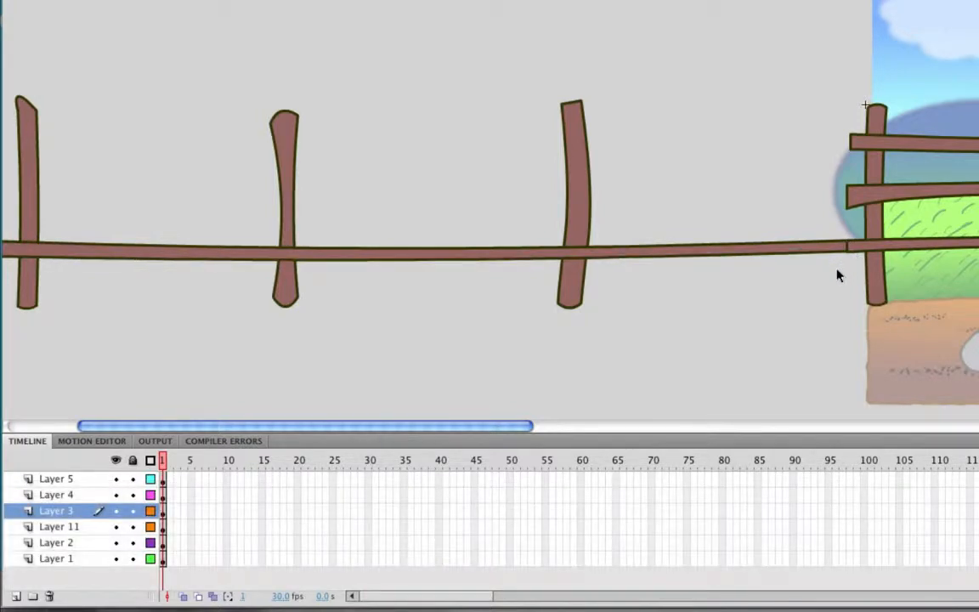
left_click(848, 249)
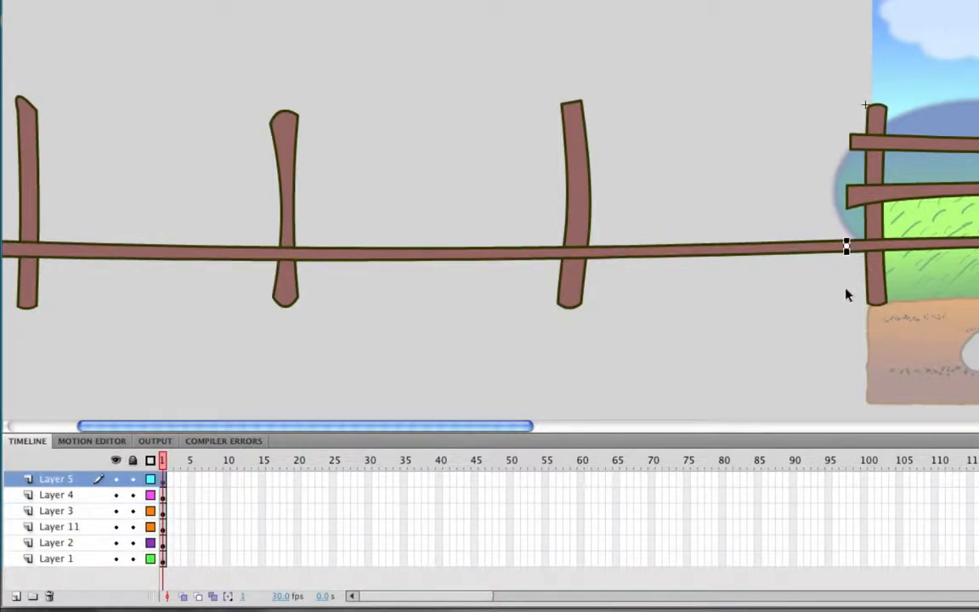
key("Delete")
- Duplicate the original middle rail on Layer 4 and place the copy across the upper part of the new posts
left_click(847, 182)
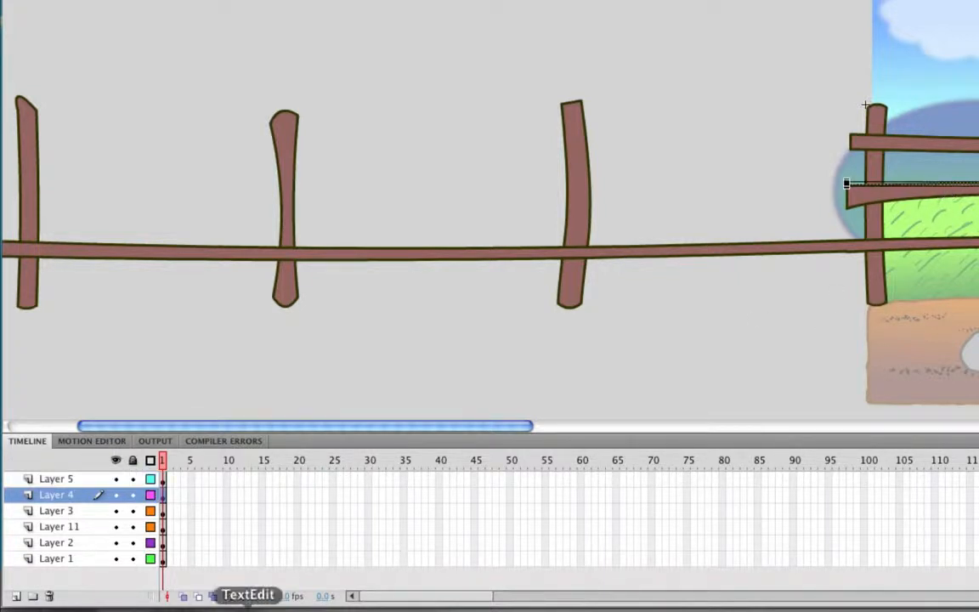
left_click(163, 497)
key("super+c")
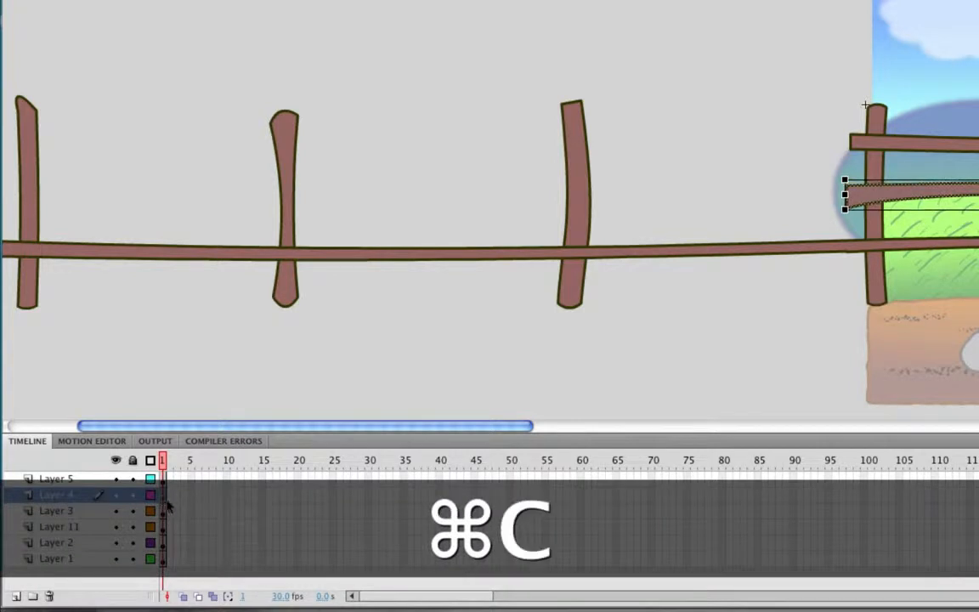
key("super+v")
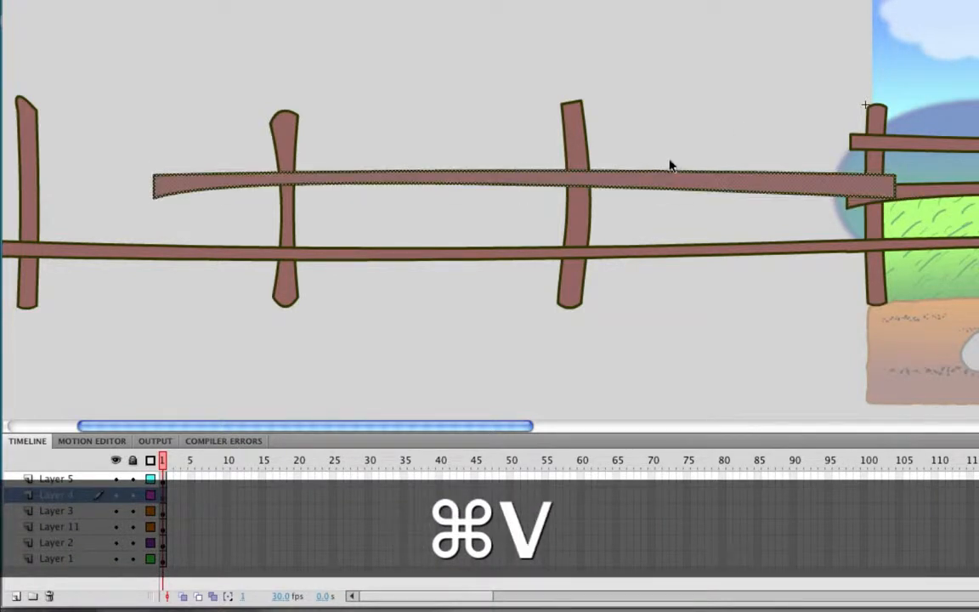
left_click_drag(697, 191, 534, 148)
- Stretch the upper rail copy to meet the original top rail, match its end corners, and delete the seam line between them
key("q")
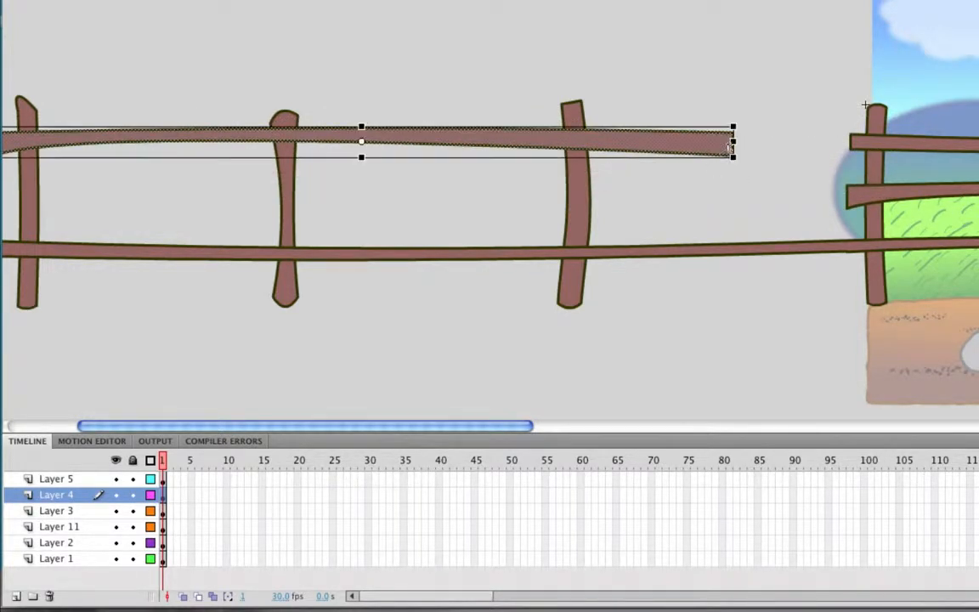
left_click_drag(733, 143, 851, 143)
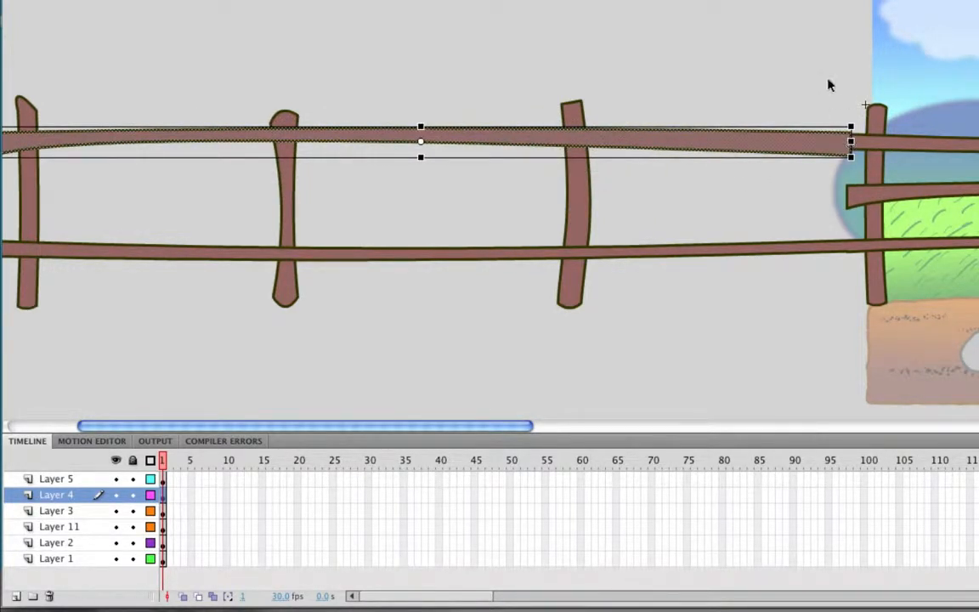
left_click(830, 85)
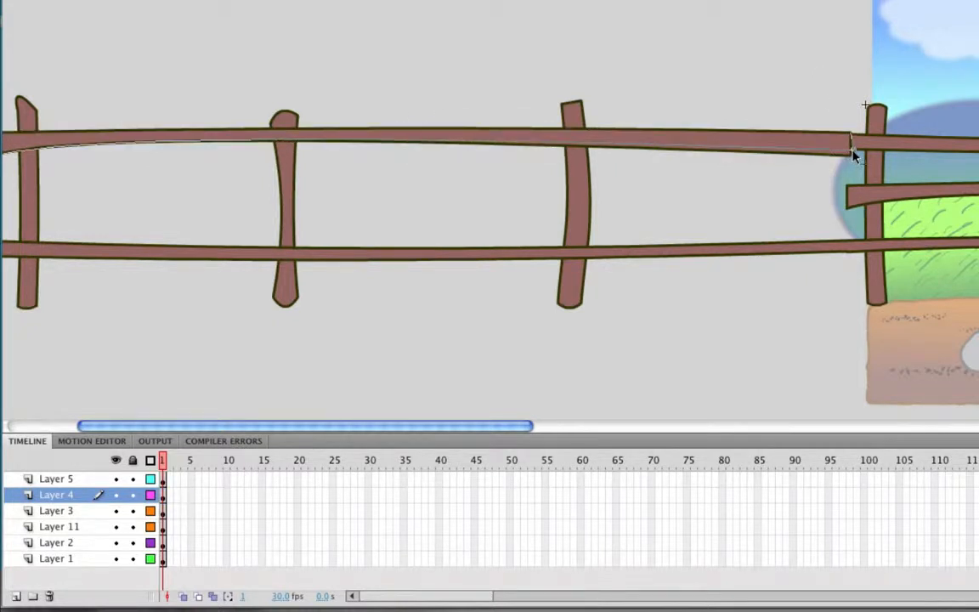
left_click_drag(854, 156, 853, 135)
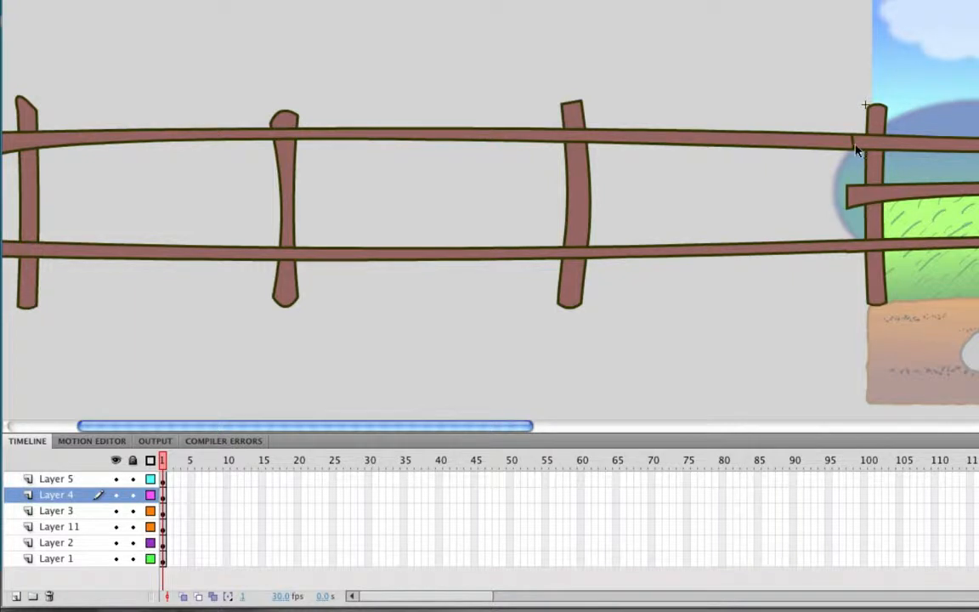
left_click(853, 142)
key("Delete")
- Paste another copy of the original fence's middle rail on Layer 4 and flip it vertically
left_click(899, 199)
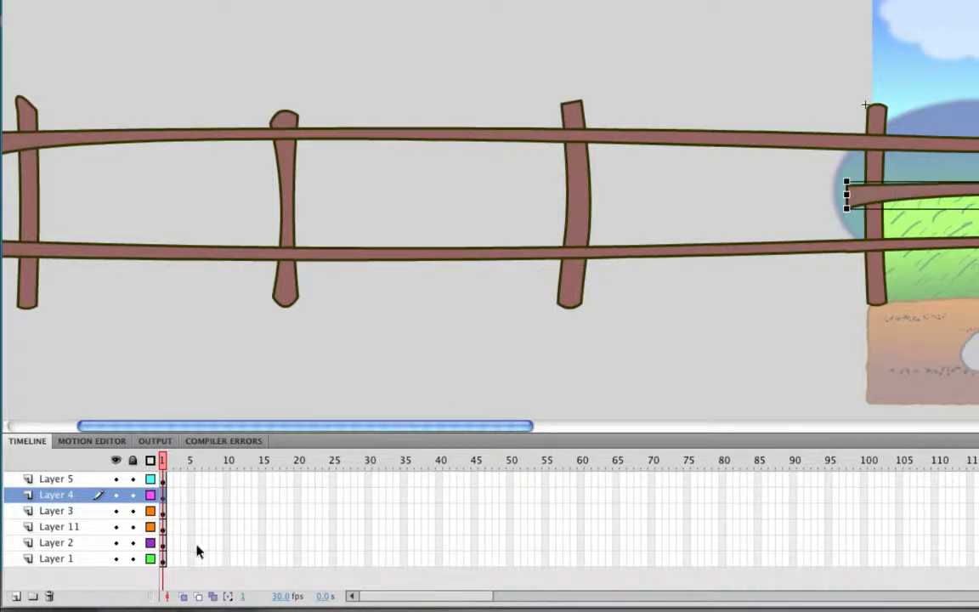
left_click(179, 184)
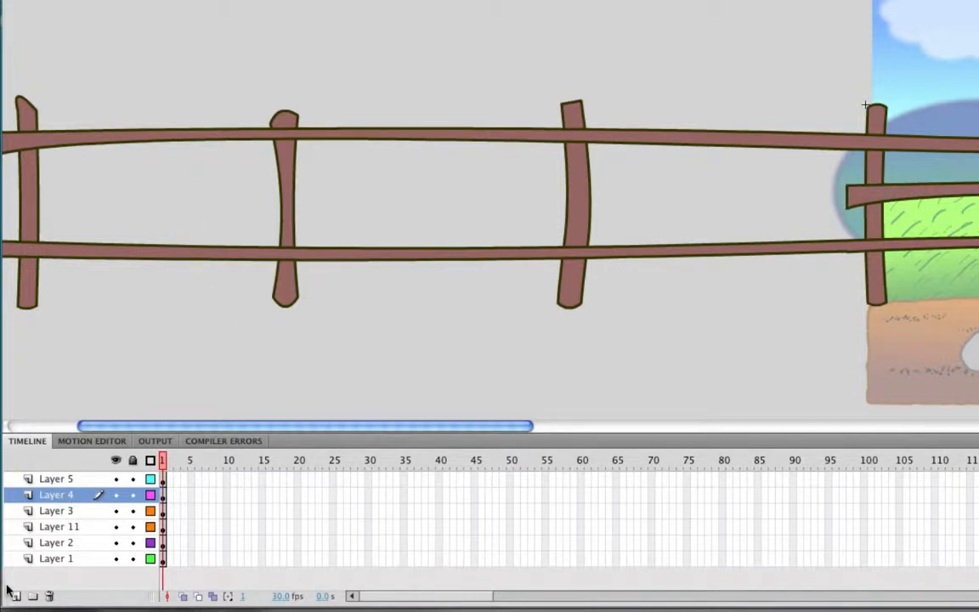
key("super+v")
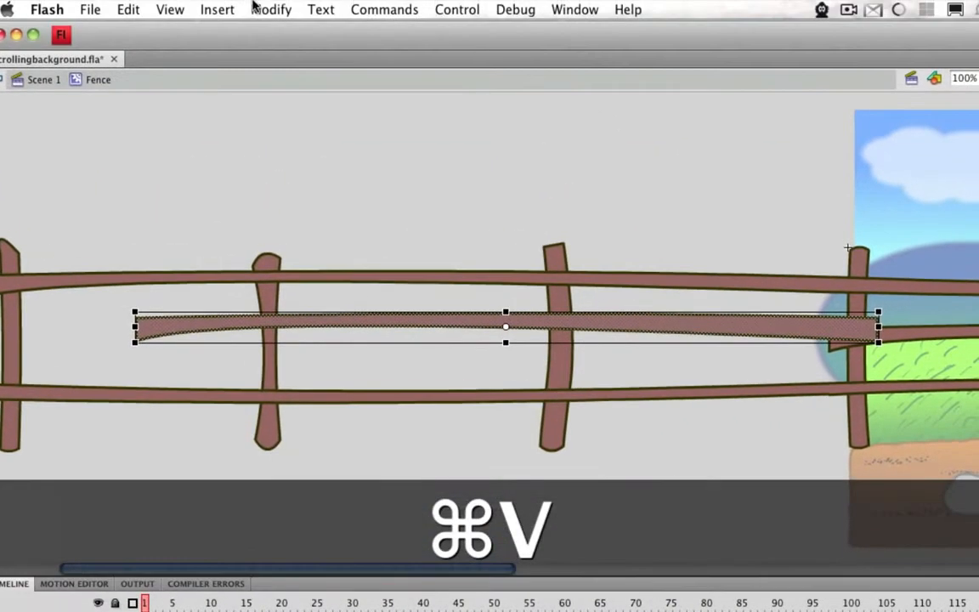
left_click(263, 8)
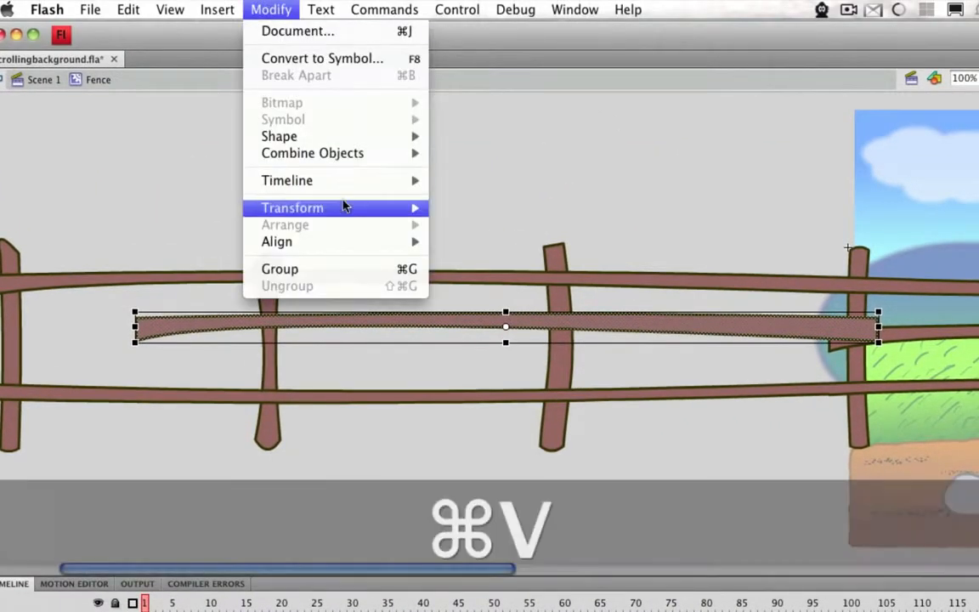
mouse_move(345, 207)
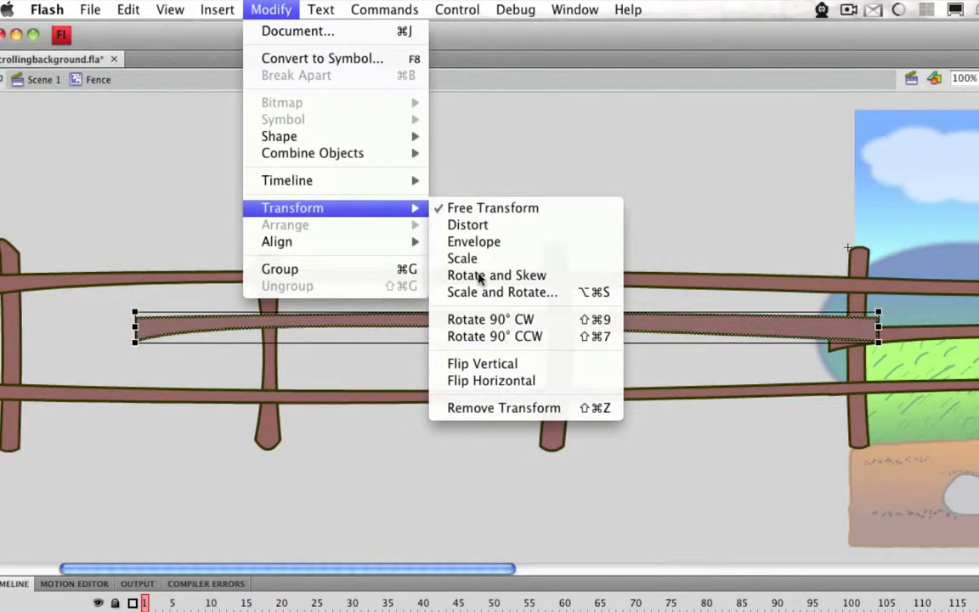
left_click(517, 363)
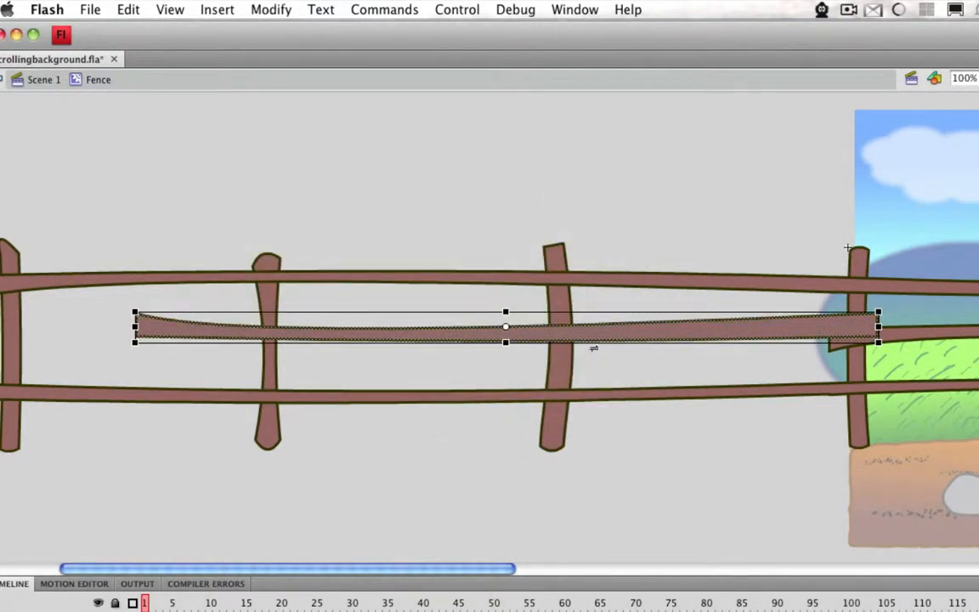
- Place the flipped rail against the open end of the original middle rail and stretch it to just past the farthest new post
left_click_drag(735, 337, 685, 353)
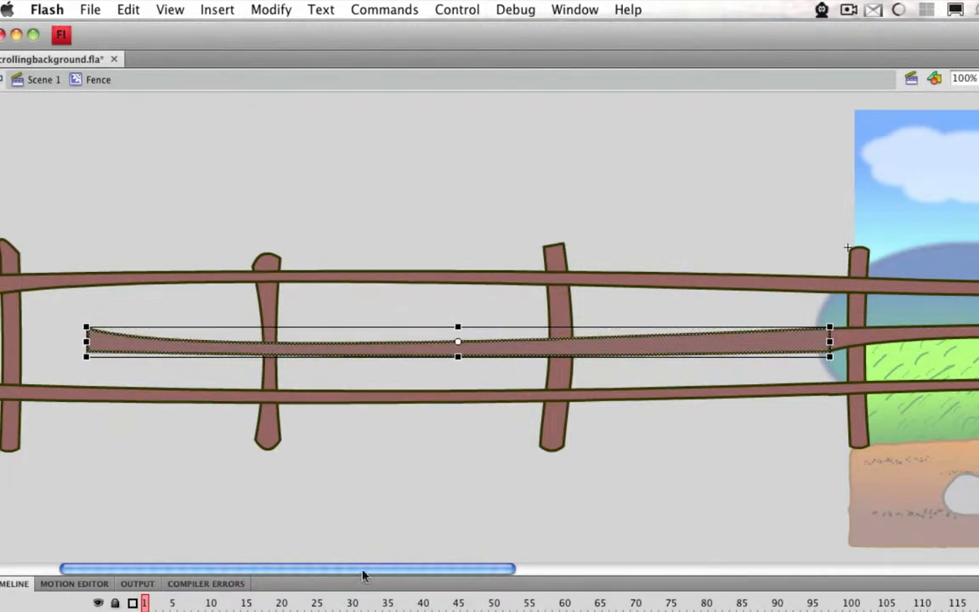
left_click_drag(212, 571, 143, 573)
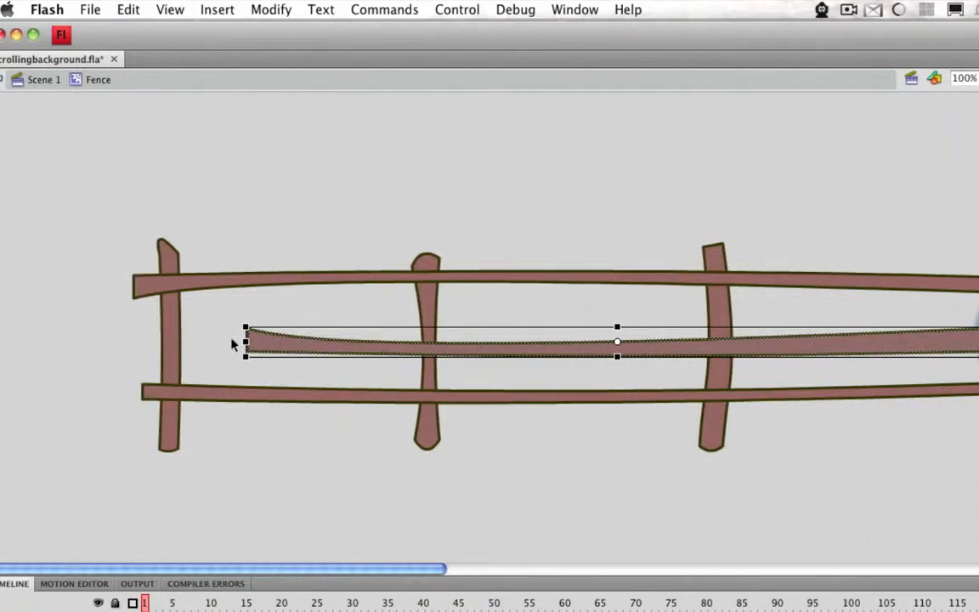
left_click_drag(242, 339, 125, 340)
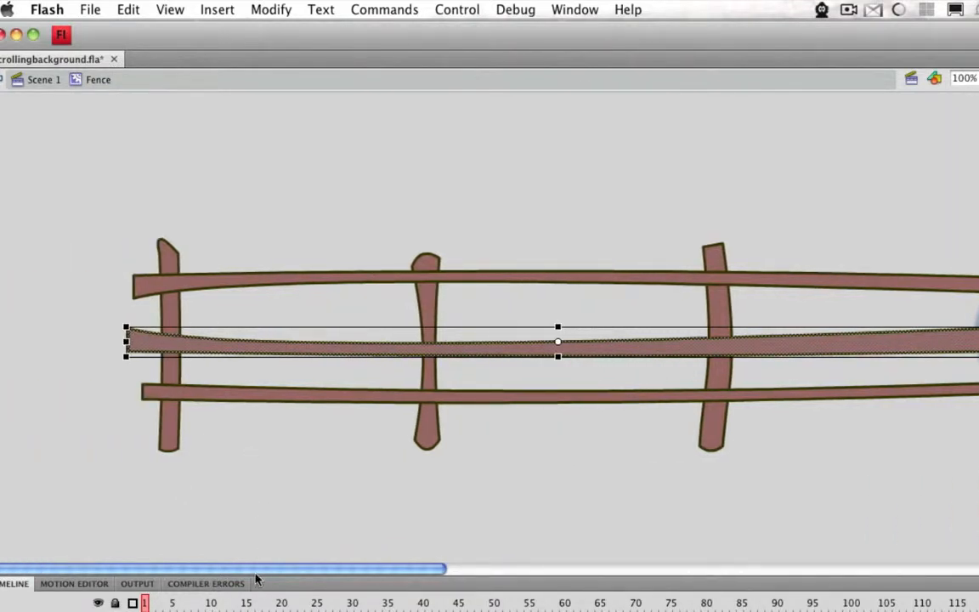
- Delete the seam line between the flipped rail and the original middle rail, and nudge the flipped rail right to close the joint
left_click_drag(305, 568, 444, 571)
left_click(459, 490)
left_click(669, 342)
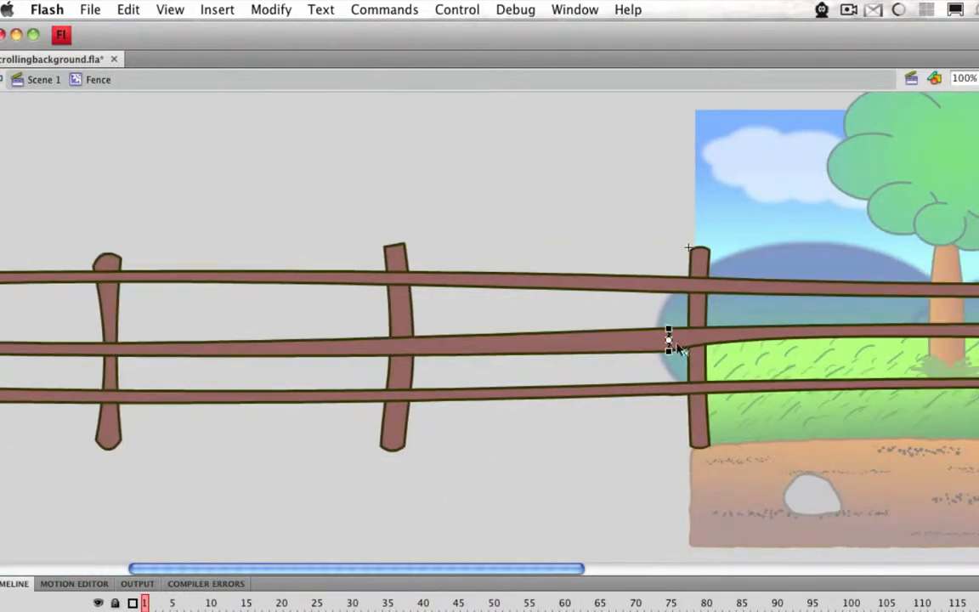
left_click(692, 409)
key("Delete")
left_click(652, 344)
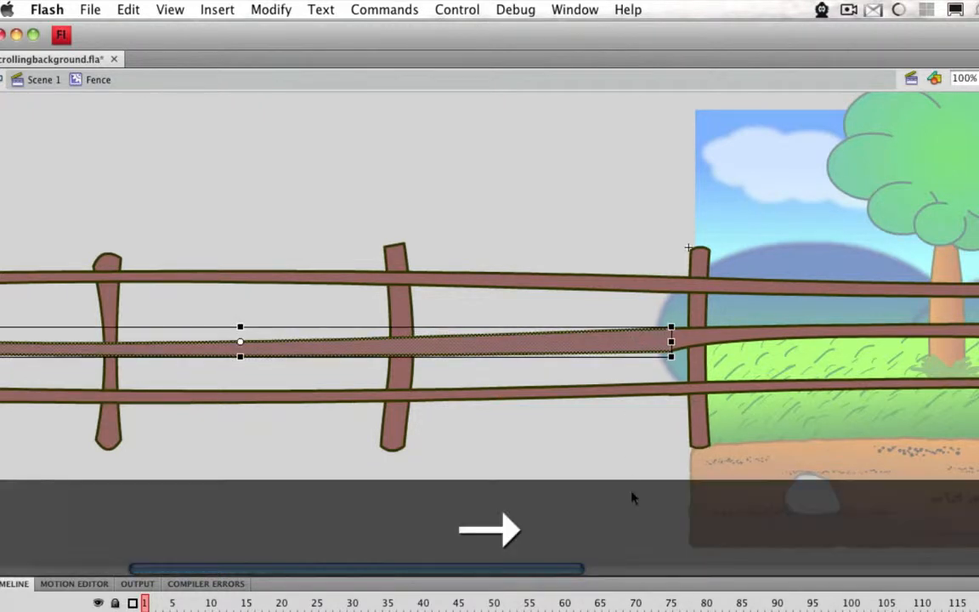
left_click(633, 498)
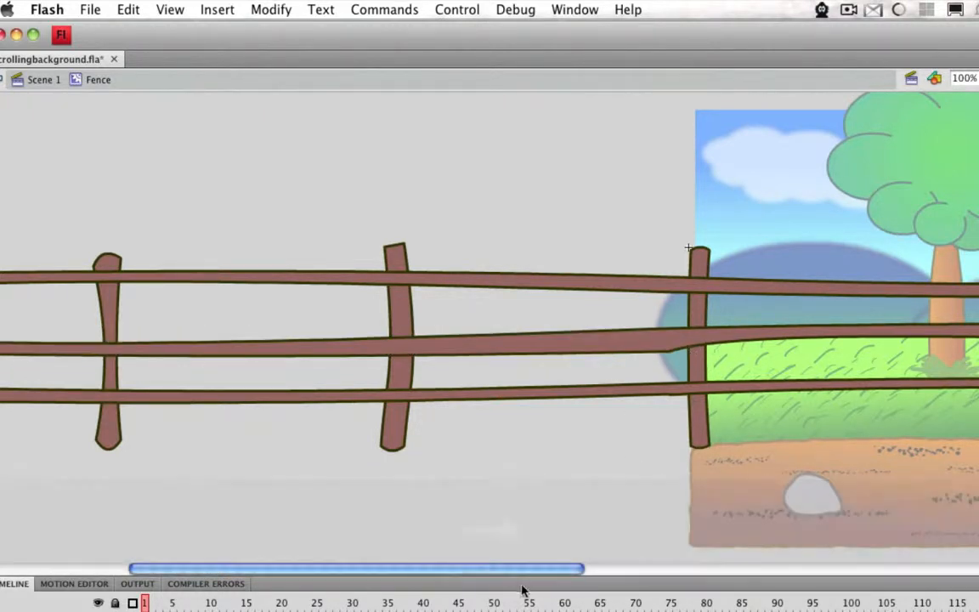
- Leave the Fence symbol for Scene 1, open the Road symbol for editing, and clear the selection
left_click_drag(515, 571, 745, 571)
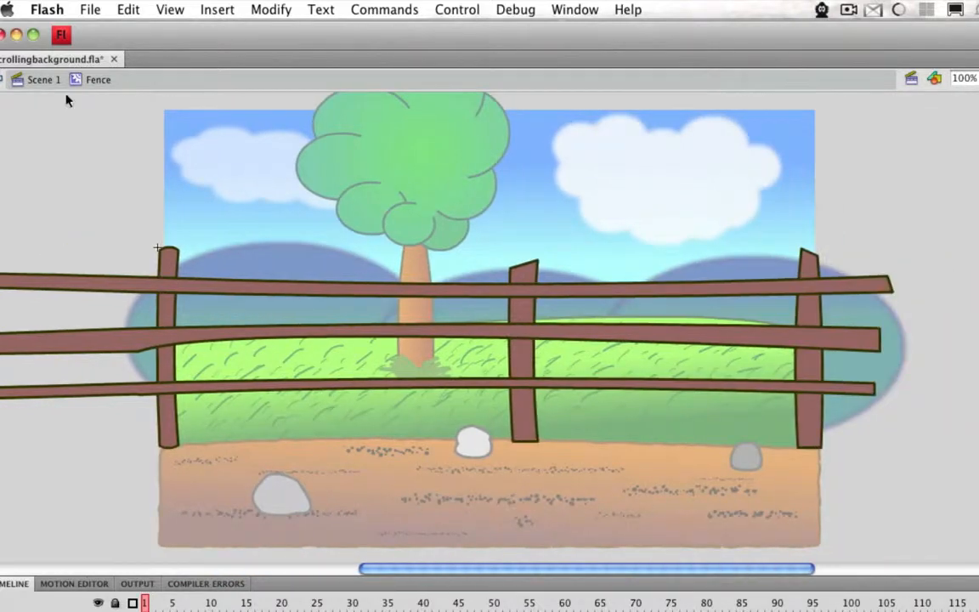
left_click(43, 84)
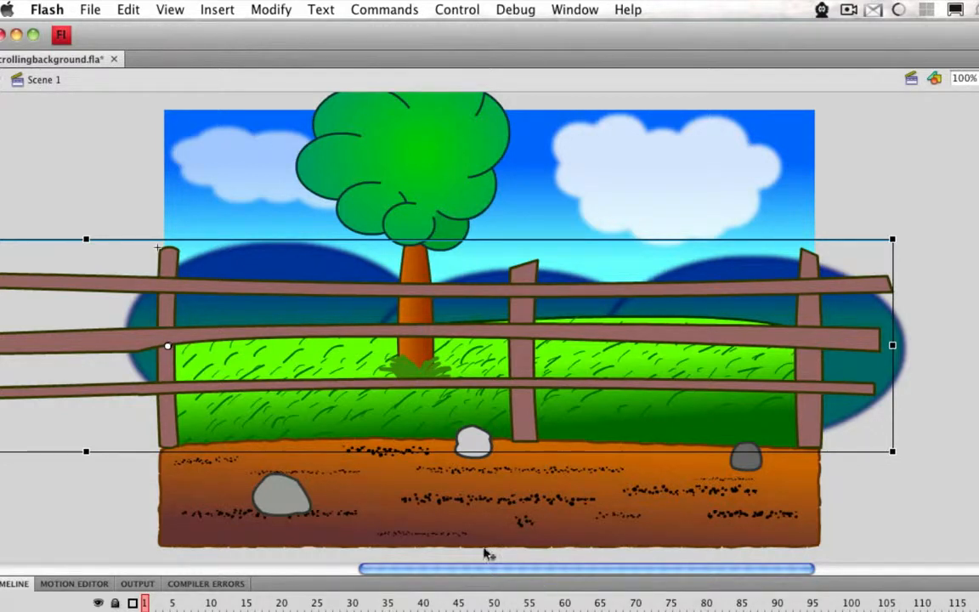
left_click(174, 493)
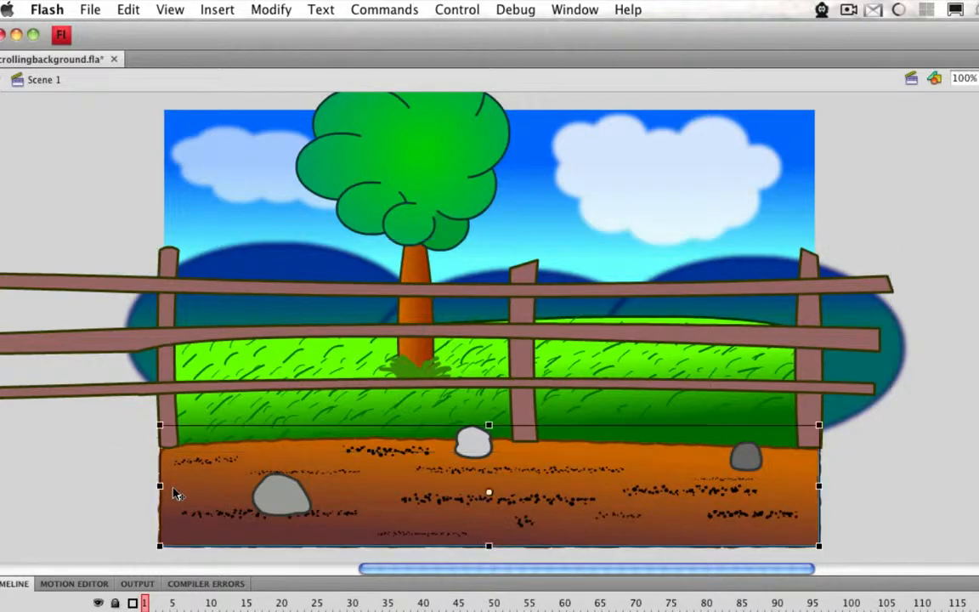
double_click(174, 492)
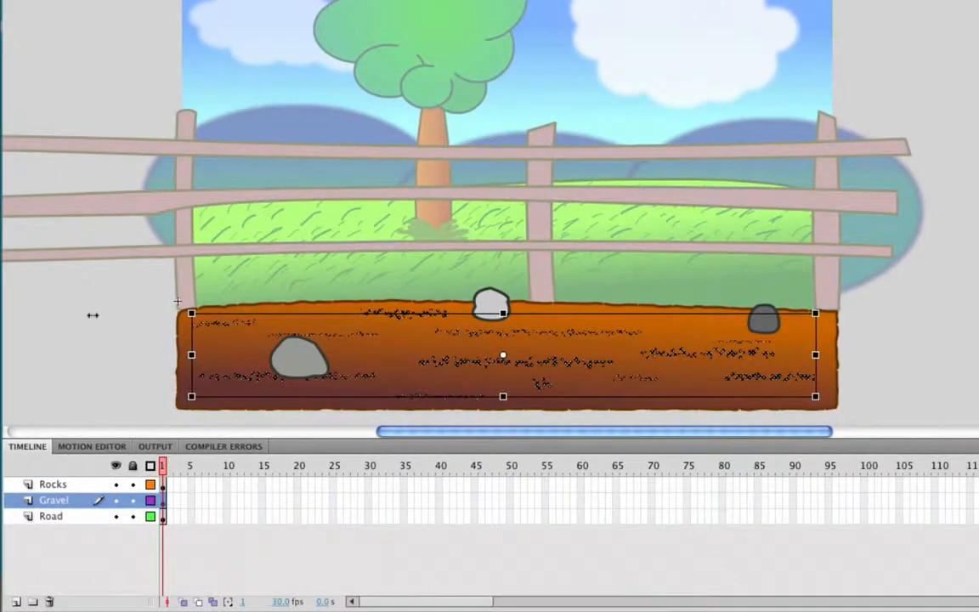
left_click_drag(94, 317, 902, 40)
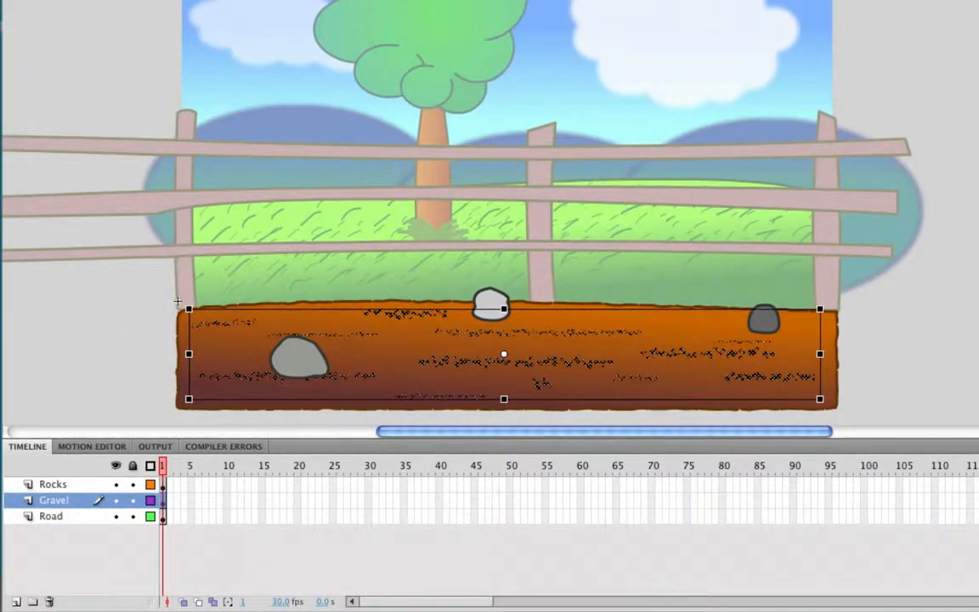
key("Escape")
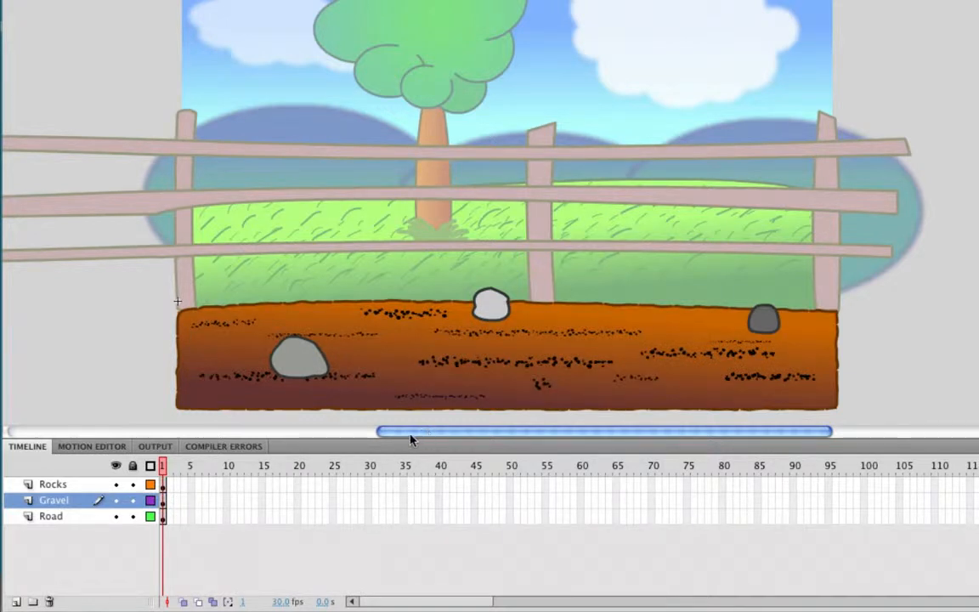
- Stretch the road shape on the Road layer to the left with Free Transform until it reaches past the fence's far end
left_click_drag(411, 440, 274, 435)
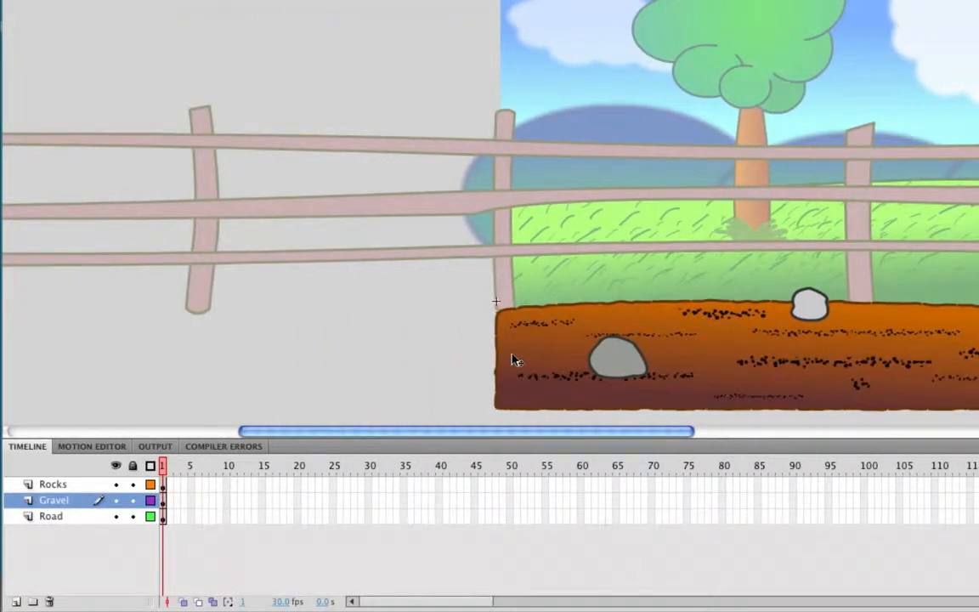
left_click(515, 360)
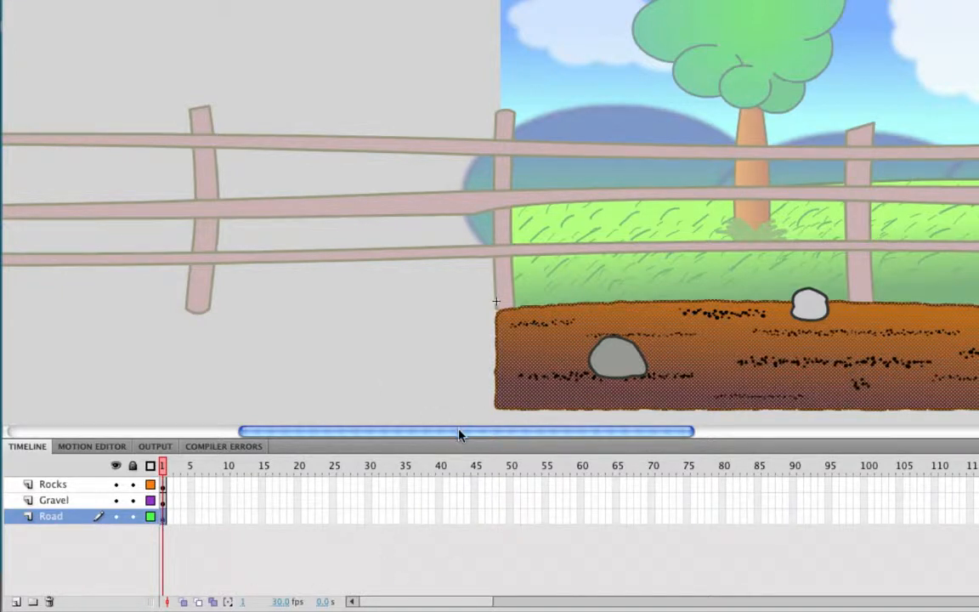
left_click_drag(418, 442, 382, 442)
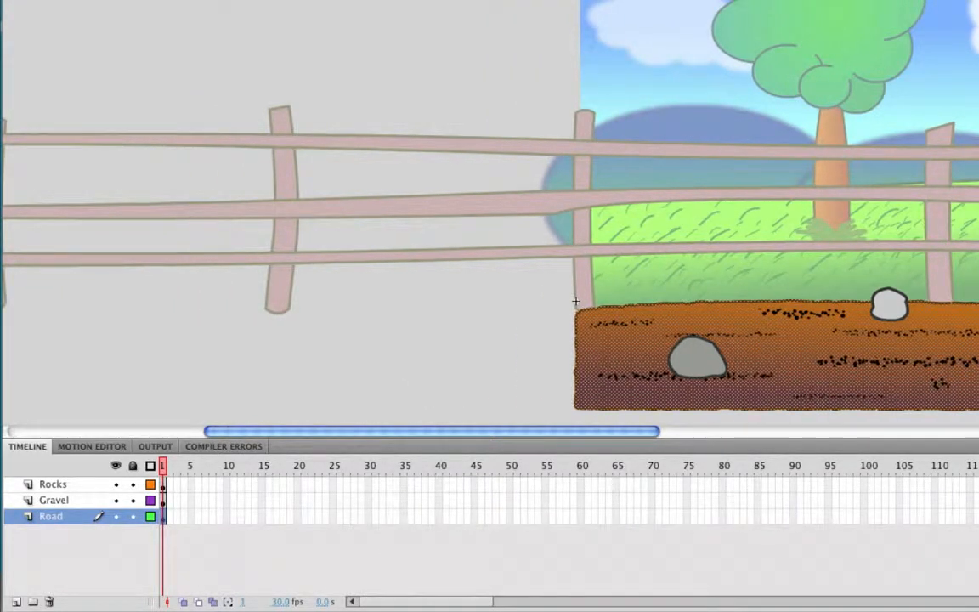
key("q")
left_click_drag(576, 355, 96, 357)
left_click_drag(330, 435, 122, 441)
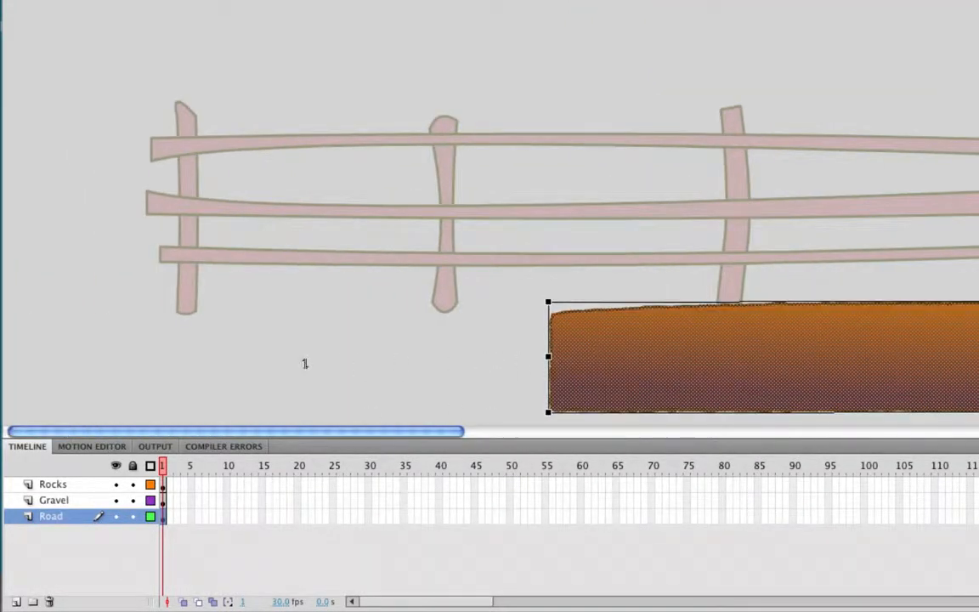
left_click_drag(548, 357, 2, 357)
left_click_drag(269, 436, 242, 437)
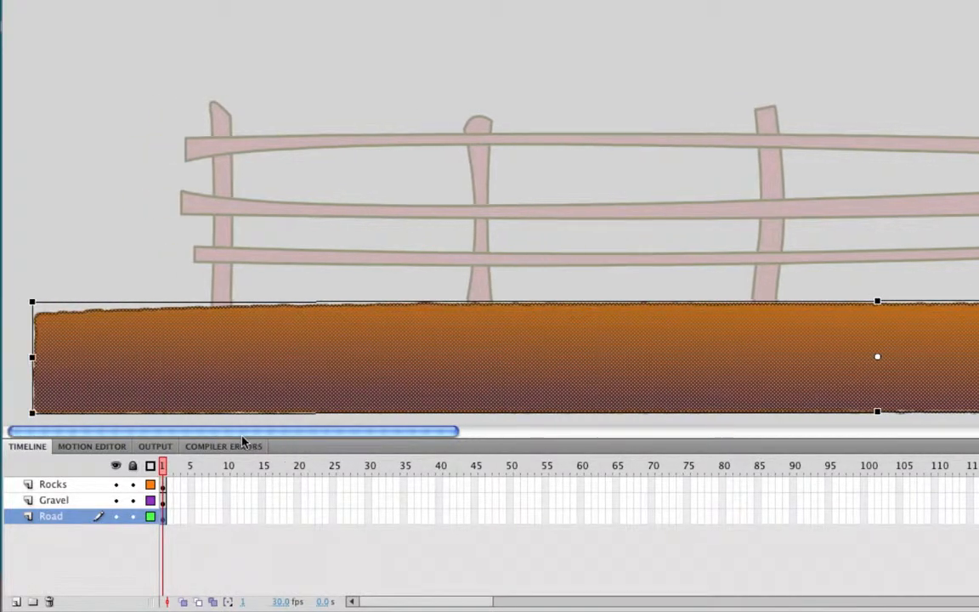
- Select an existing gravel line on the Gravel layer and sample its black speckled stroke with the Eyedropper
left_click_drag(166, 437, 533, 452)
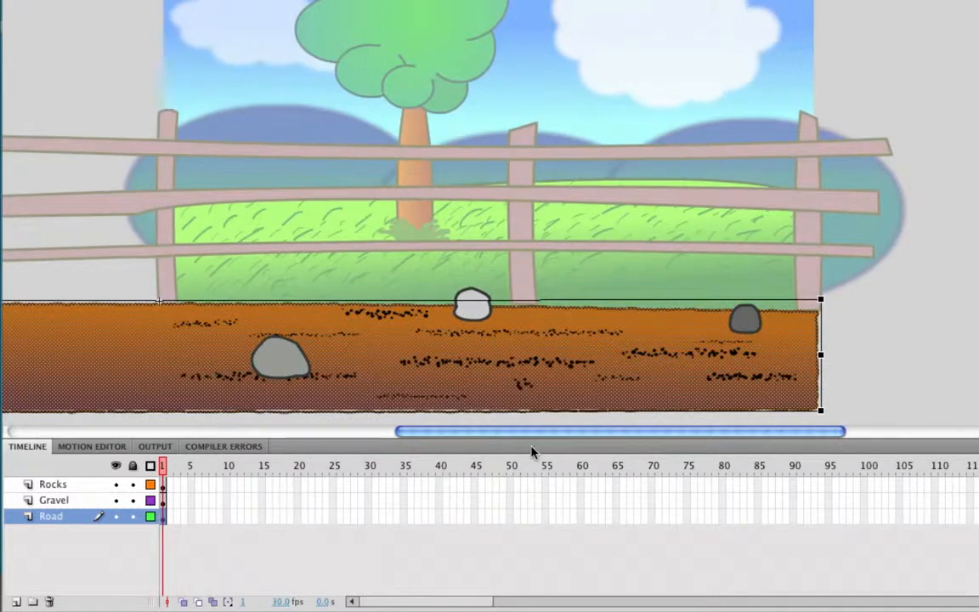
left_click(466, 365)
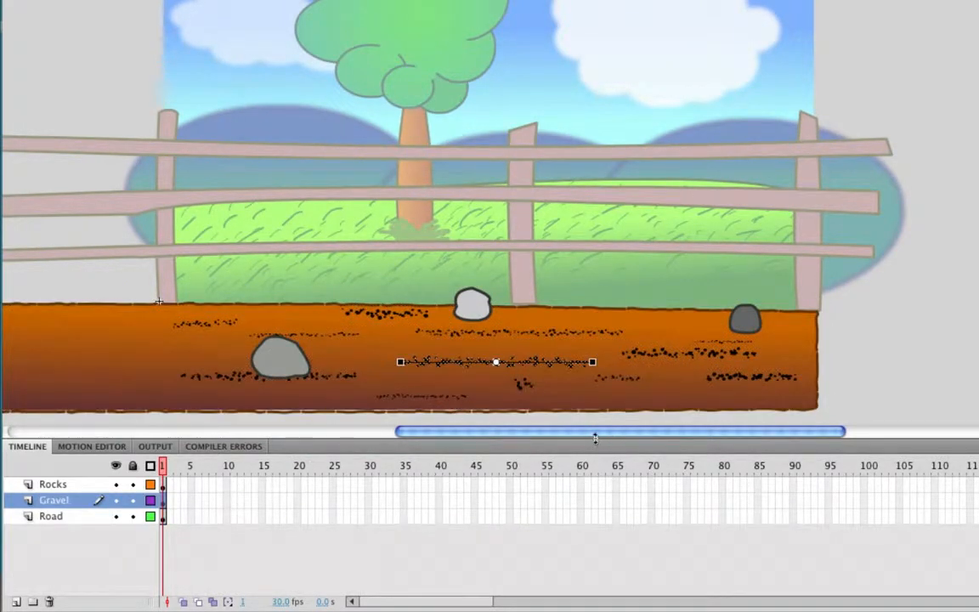
left_click_drag(595, 429, 393, 436)
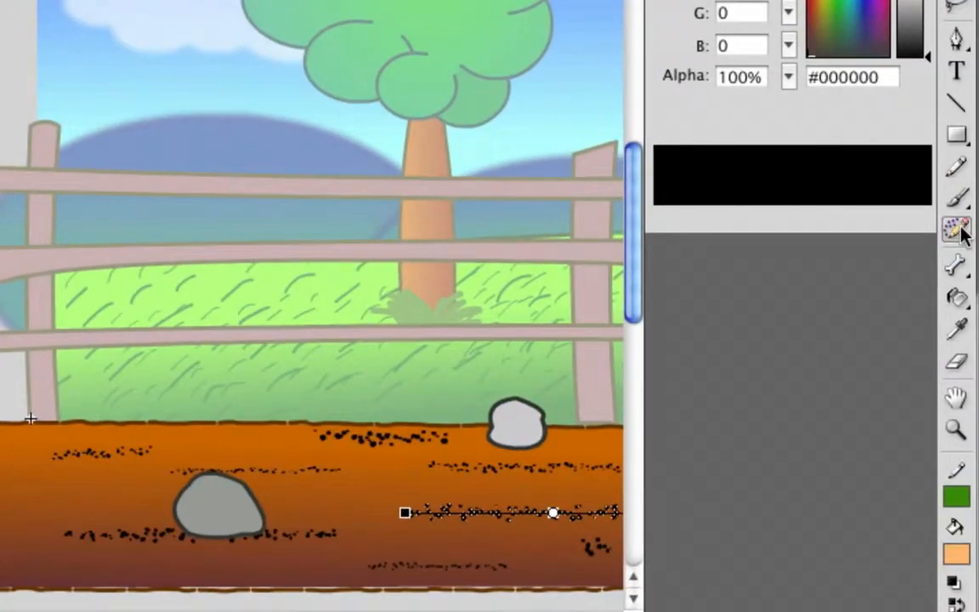
left_click(956, 327)
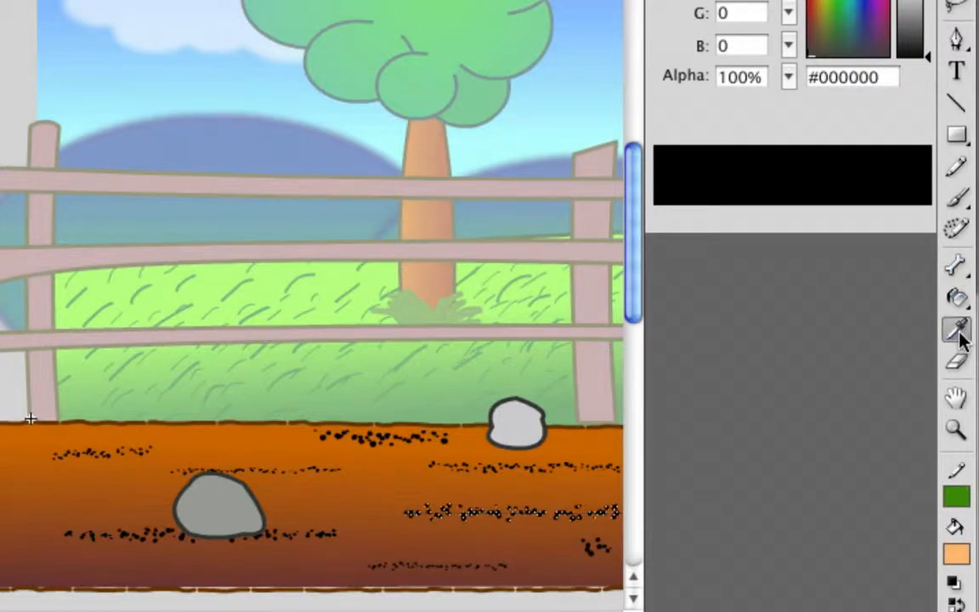
left_click(473, 513)
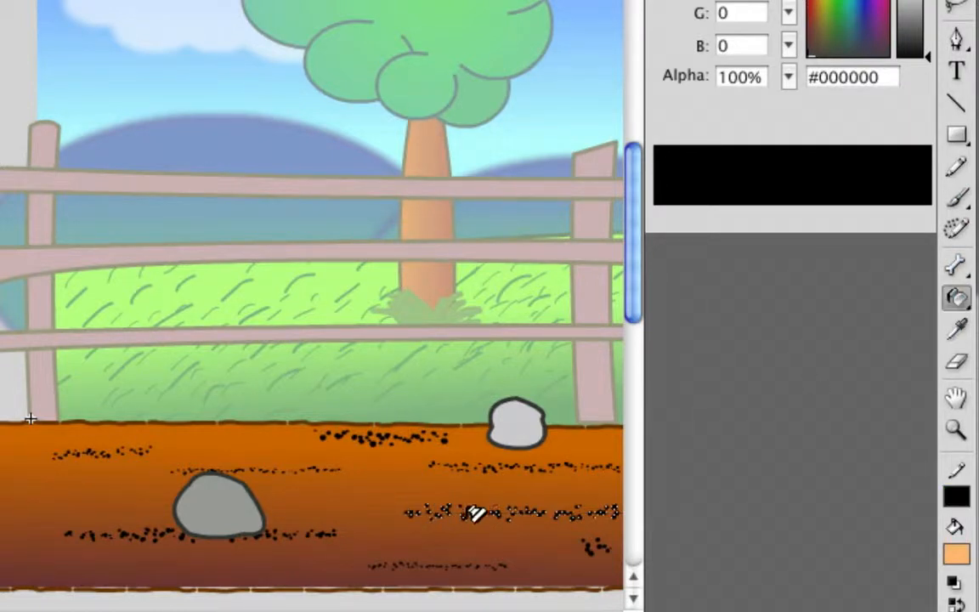
- Draw six horizontal gravel strokes of varied length with the Line tool on the part of the extended road nearest the original gravel
left_click(956, 105)
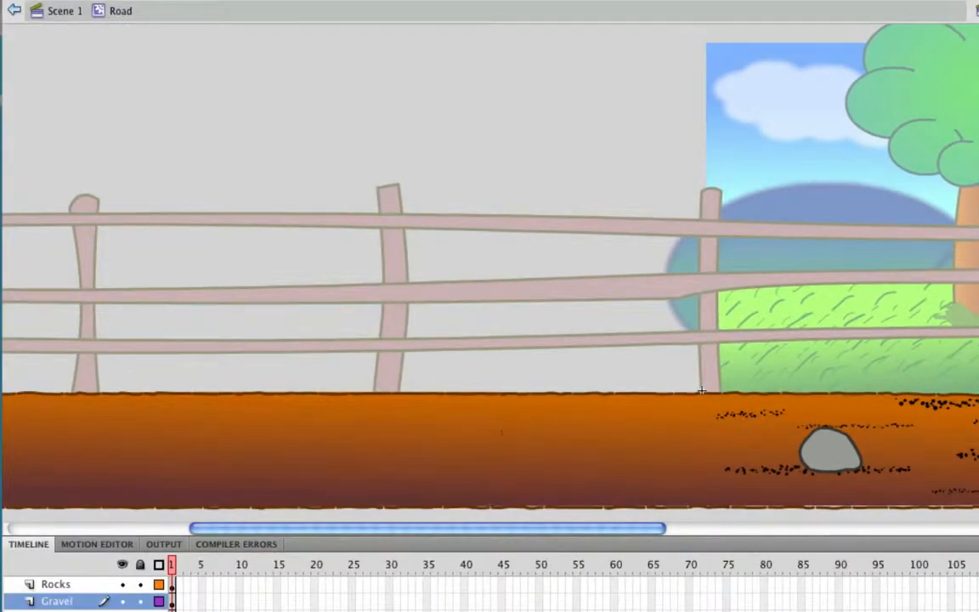
left_click_drag(400, 435, 587, 434)
left_click_drag(460, 474, 628, 472)
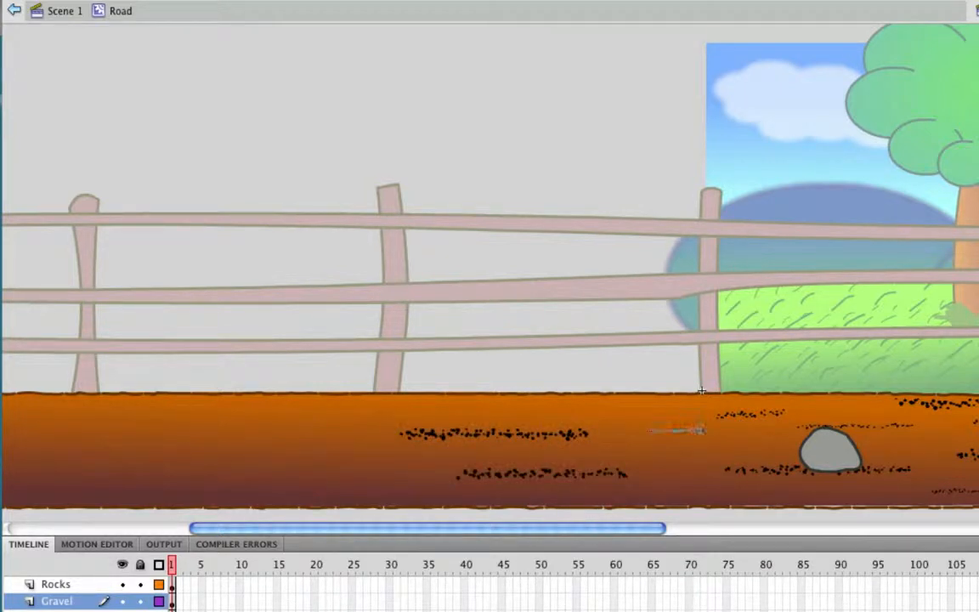
left_click_drag(591, 535, 519, 537)
left_click_drag(290, 477, 459, 476)
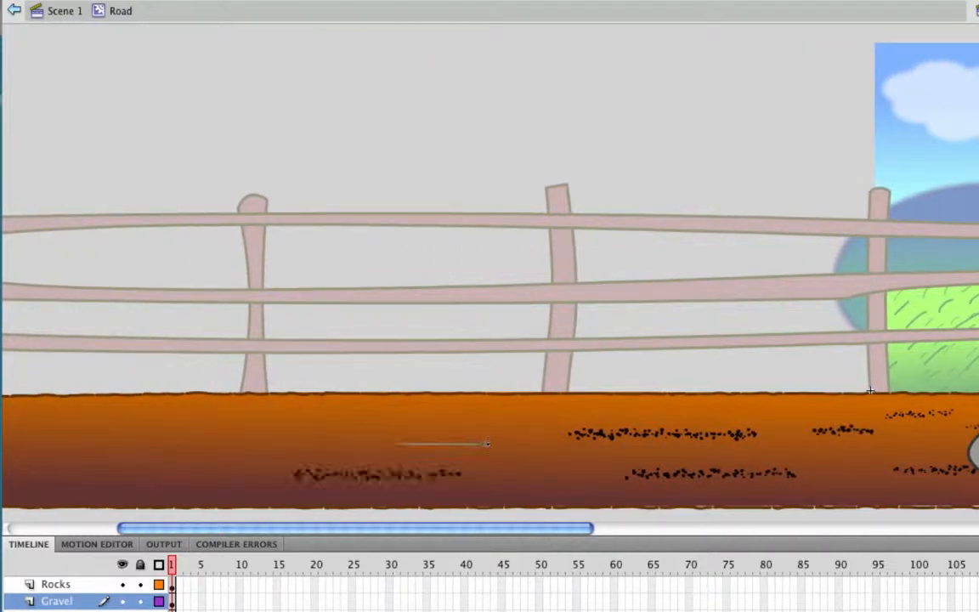
left_click_drag(491, 443, 396, 444)
left_click_drag(501, 481, 594, 483)
- Draw six more horizontal gravel strokes of varied length and height across the far left part of the extended road
left_click_drag(548, 529, 391, 528)
left_click_drag(304, 430, 486, 429)
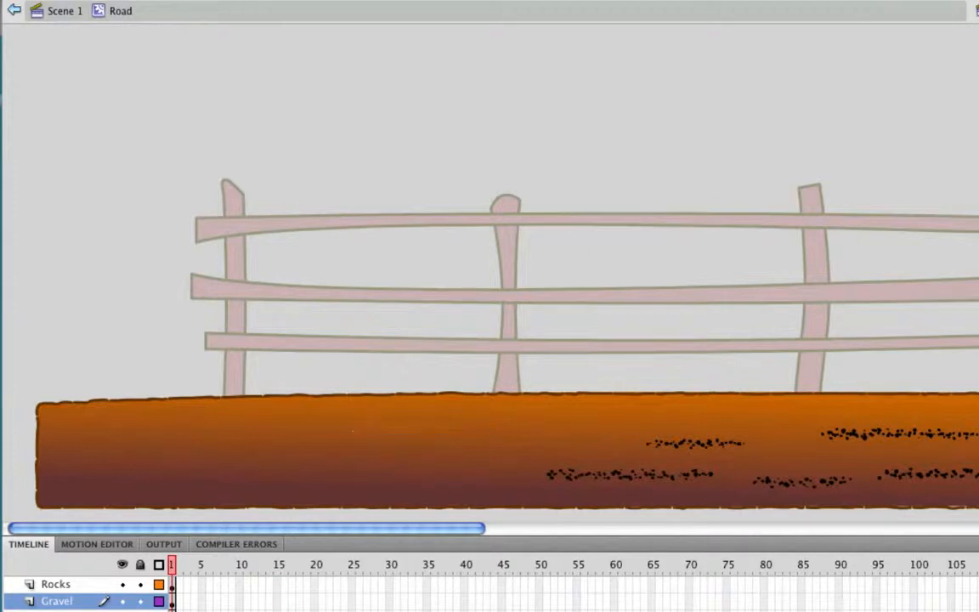
left_click_drag(306, 472, 424, 471)
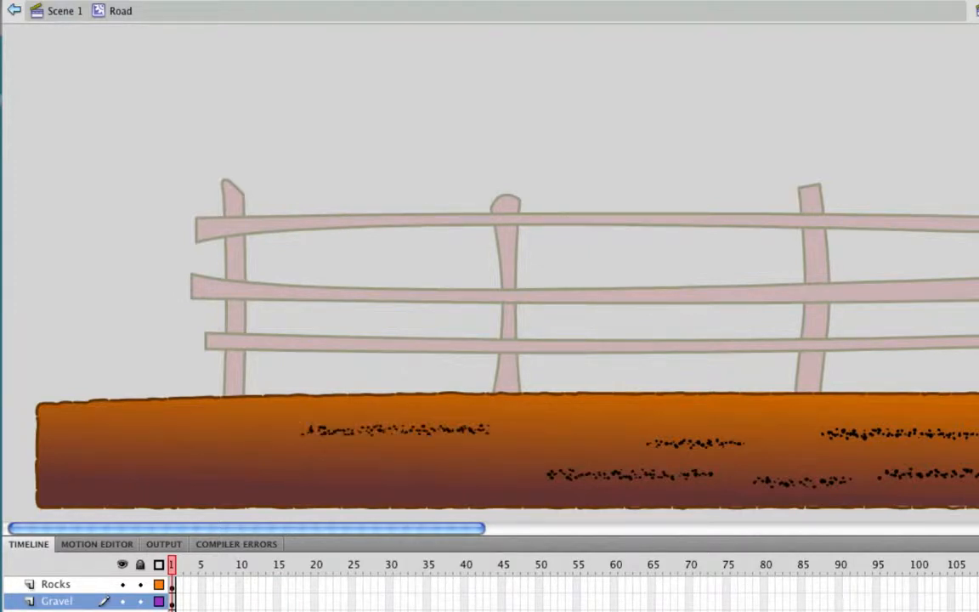
left_click_drag(131, 448, 241, 448)
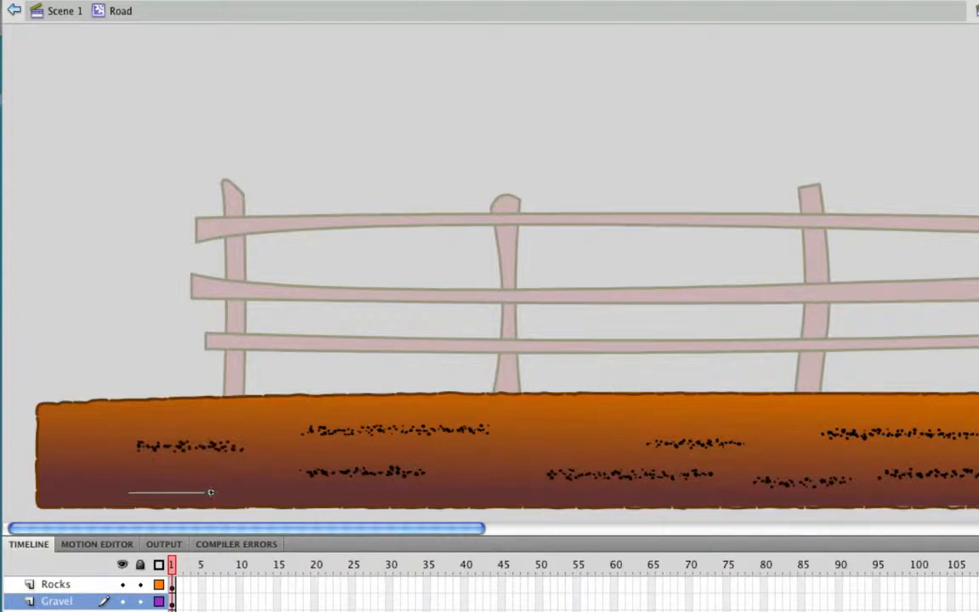
left_click_drag(542, 415, 618, 415)
left_click_drag(447, 487, 504, 488)
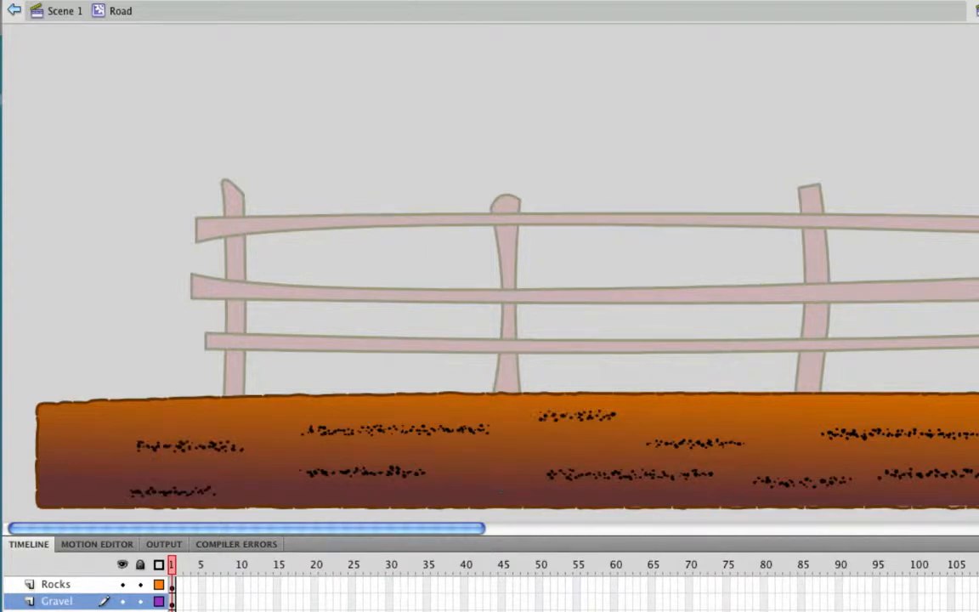
- Draw one more short gravel stroke at the road's far left end, and set the upper gravel line between the two leftmost posts to stroke 7
left_click_drag(52, 423, 102, 423)
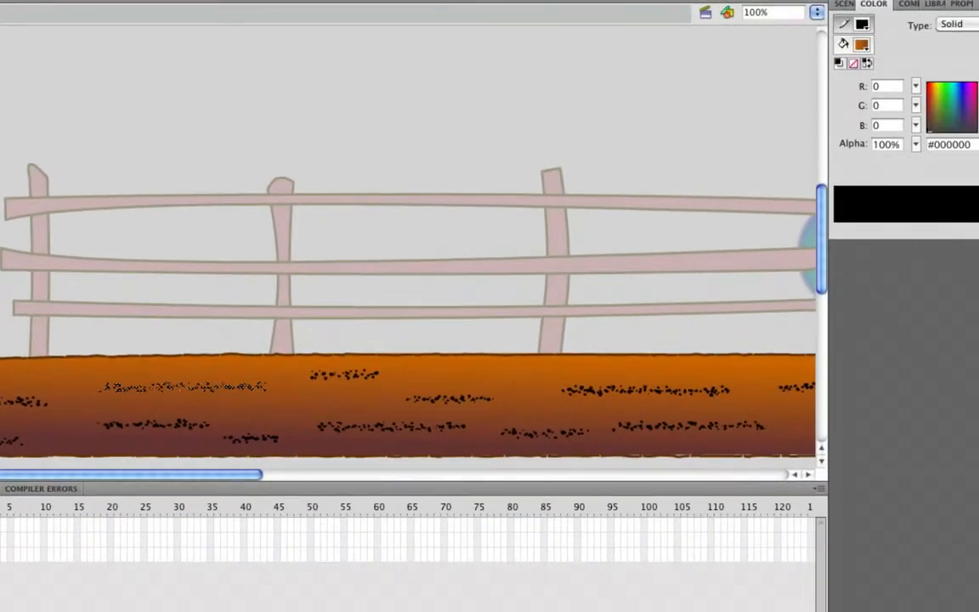
left_click(964, 5)
left_click(953, 187)
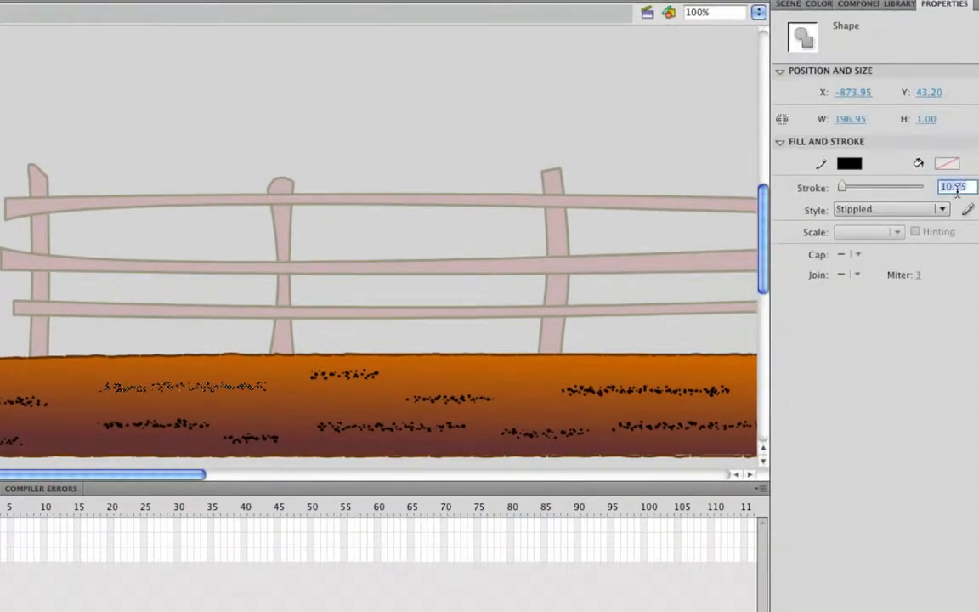
type("7")
key("Return")
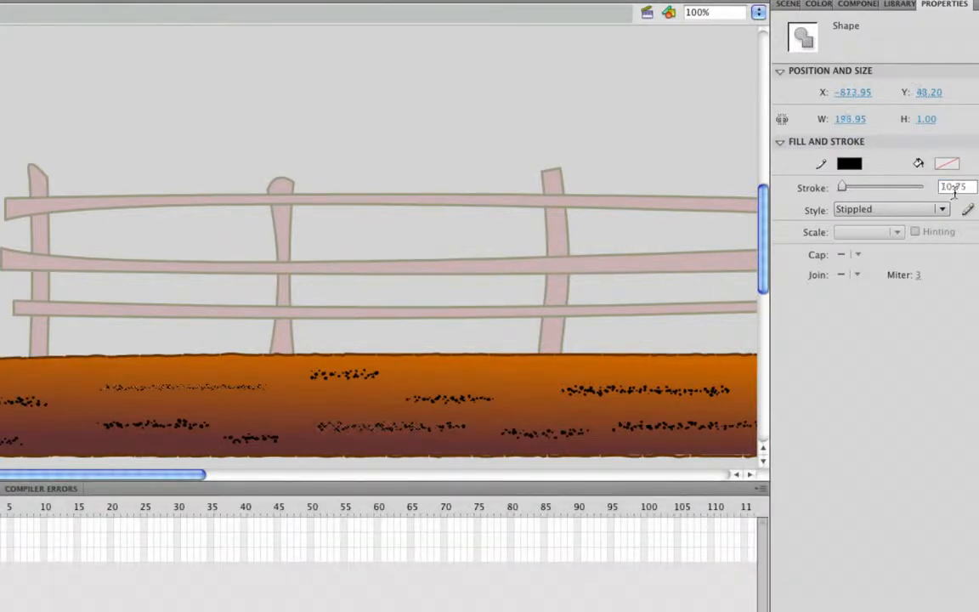
- Set the stroke of the lower line between the second and third posts to 9, the upper line past the third to 5, and the leftmost post's to 7
left_click(955, 190)
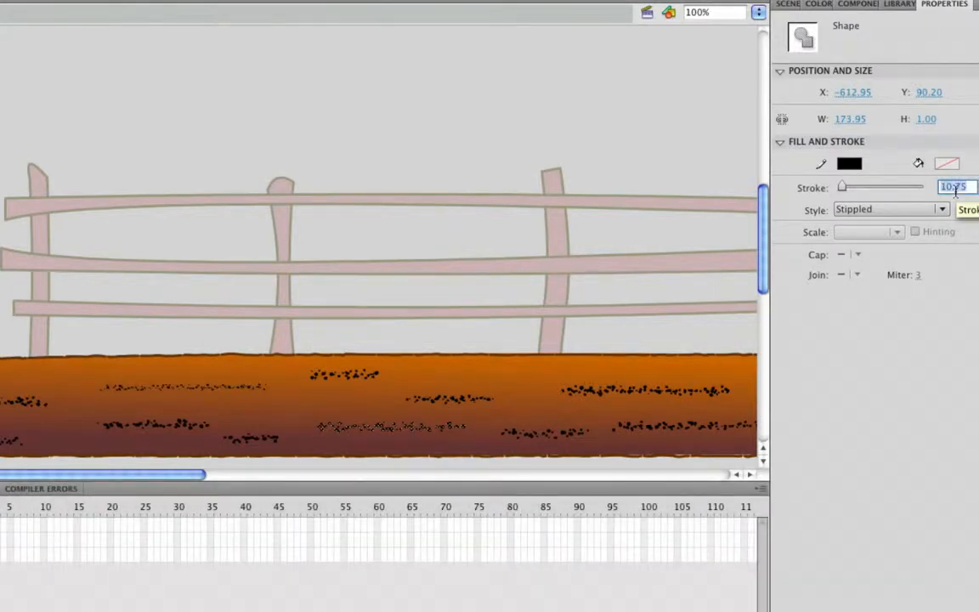
type("9")
key("Return")
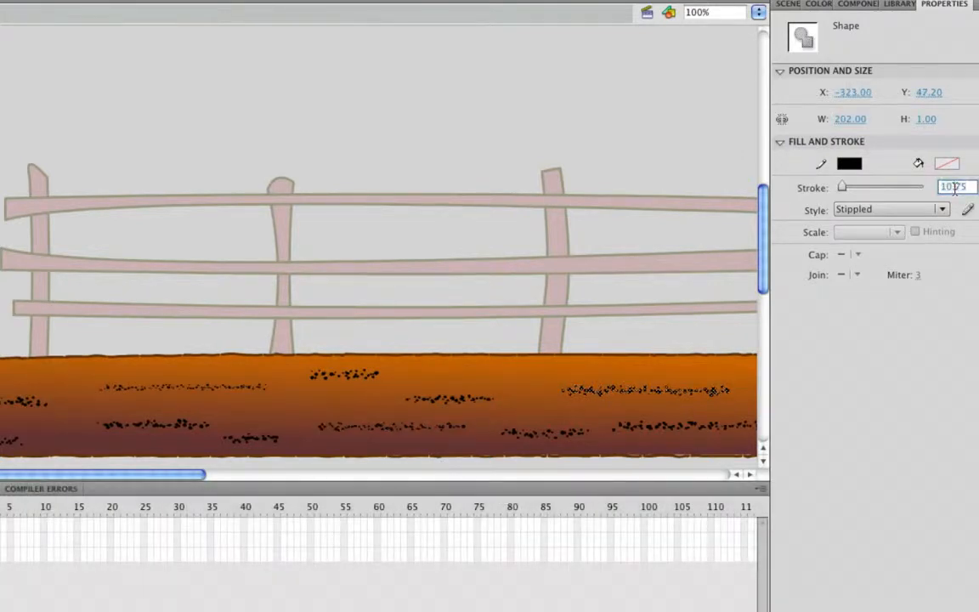
left_click(954, 190)
type("5")
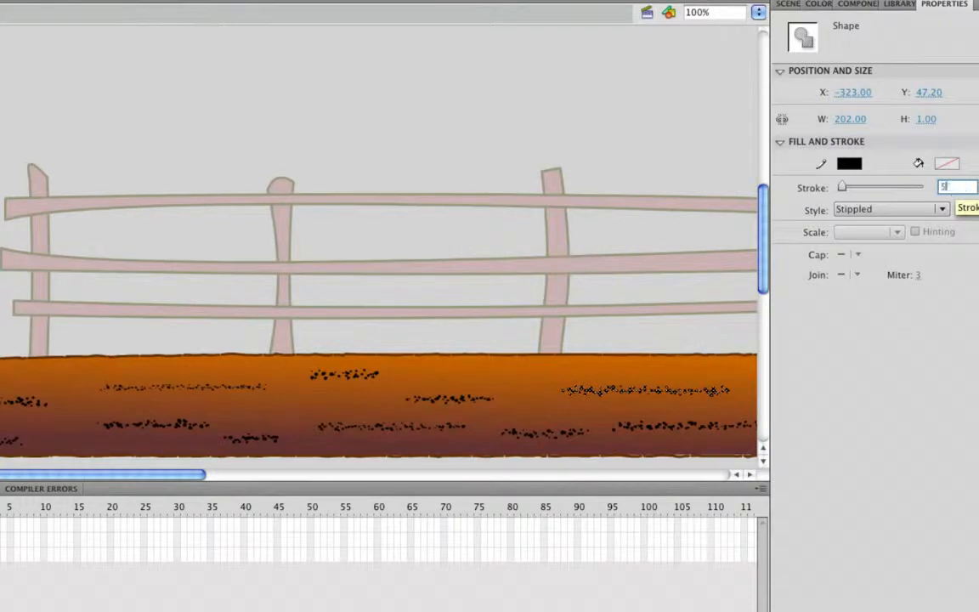
key("Return")
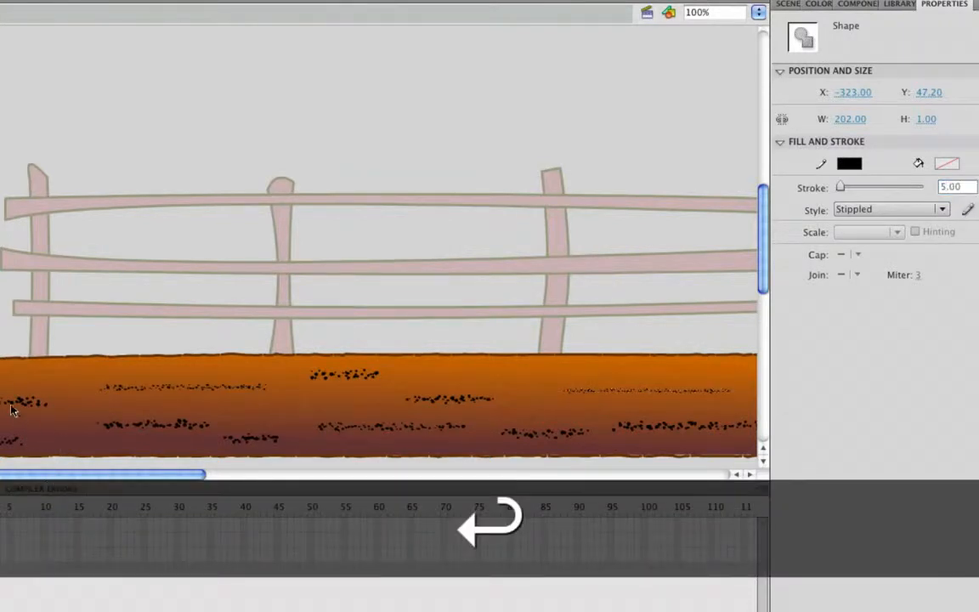
left_click(955, 187)
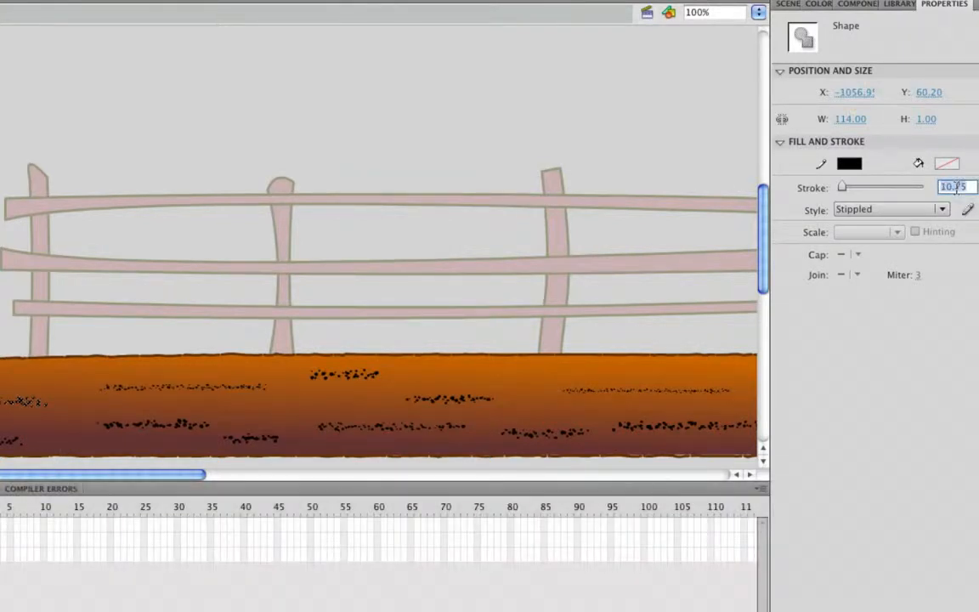
type("7")
key("Return")
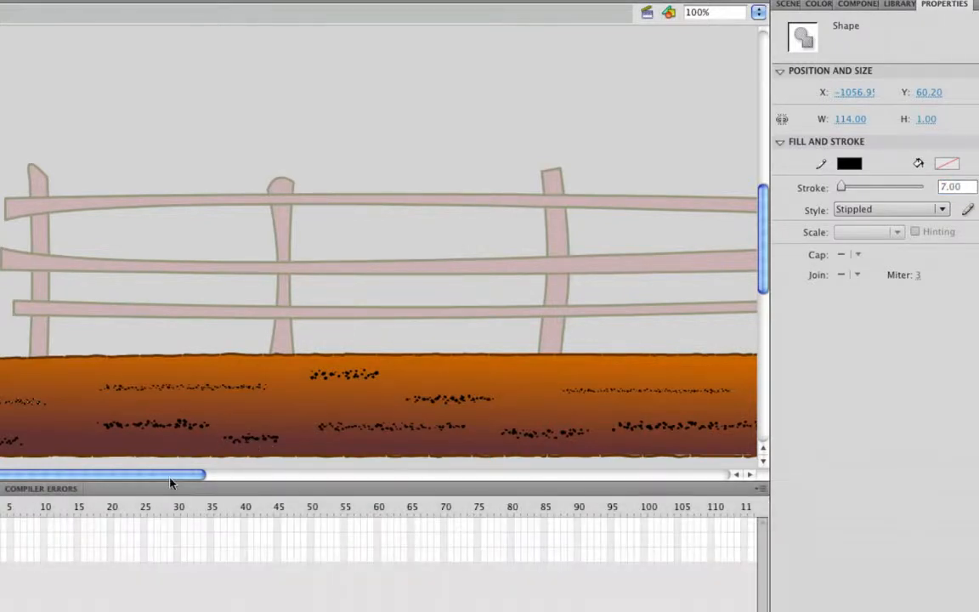
- Select the light grey rock on the road's upper edge and lock every layer except Rocks
left_click_drag(204, 476, 214, 476)
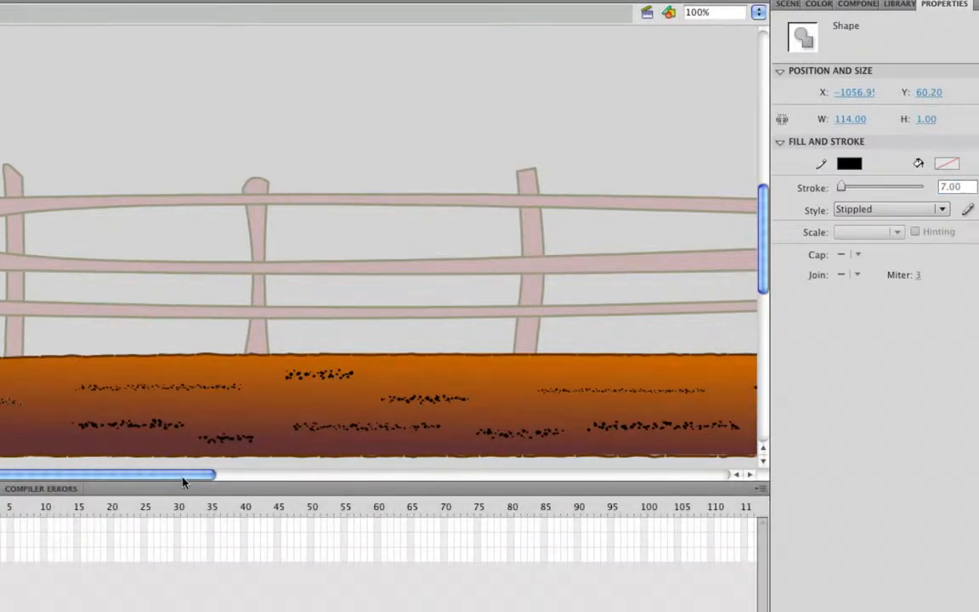
left_click_drag(363, 479, 364, 479)
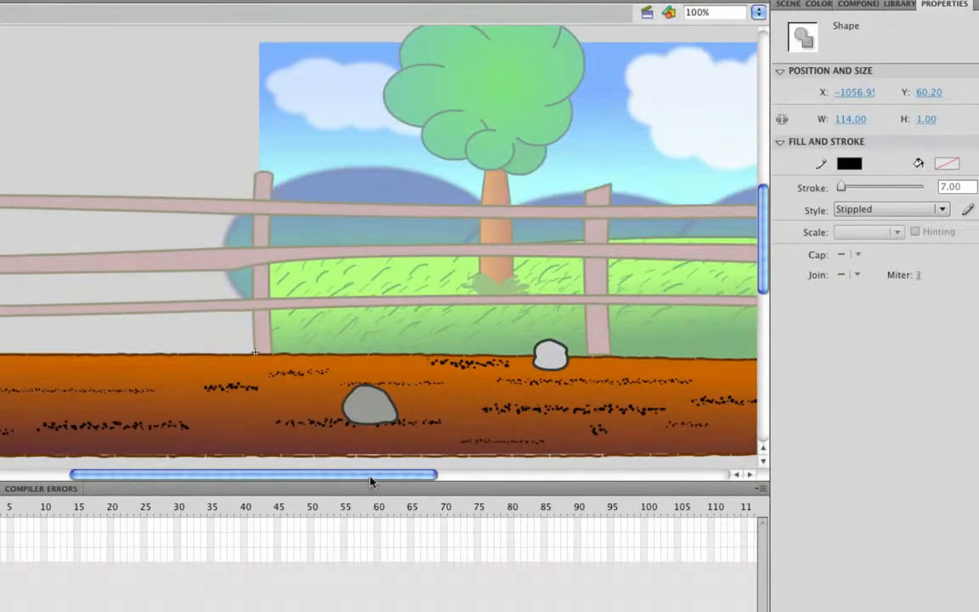
left_click_drag(414, 476, 411, 476)
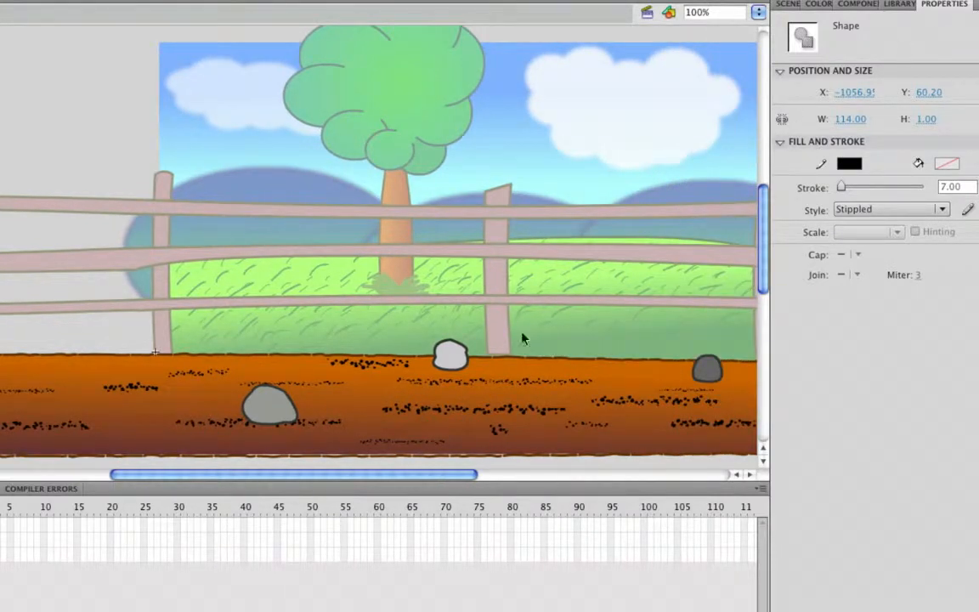
left_click(448, 361)
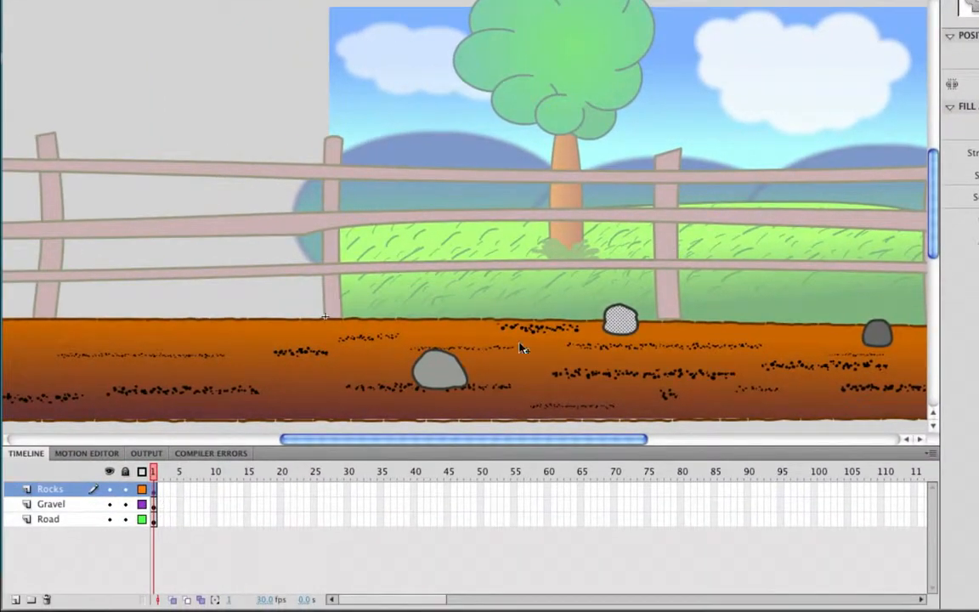
left_click(125, 472)
left_click(126, 489)
- Copy the light grey rock and place the duplicate on the extended road between the two leftmost fence posts
left_click_drag(578, 267, 669, 368)
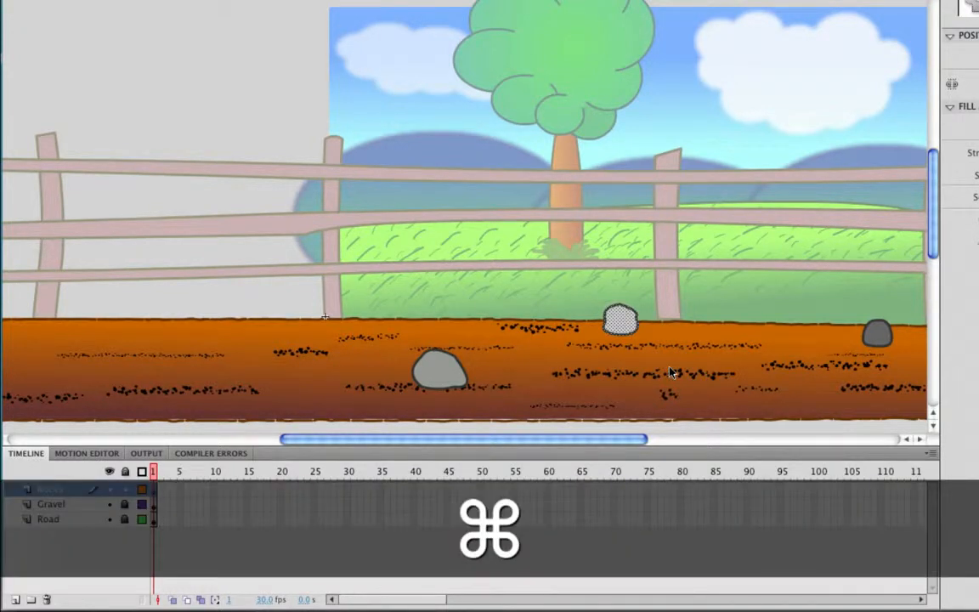
key("super+c")
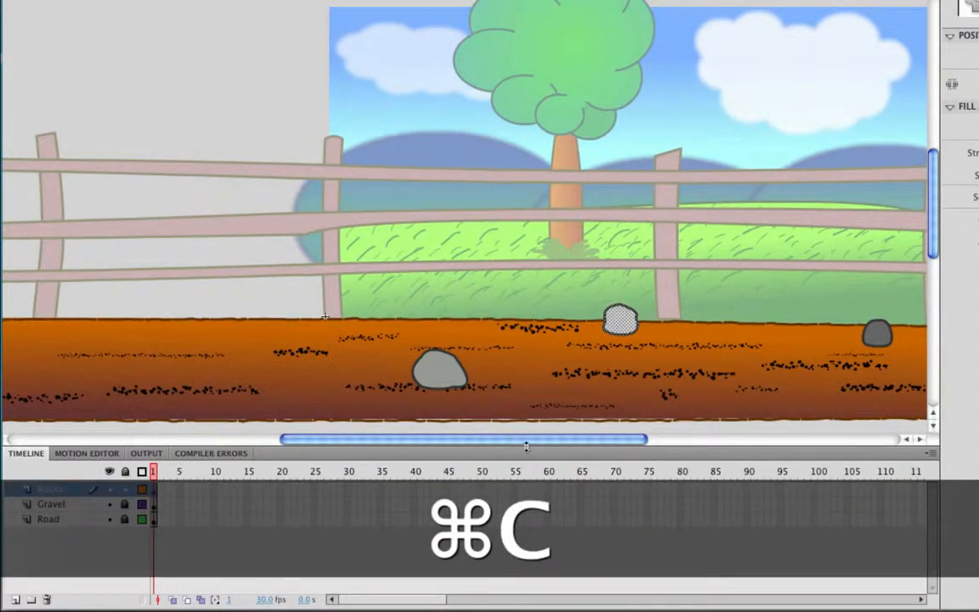
scroll(429, 450, "left", 10)
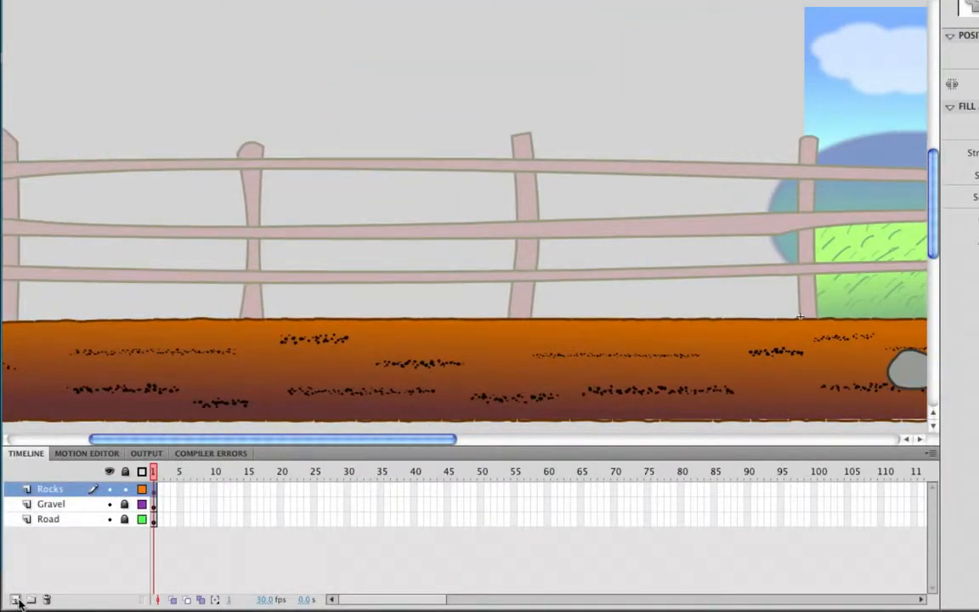
key("super+v")
left_click_drag(449, 219, 77, 370)
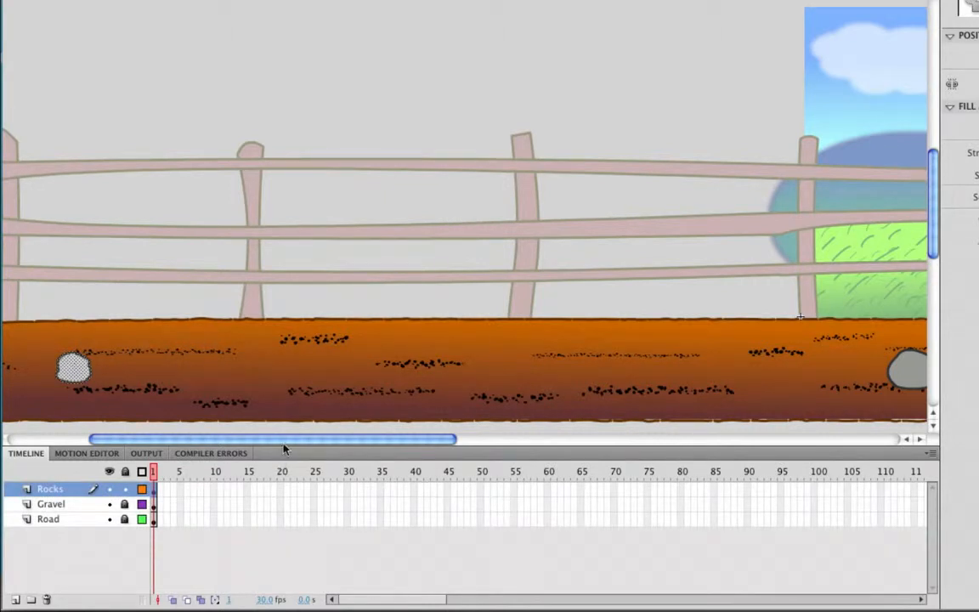
- Copy the large grey rock and place the duplicate on the extended road's upper edge at the third fence post from the left
left_click_drag(302, 441, 526, 442)
mouse_move(364, 336)
left_mouse_down()
mouse_move(488, 418)
mouse_move(295, 449)
left_mouse_up()
key("super+c")
key("super+v")
left_click_drag(480, 223, 551, 332)
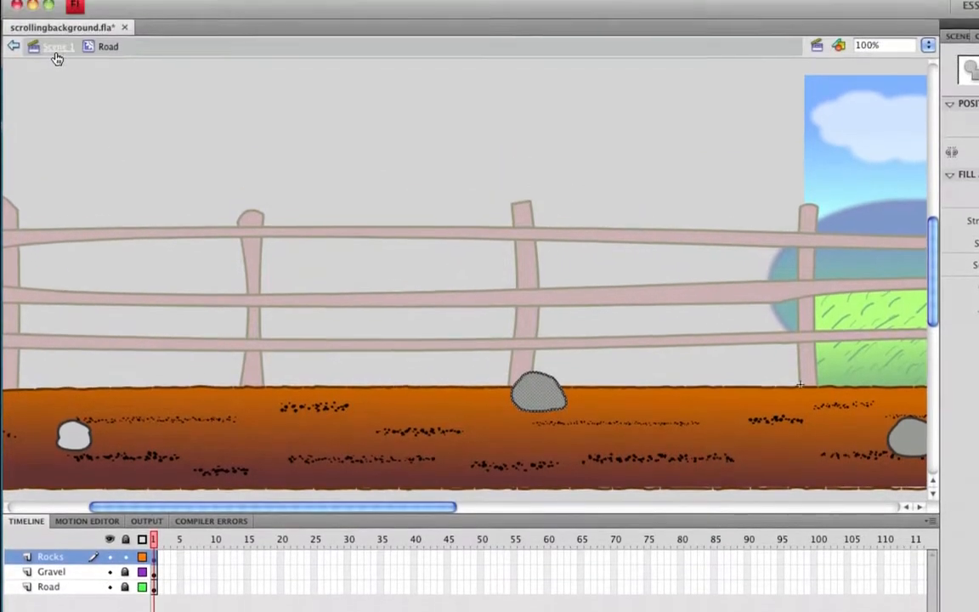
- Check the rocks in Scene 1, then move the copied large rock right, clear of the fence post, inside the Road symbol and return to Scene 1
left_click(56, 0)
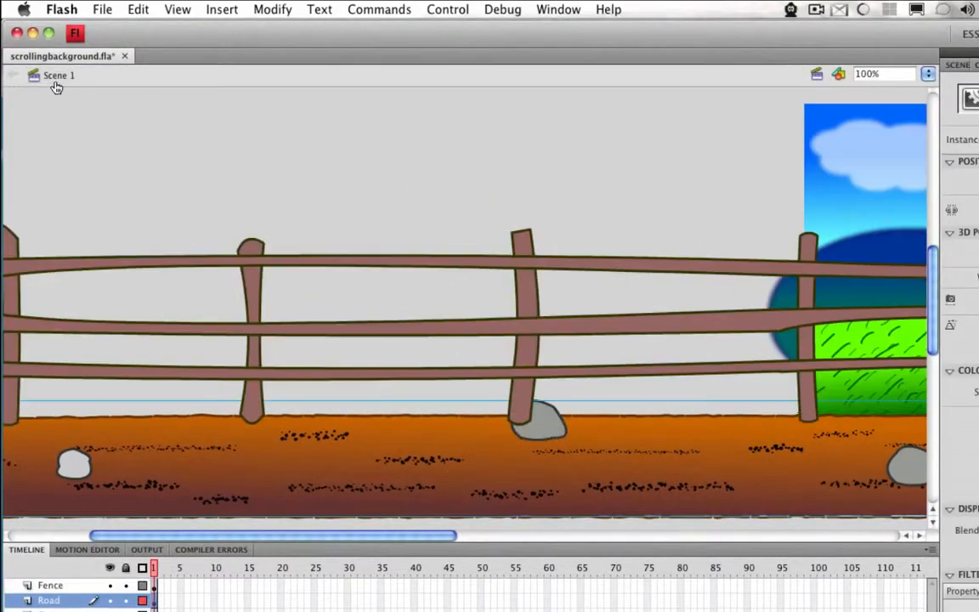
double_click(544, 469)
left_click(544, 431)
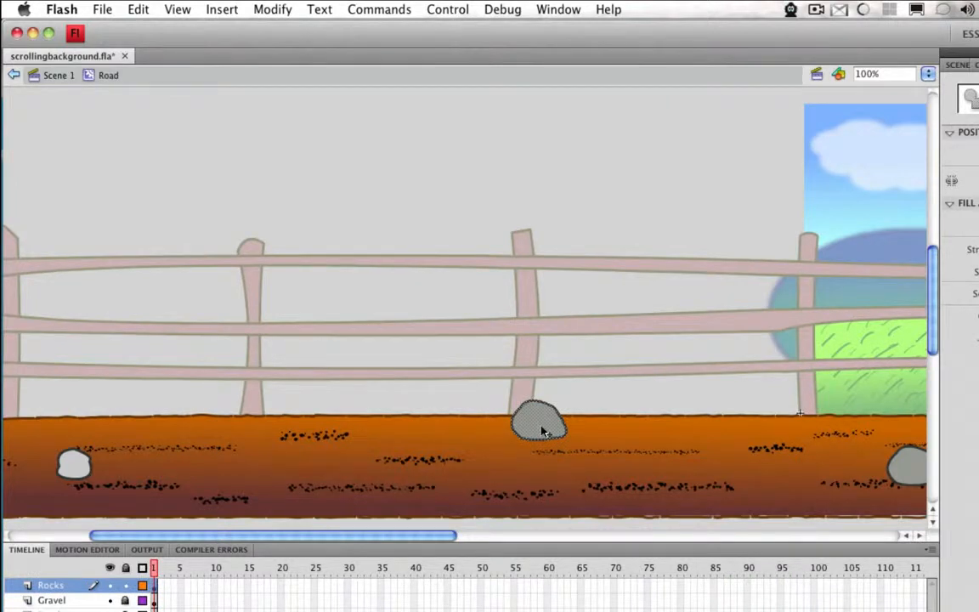
left_click_drag(544, 429, 633, 429)
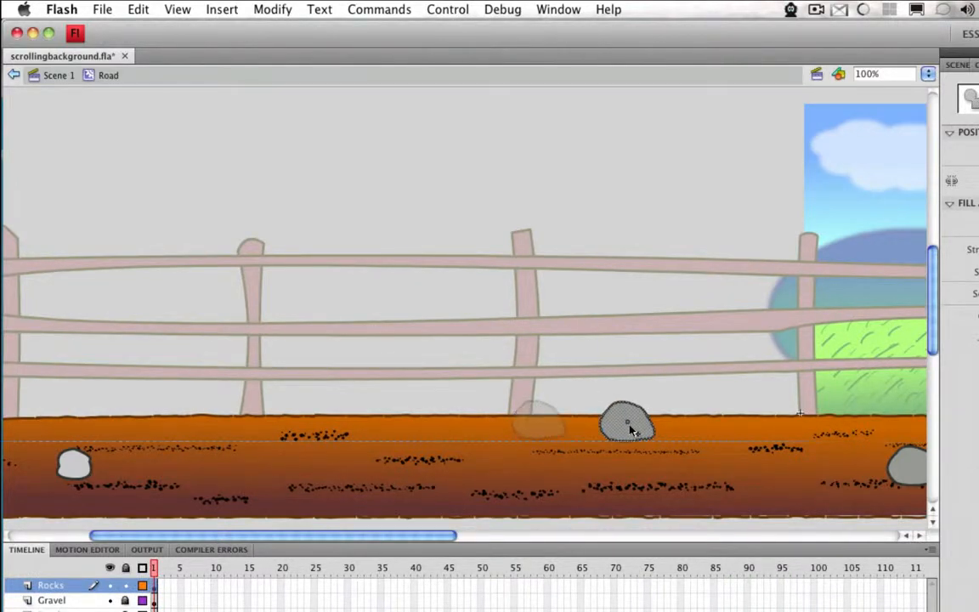
left_click(48, 82)
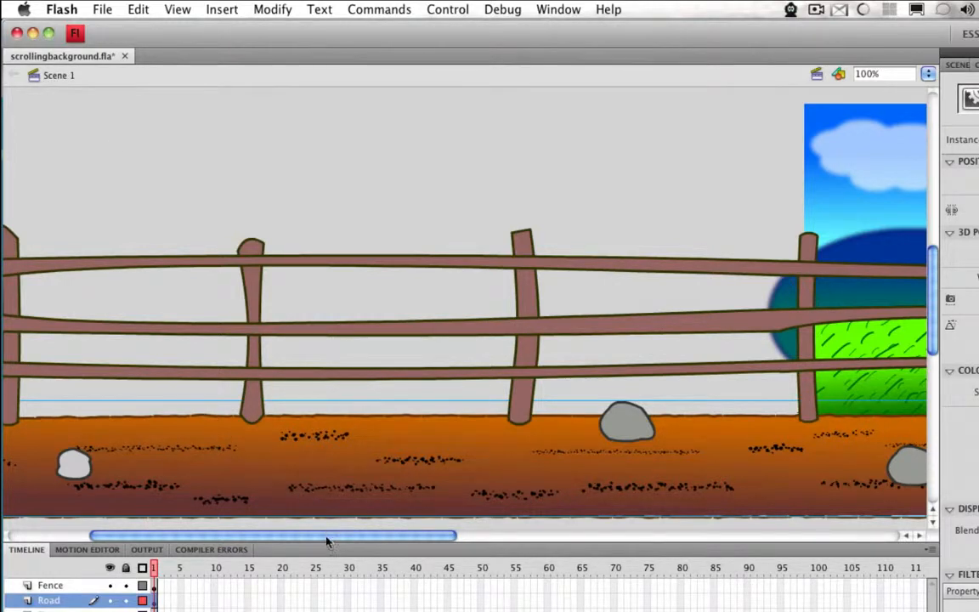
- Open the Ground symbol and stretch the ground shape on Layer 1 to the left with Free Transform until it reaches past the fence's far end
left_click_drag(330, 536, 578, 537)
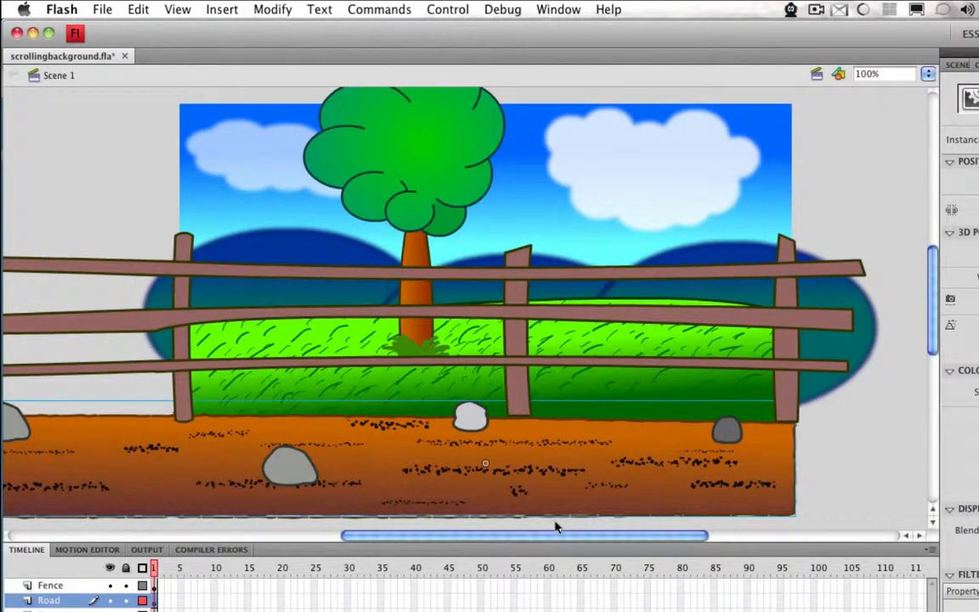
left_click(676, 390)
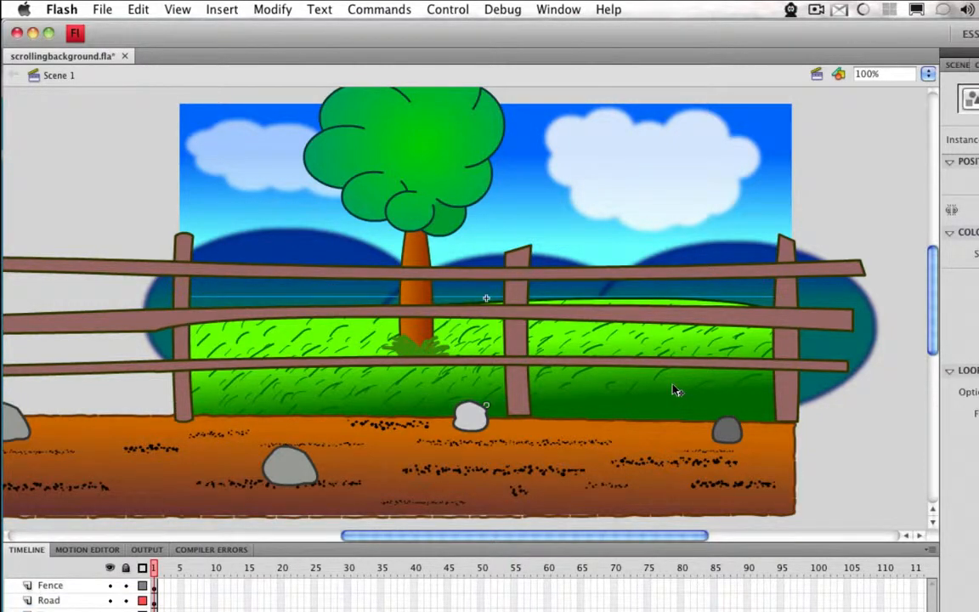
double_click(675, 390)
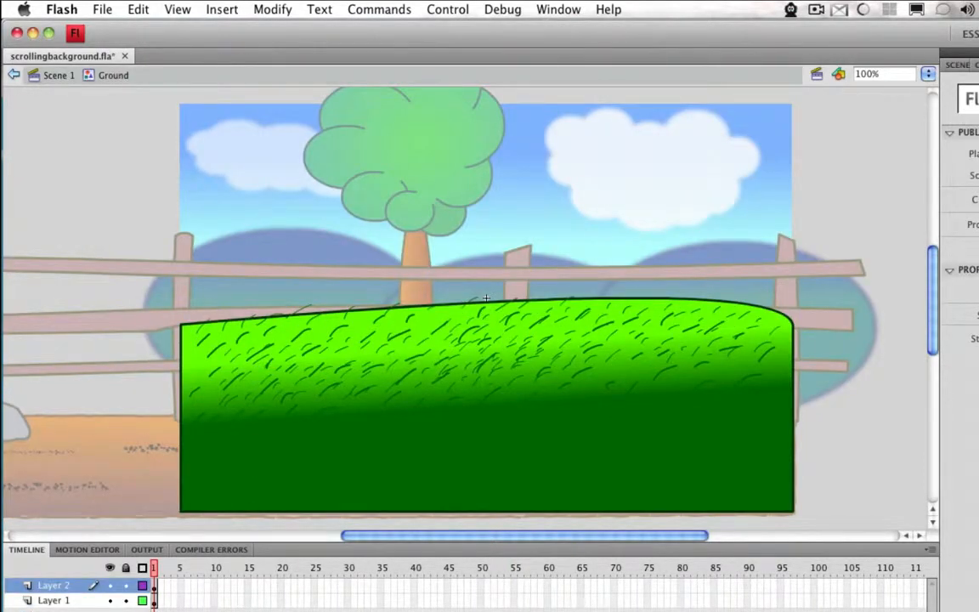
left_click(154, 602)
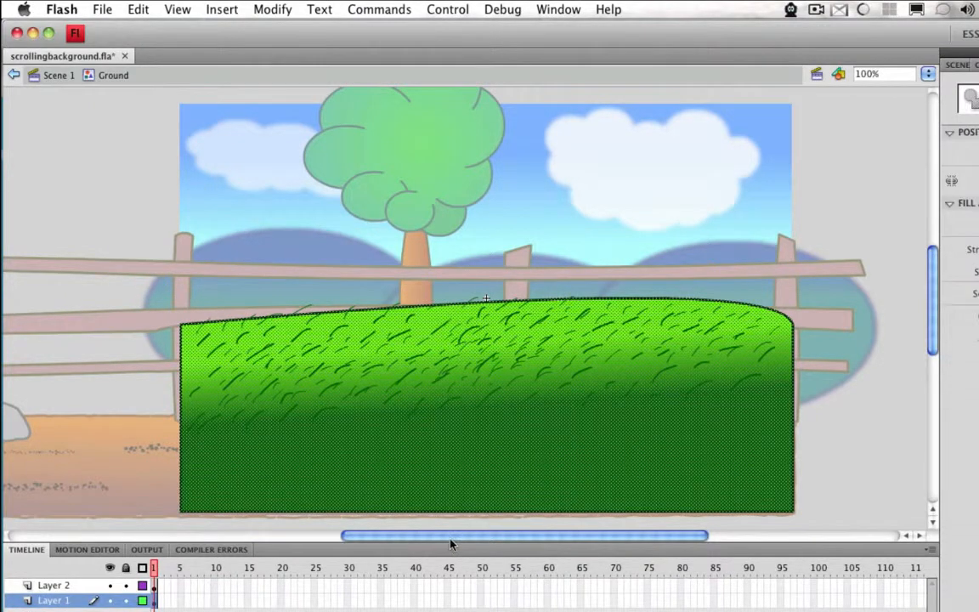
left_click_drag(451, 538, 284, 542)
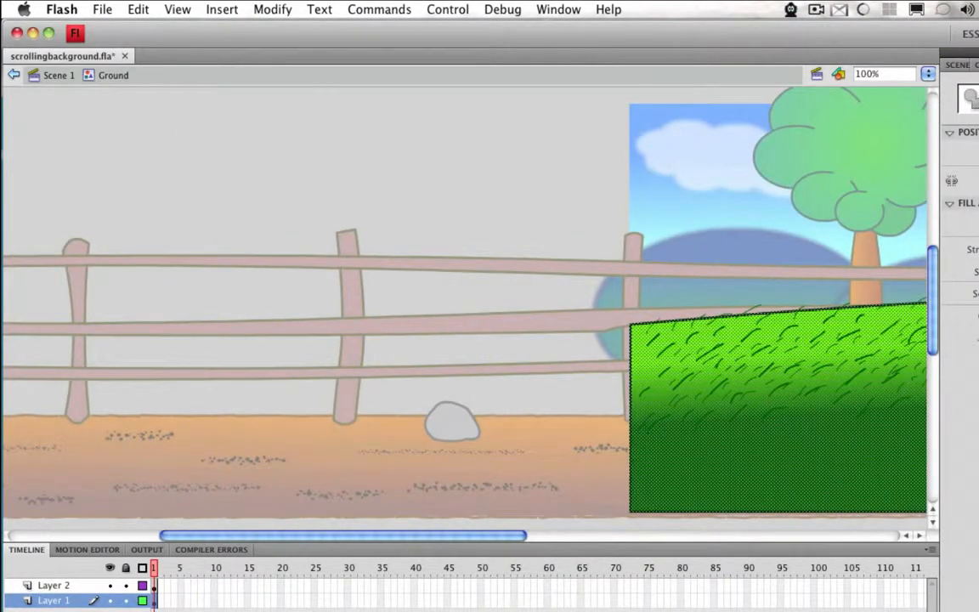
key("q")
left_click_drag(630, 406, 82, 446)
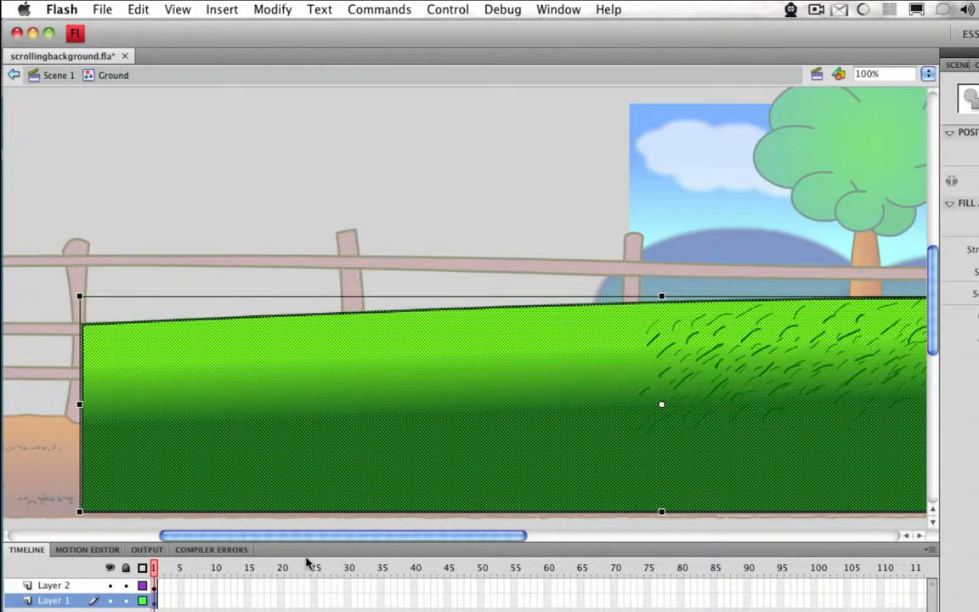
left_click_drag(337, 539, 167, 539)
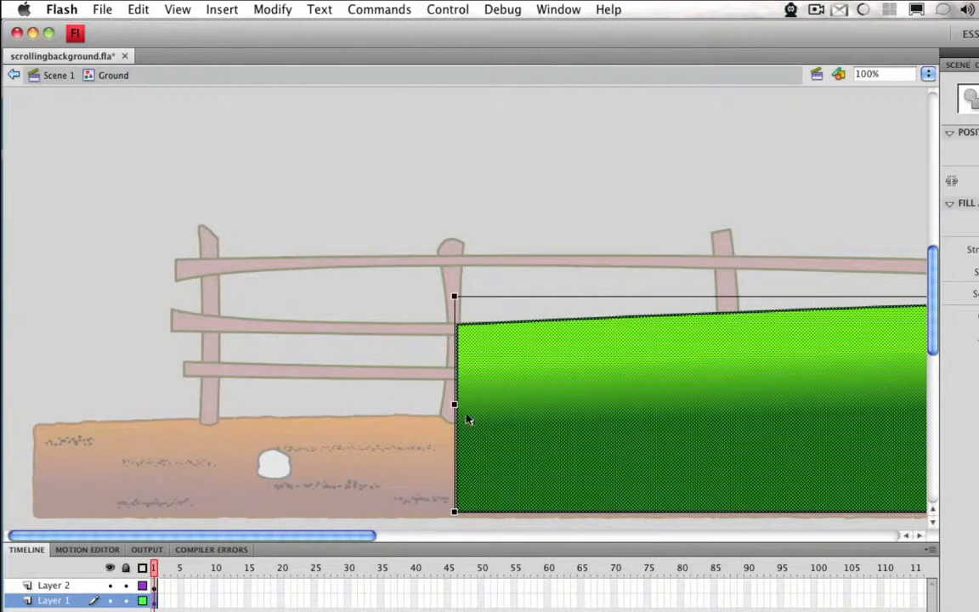
left_click_drag(455, 407, 139, 414)
- Copy all the grass blades on Layer 2 of the Ground symbol and place the duplicate to the left of the originals
left_click_drag(251, 540, 546, 542)
left_click(273, 521)
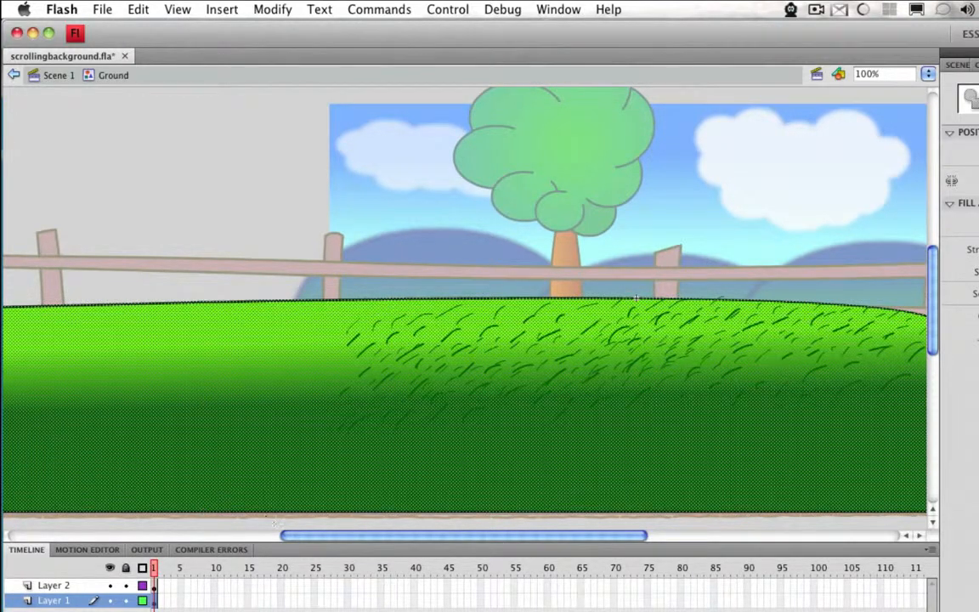
left_click(155, 587)
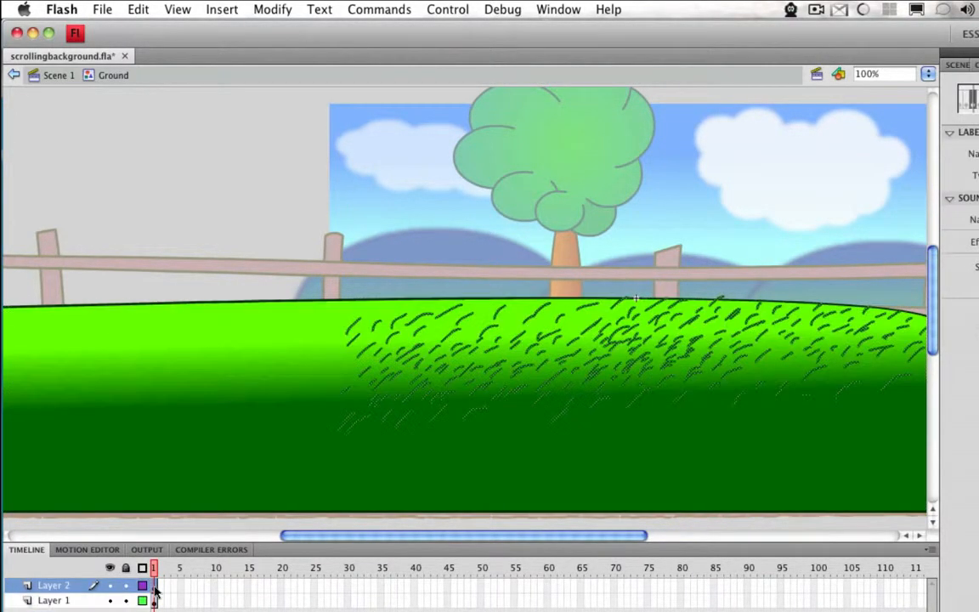
key("super")
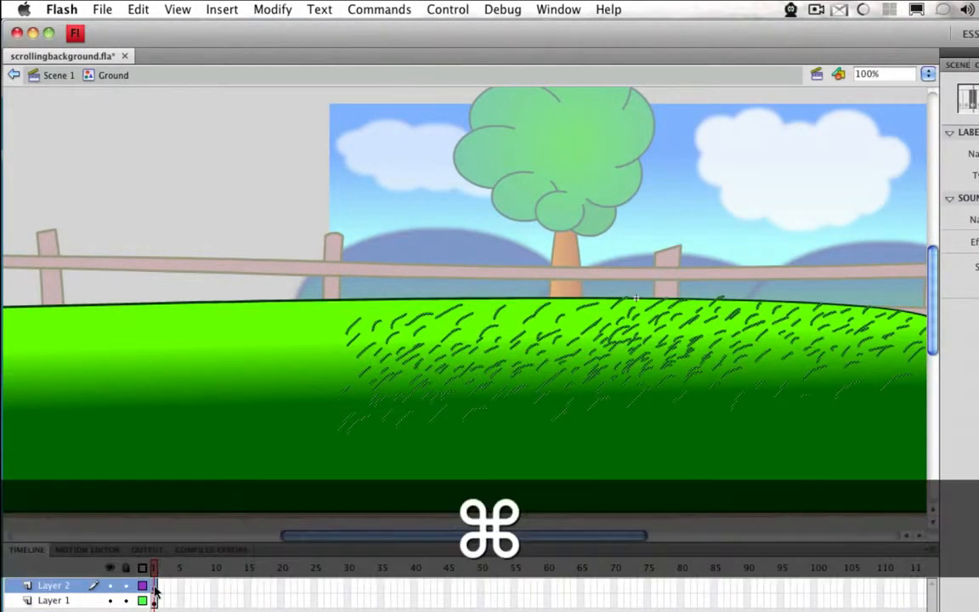
key("super+c")
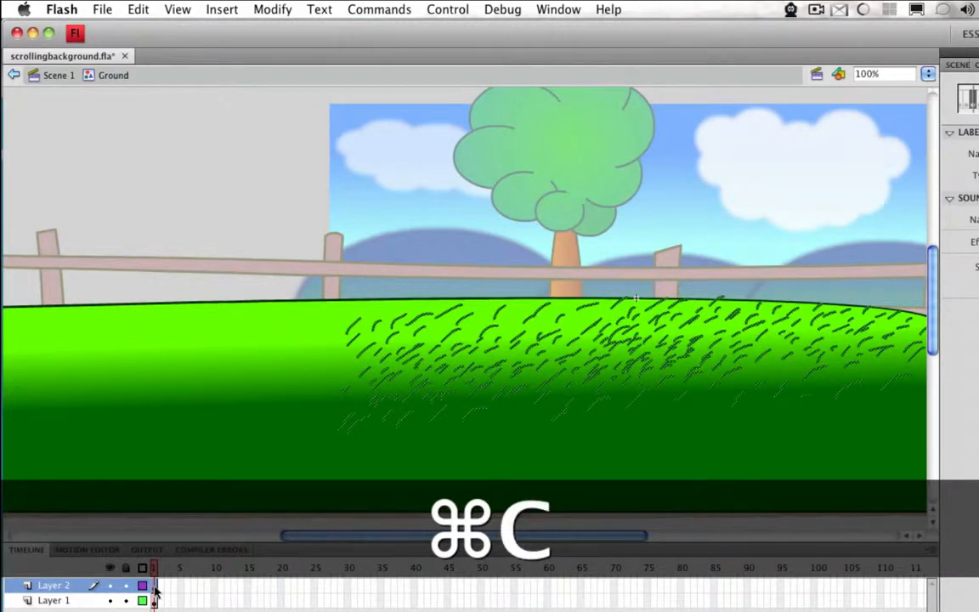
key("super+v")
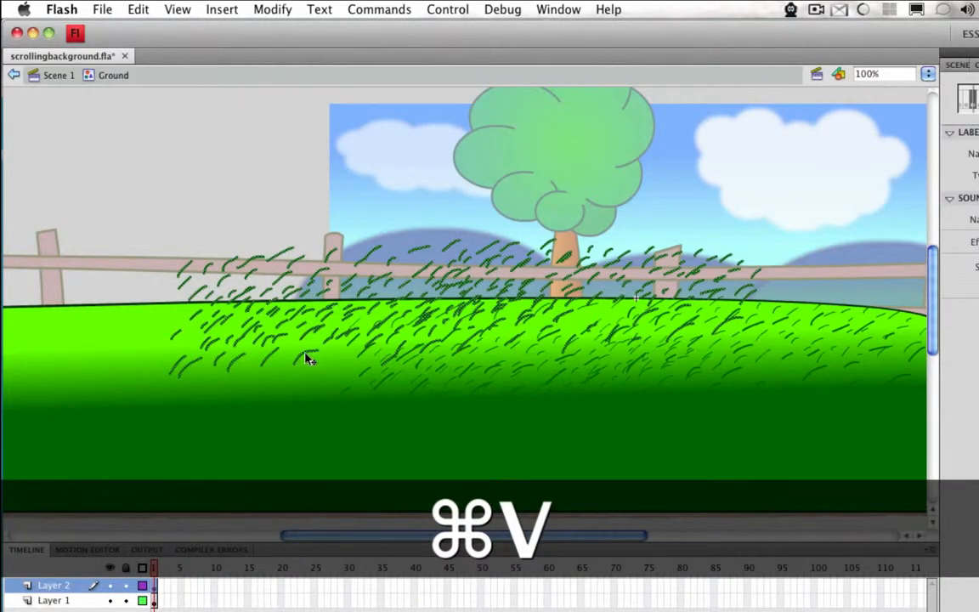
left_click_drag(298, 349, 106, 440)
- Fit the pasted grass under the ground's upper edge and slide it left so it only just meets the original blades
left_click(257, 536)
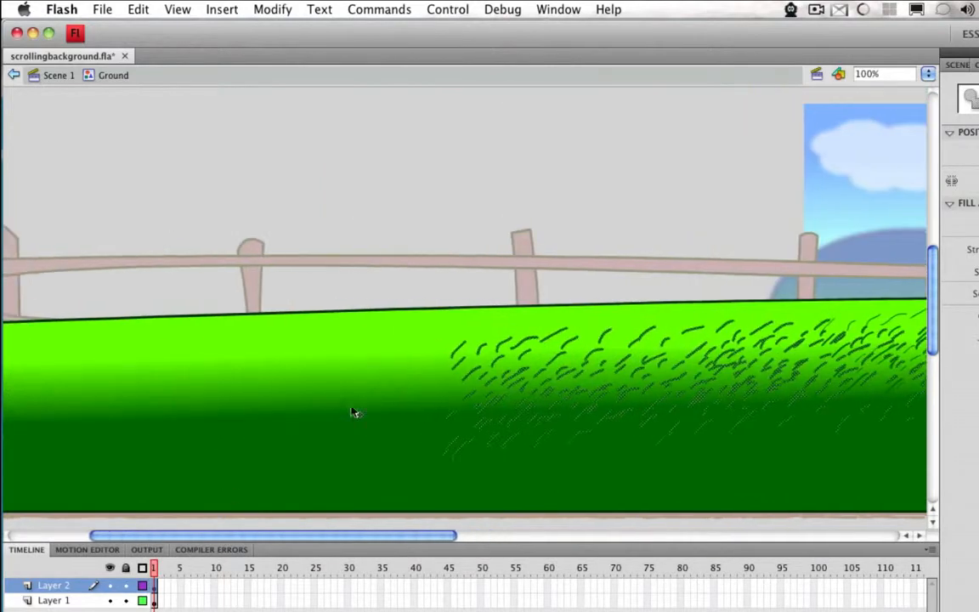
left_click_drag(459, 359, 399, 336)
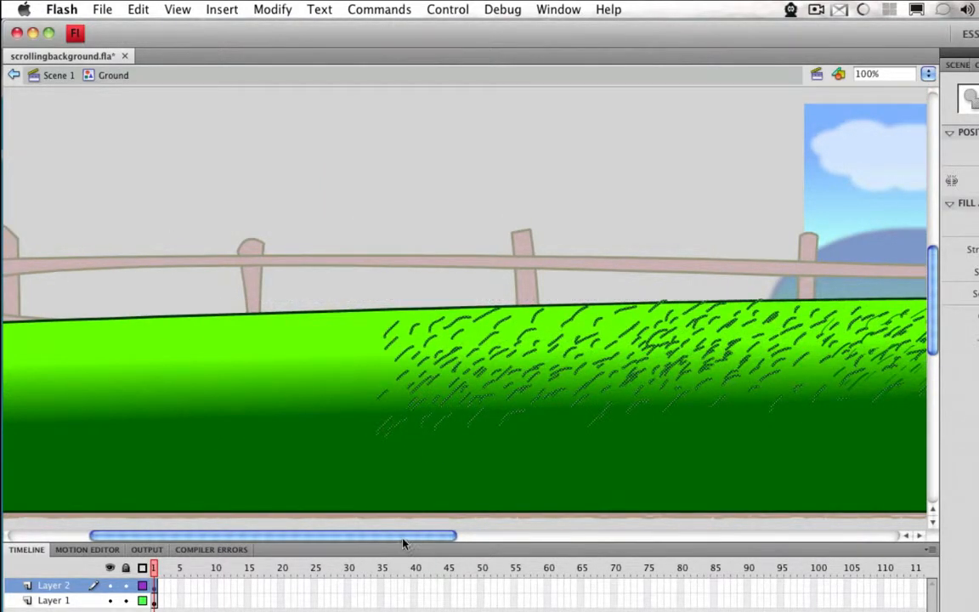
left_click_drag(402, 544, 515, 543)
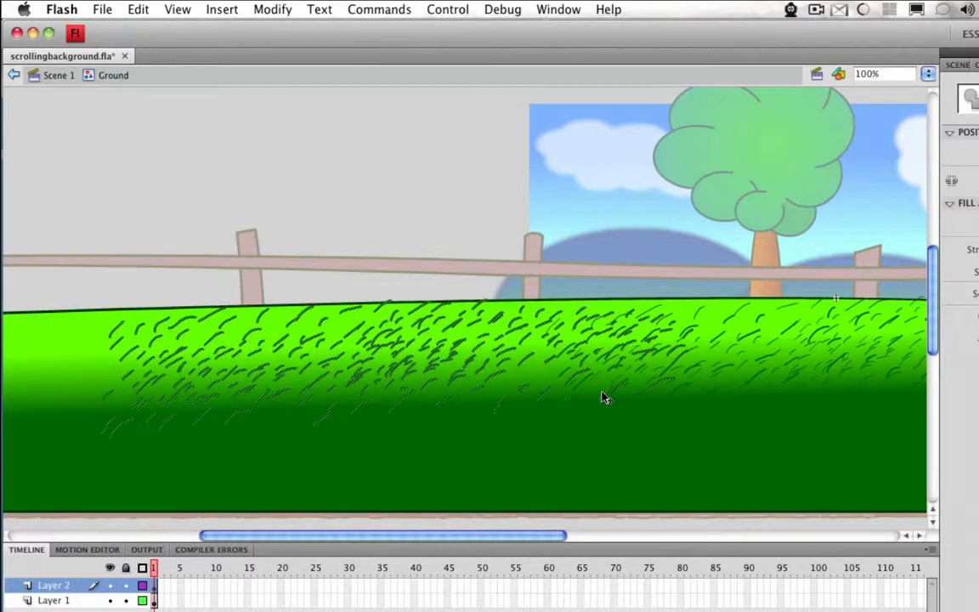
left_click_drag(566, 382, 435, 383)
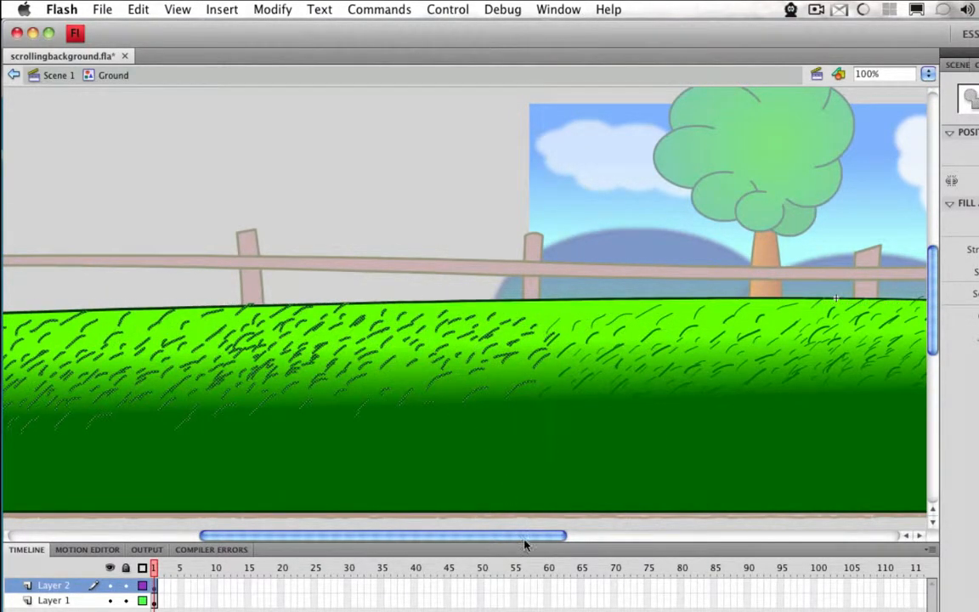
- Paste a second copy of the grass at the ground's far left end and rotate it slightly with Free Transform to follow the slope
left_click_drag(525, 545, 319, 544)
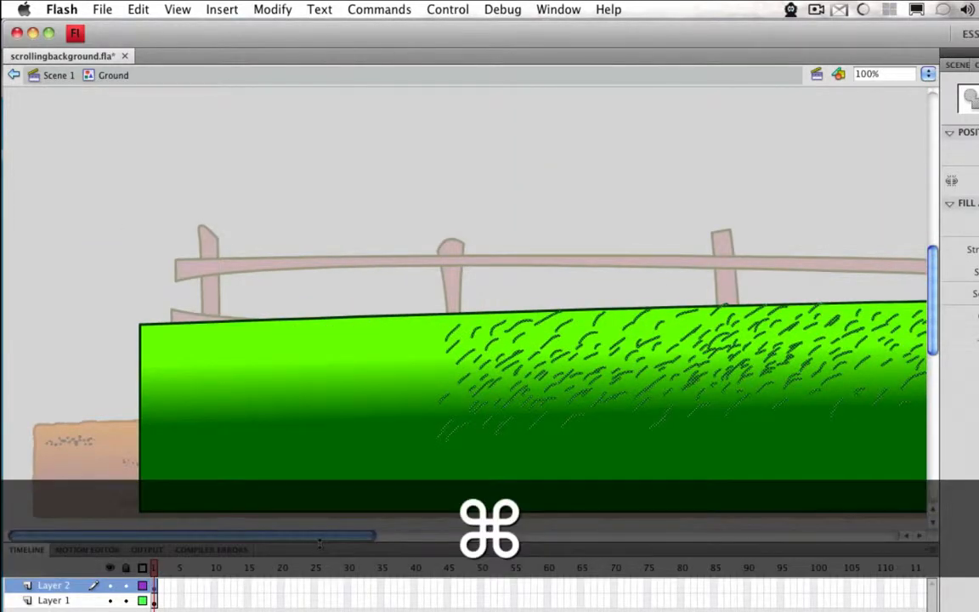
key("super+v")
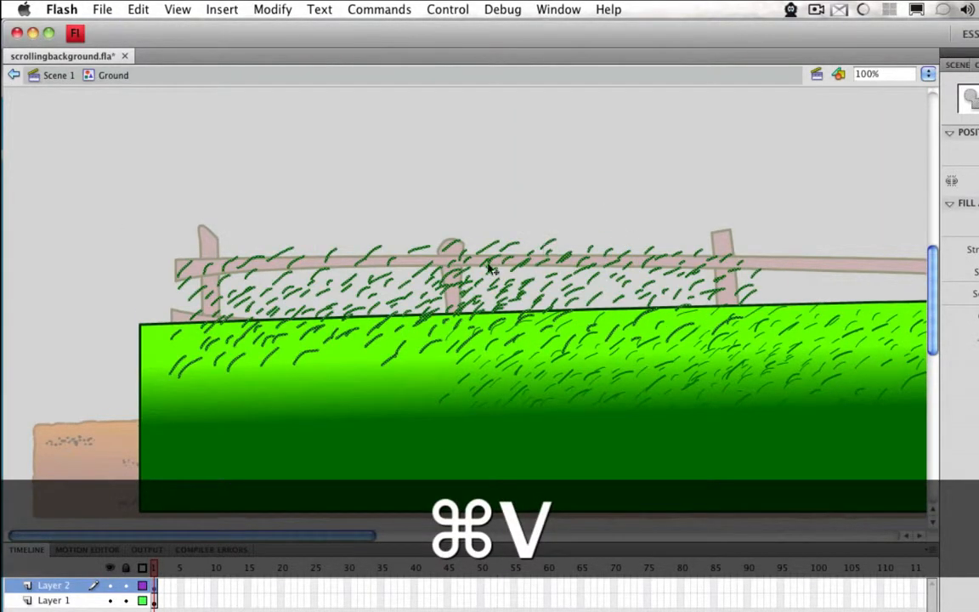
mouse_move(491, 269)
left_mouse_down()
mouse_move(257, 338)
mouse_move(240, 334)
mouse_move(247, 361)
left_mouse_up()
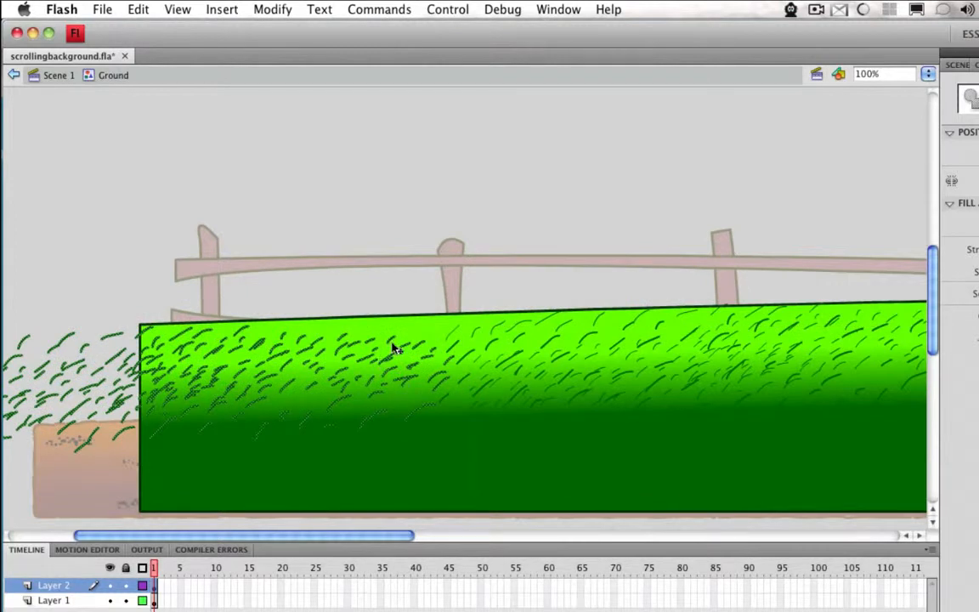
left_click_drag(394, 340, 410, 334)
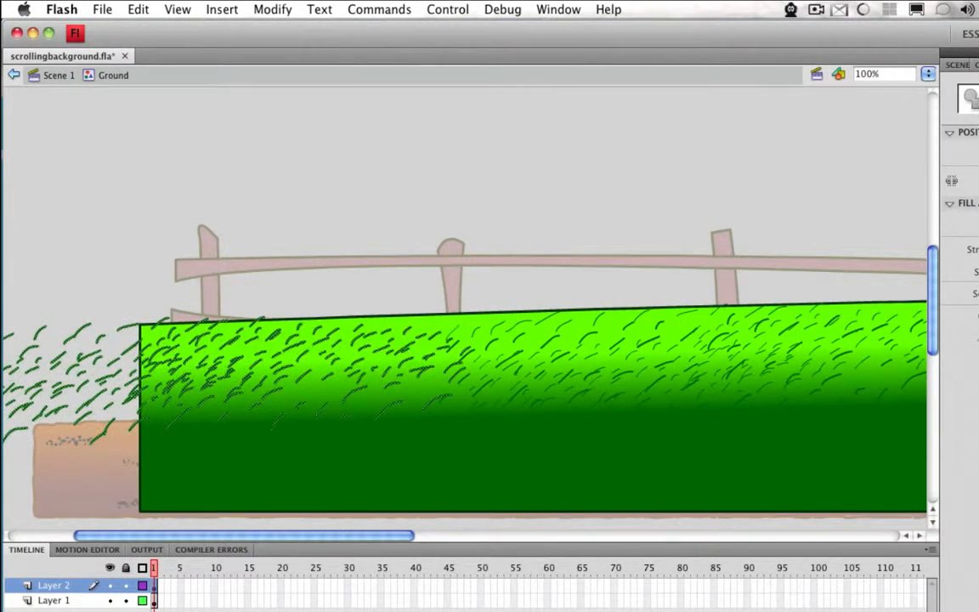
key("q")
left_click_drag(476, 463, 489, 443)
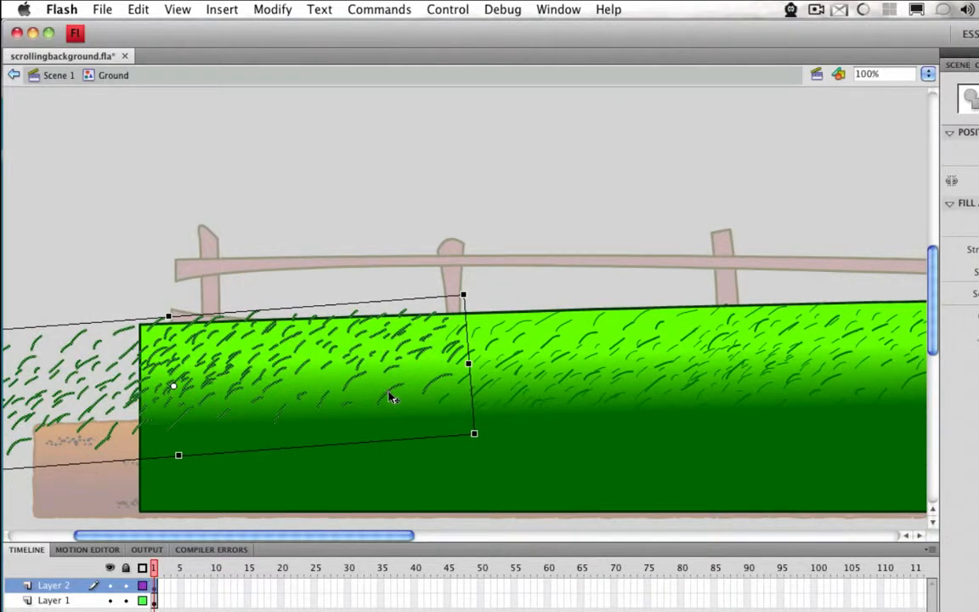
mouse_move(391, 396)
left_mouse_down()
mouse_move(402, 405)
mouse_move(383, 409)
mouse_move(394, 404)
left_mouse_up()
left_click(294, 225)
- Delete the grass blades that overhang the ground's left end and return to Scene 1
left_click_drag(368, 536, 284, 539)
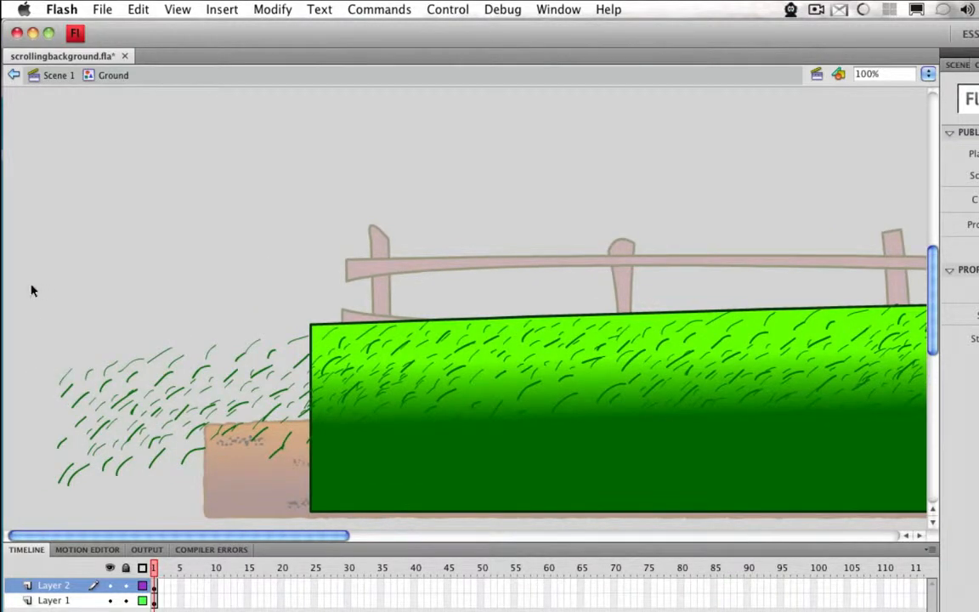
mouse_move(31, 291)
left_mouse_down()
mouse_move(256, 502)
mouse_move(295, 505)
left_mouse_up()
key("Delete")
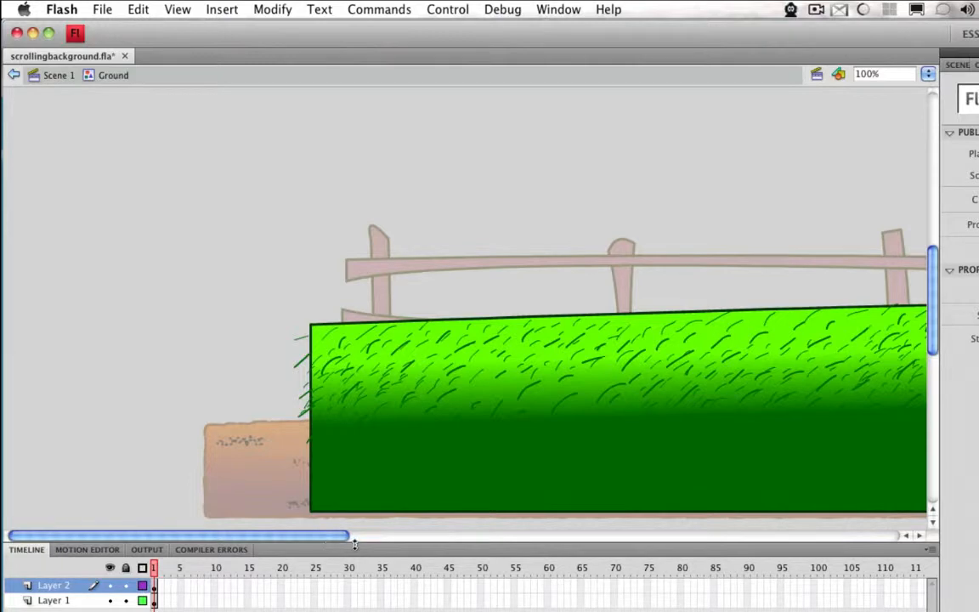
left_click_drag(444, 542, 573, 534)
left_click(49, 83)
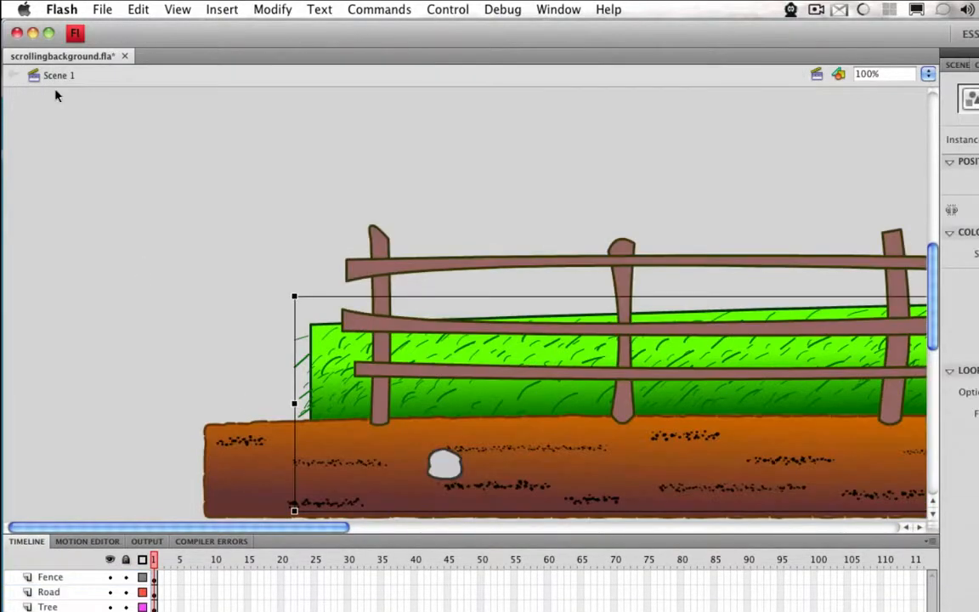
- Open the Hills symbol from Scene 1 and copy all three hills
scroll(459, 533, "right", 4)
left_click_drag(459, 530, 655, 523)
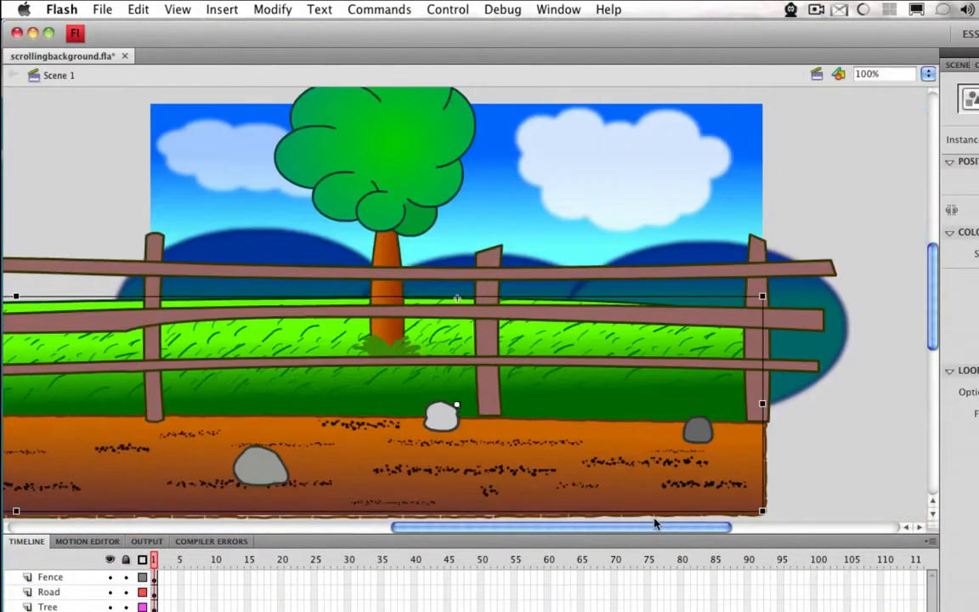
key("v")
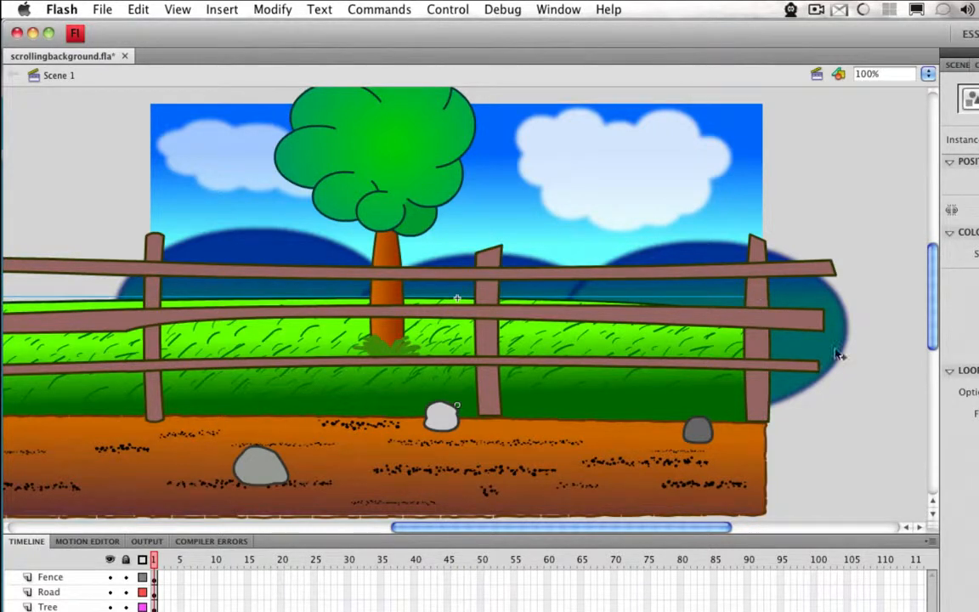
double_click(836, 324)
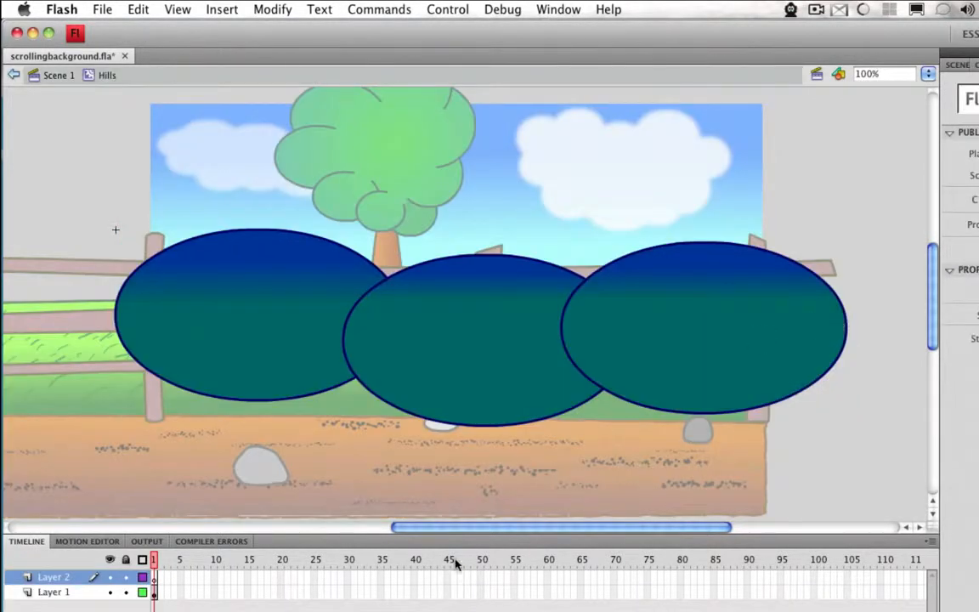
key("super+a")
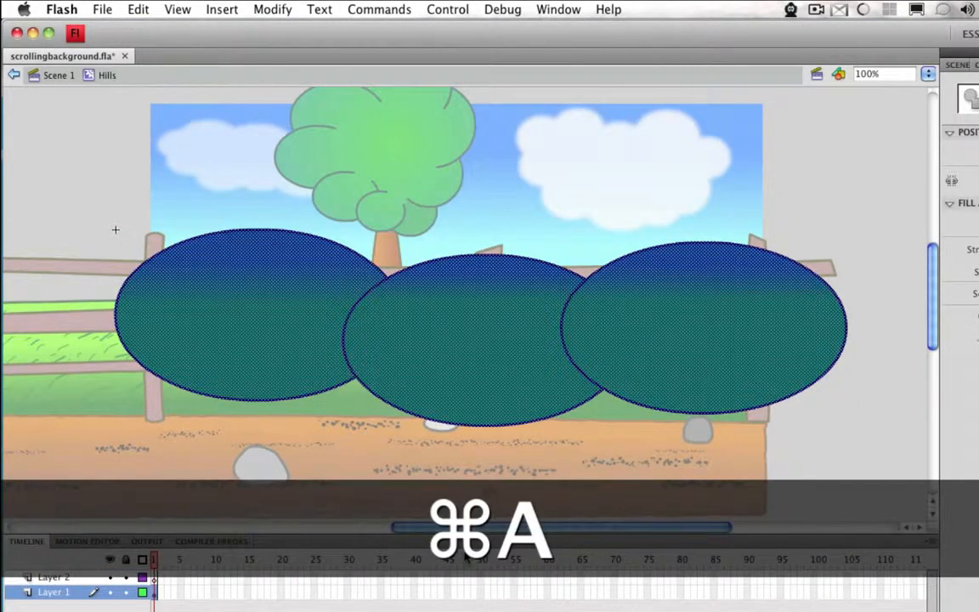
key("super+c")
- Paste the copied hills on Layer 2, place them overlapping the left side of the original hills, and return to Scene 1
left_click(153, 577)
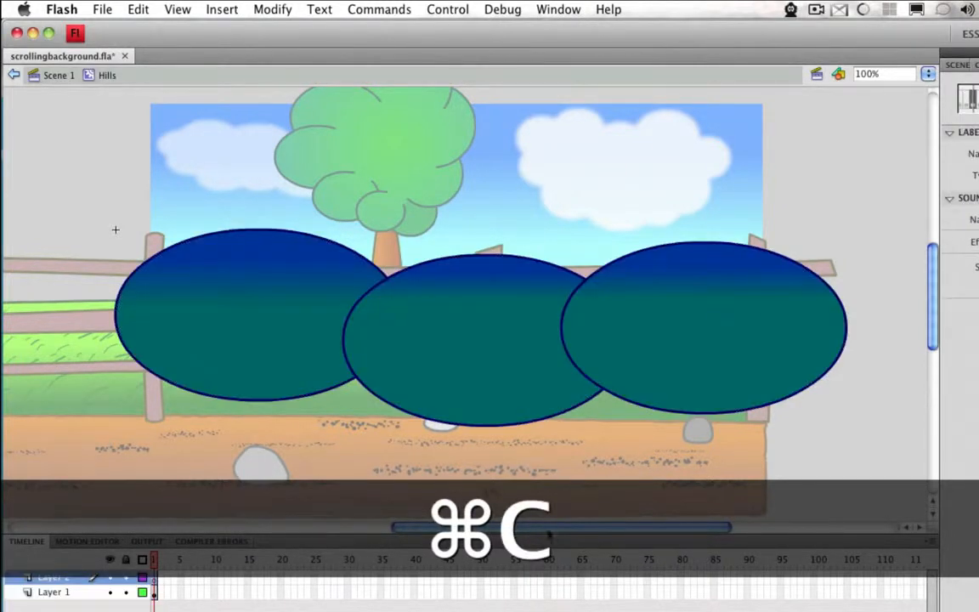
left_click_drag(548, 534, 401, 534)
key("super+v")
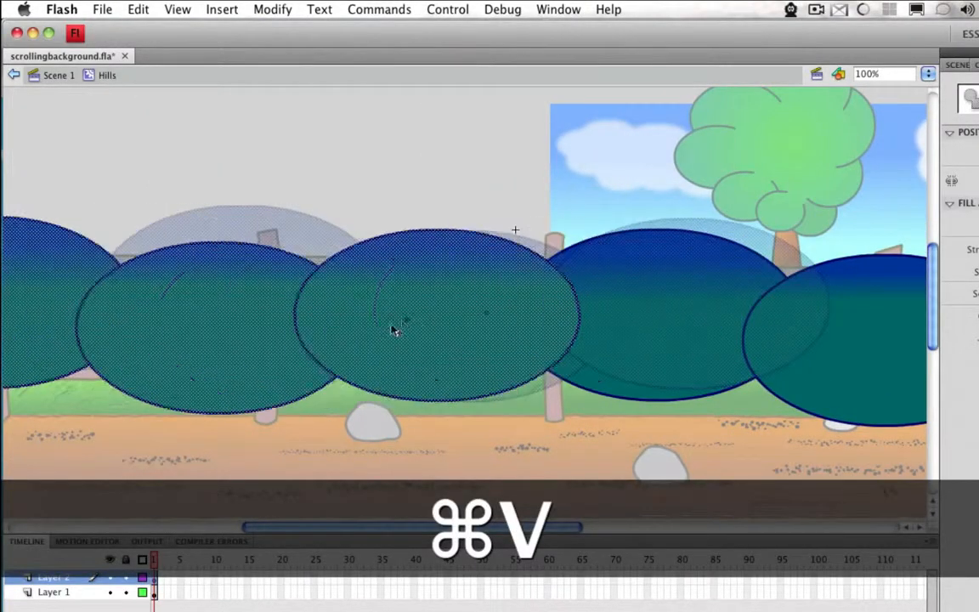
mouse_move(394, 330)
left_mouse_down()
mouse_move(355, 340)
mouse_move(410, 330)
left_mouse_up()
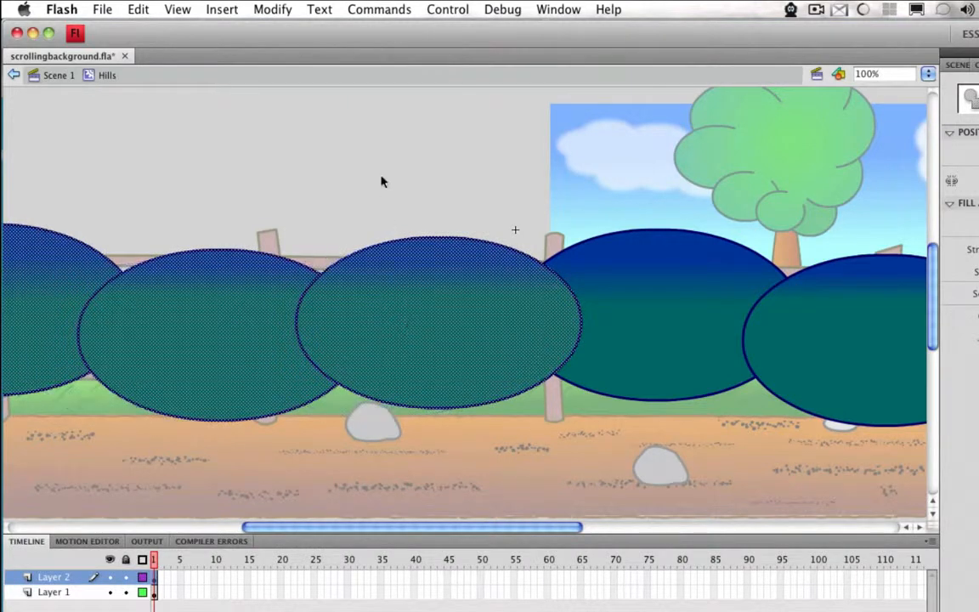
left_click(54, 79)
left_click_drag(438, 537, 501, 534)
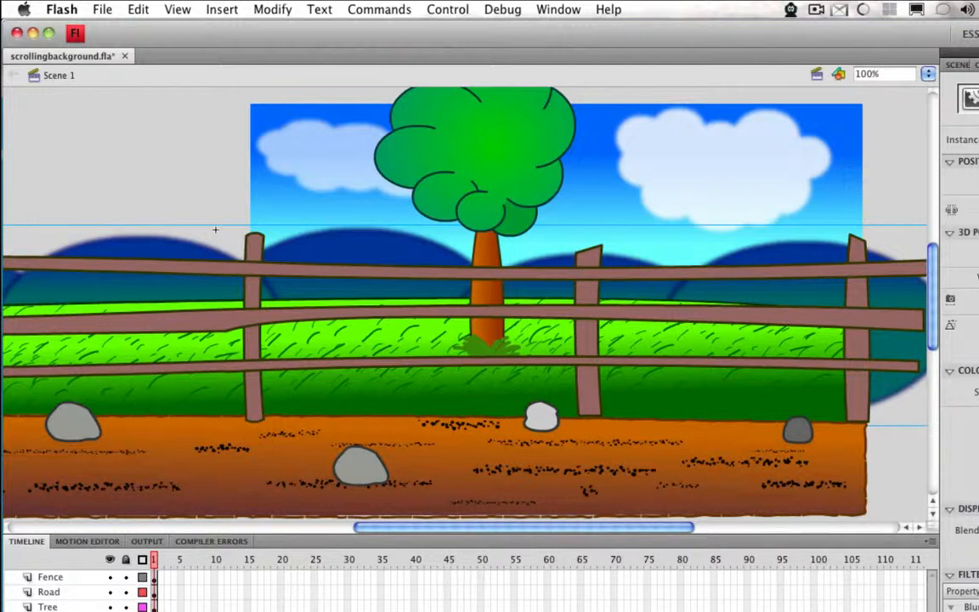
- Insert keyframes at frame 150 on all layers from Fence to Sky and clear the selection
scroll(540, 586, "right", 10)
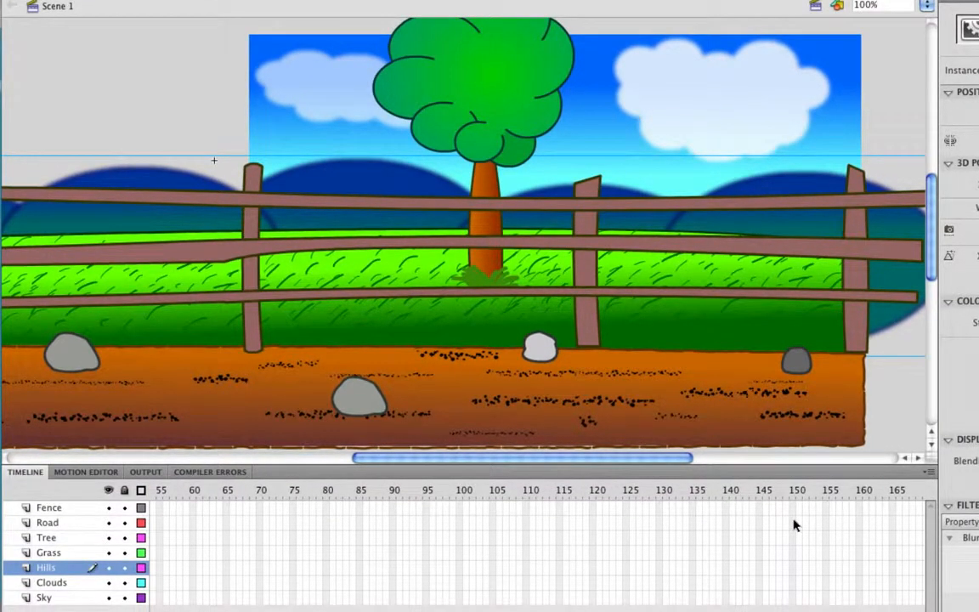
left_click(793, 508)
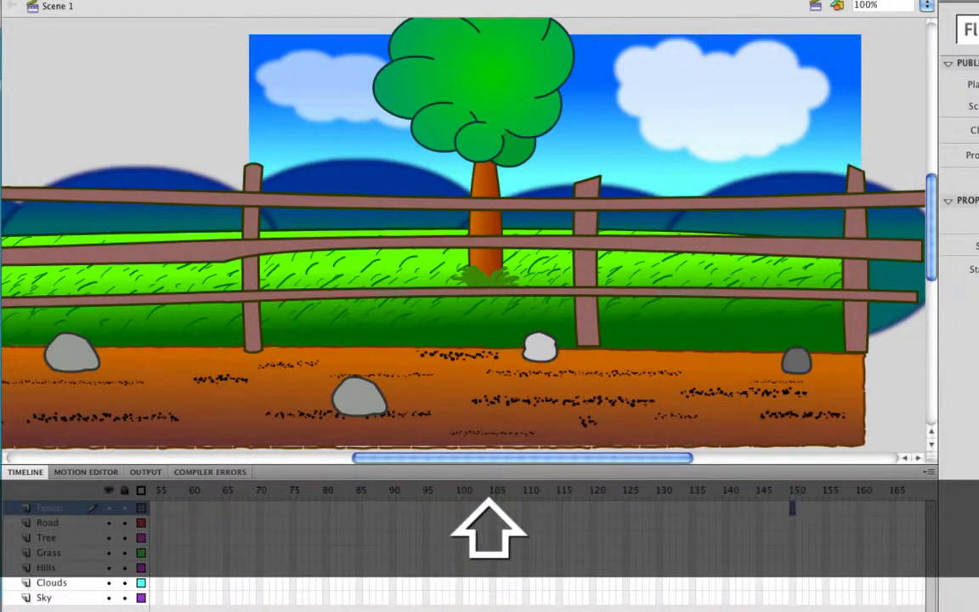
left_click(793, 603, "shift")
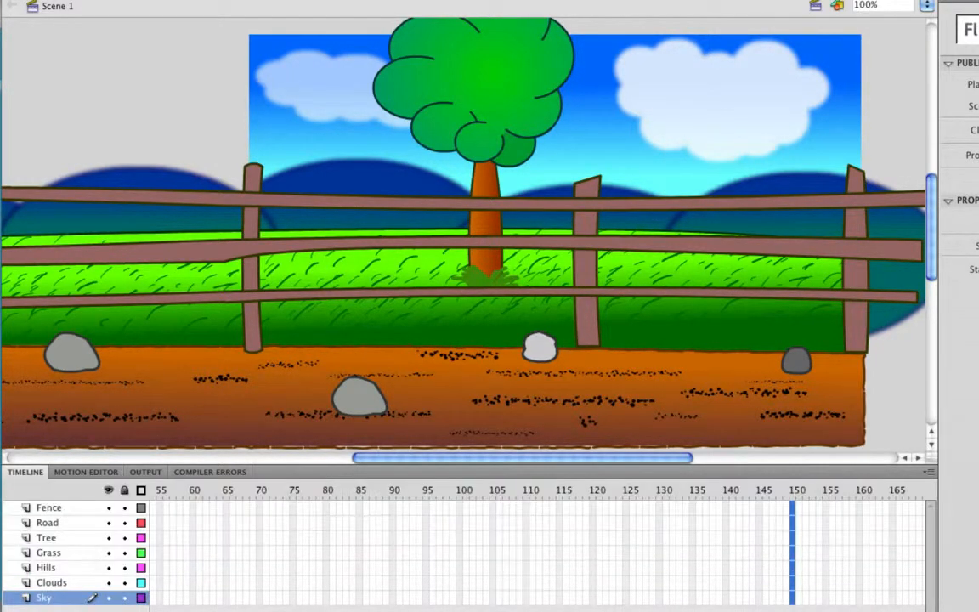
right_click(793, 604)
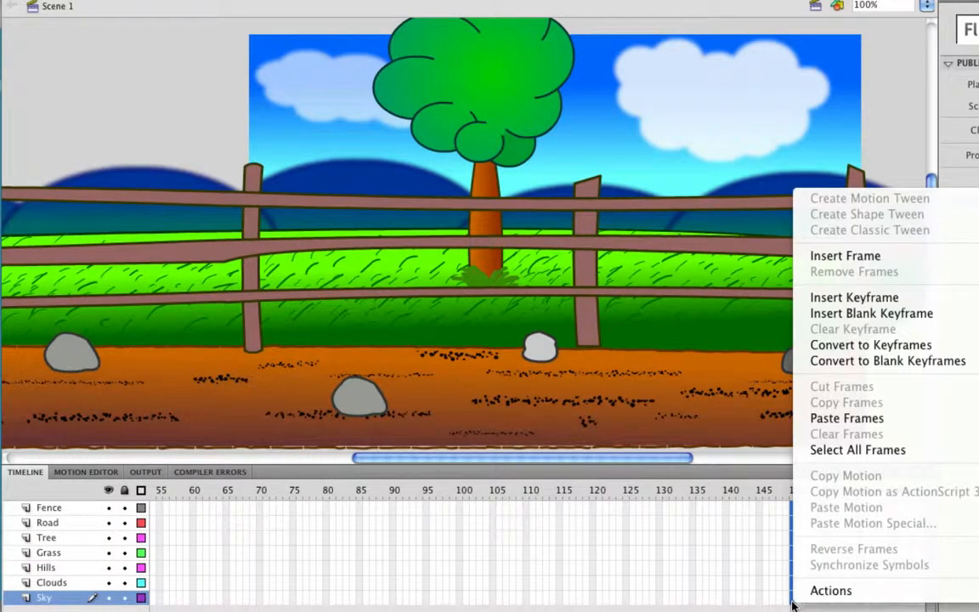
left_click(837, 295)
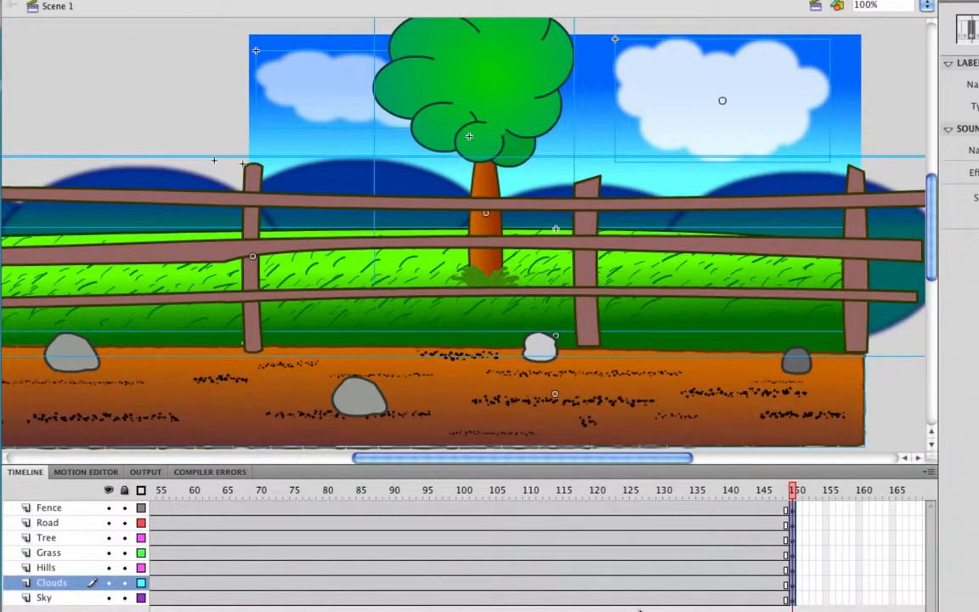
left_click(898, 66)
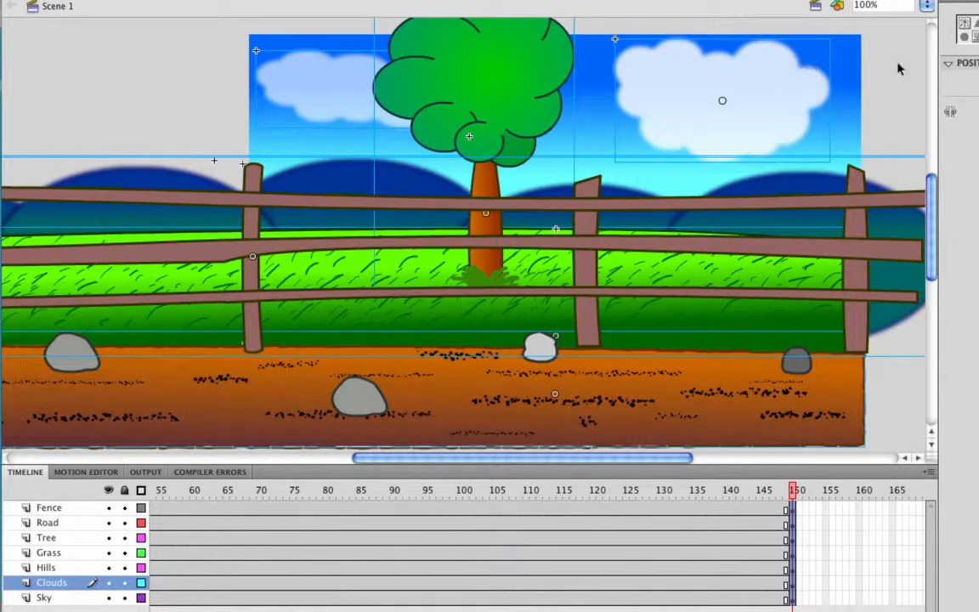
- At frame 150, move the Road right until its left end lies just outside the stage's left edge
left_click(646, 427)
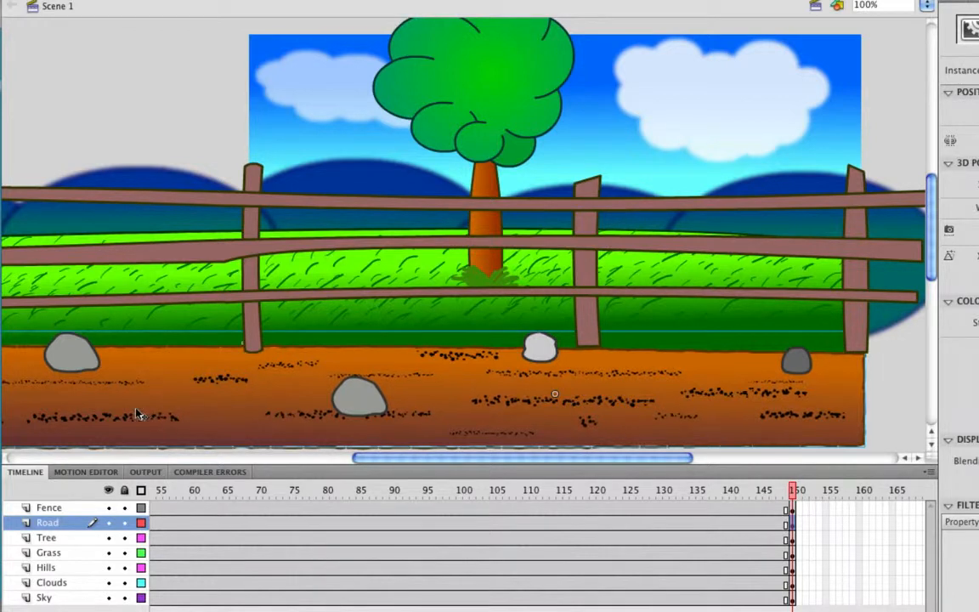
left_click_drag(136, 410, 632, 413)
left_click_drag(157, 398, 438, 400)
left_click_drag(272, 396, 268, 390)
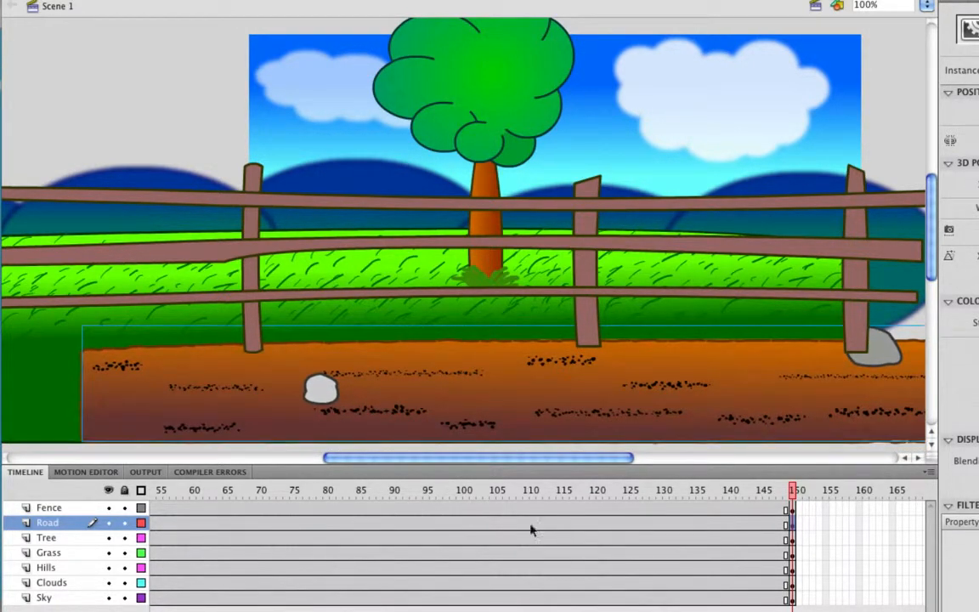
- At frame 150, move the Fence right until its left end lies just outside the stage's left edge
left_click(251, 202)
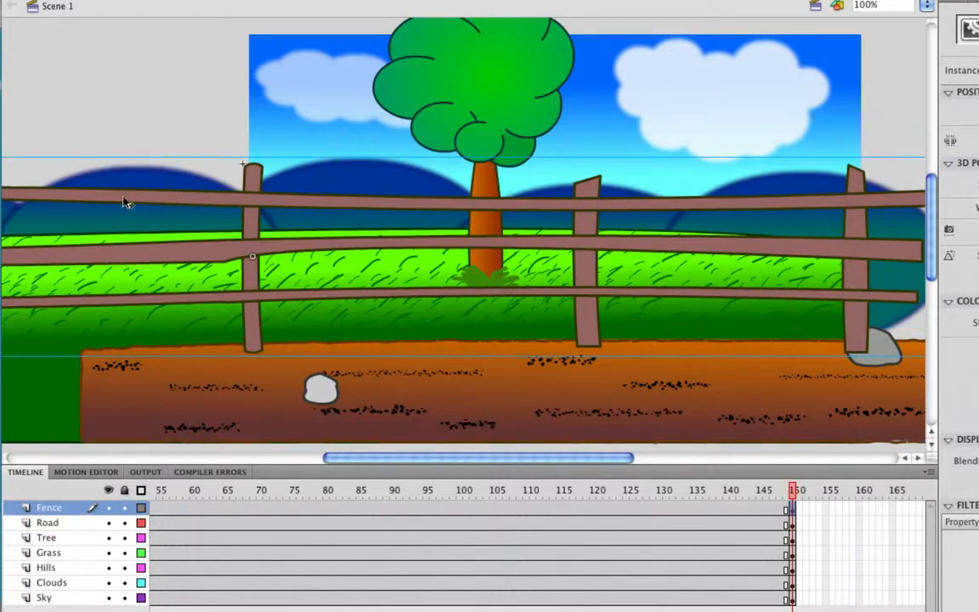
left_click_drag(124, 203, 387, 201)
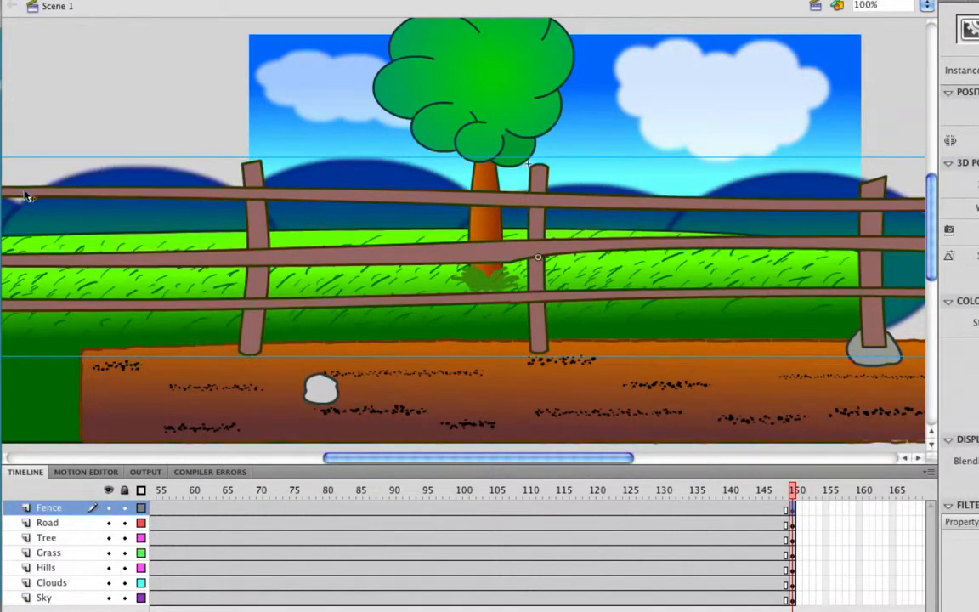
left_click_drag(25, 194, 298, 195)
left_click_drag(11, 214, 156, 229)
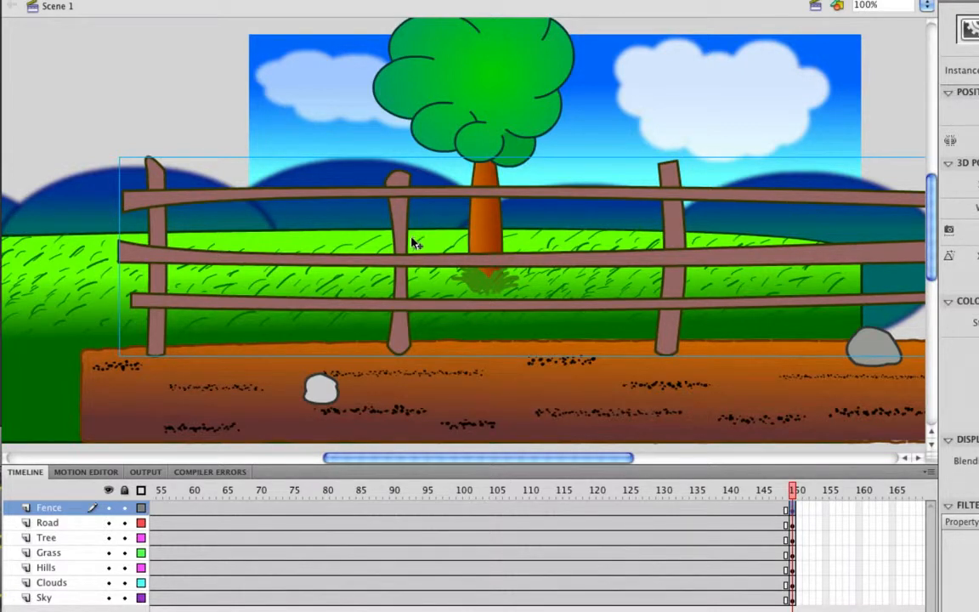
- At frame 150, move the Tree and Grass right together until the tree lies completely outside the stage
left_click(491, 103)
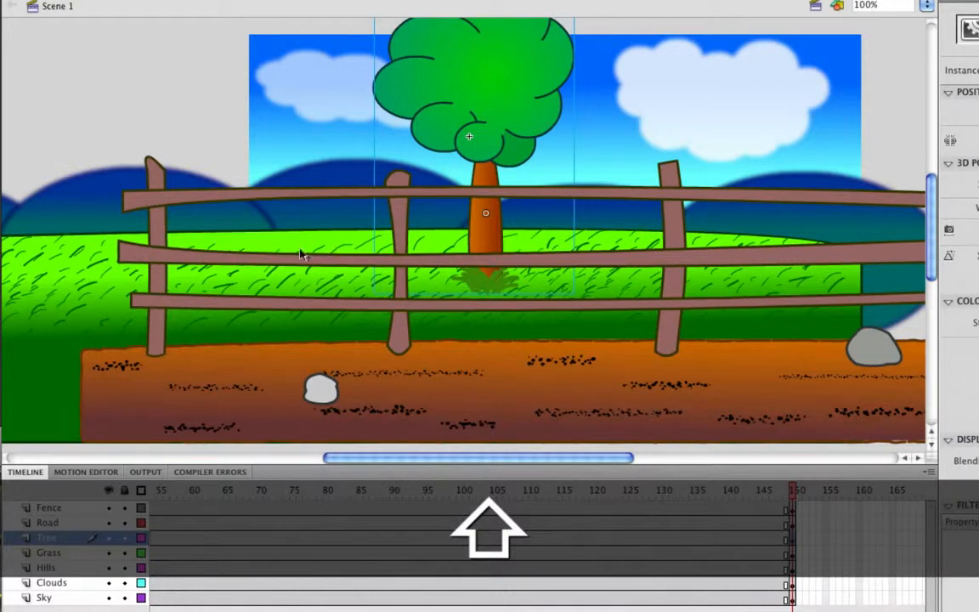
left_click(303, 246, "shift")
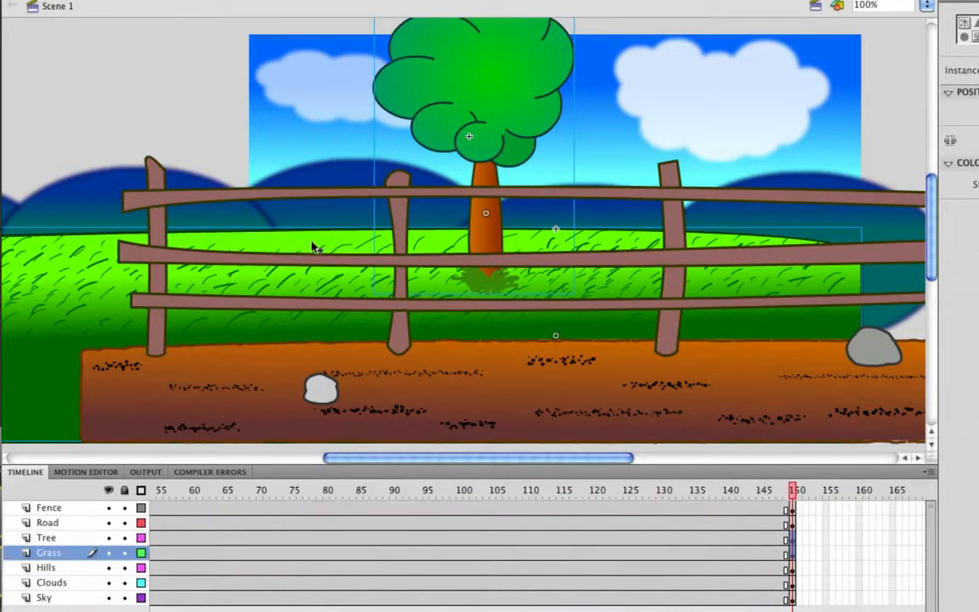
left_click_drag(256, 246, 446, 245)
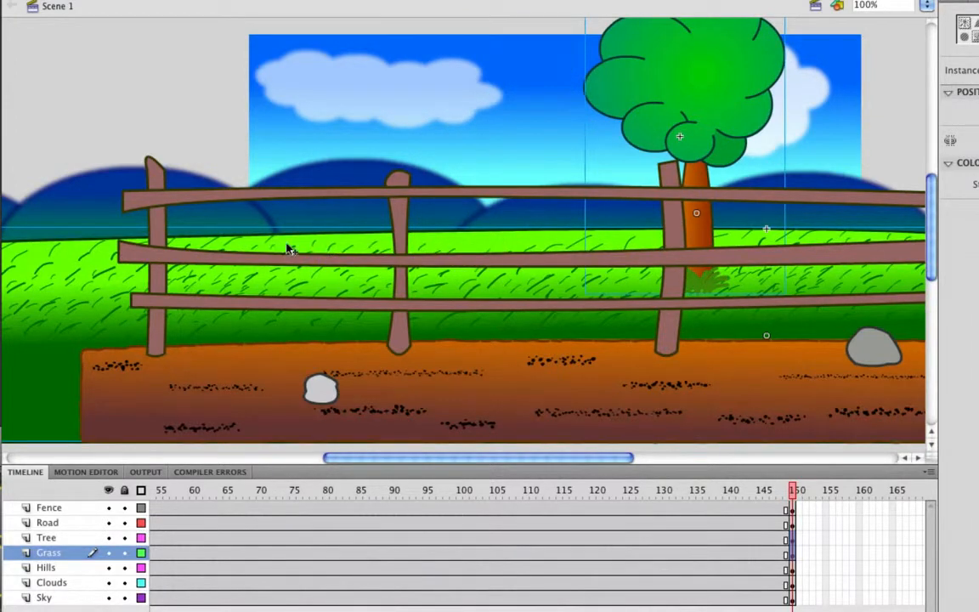
left_click_drag(287, 247, 489, 247)
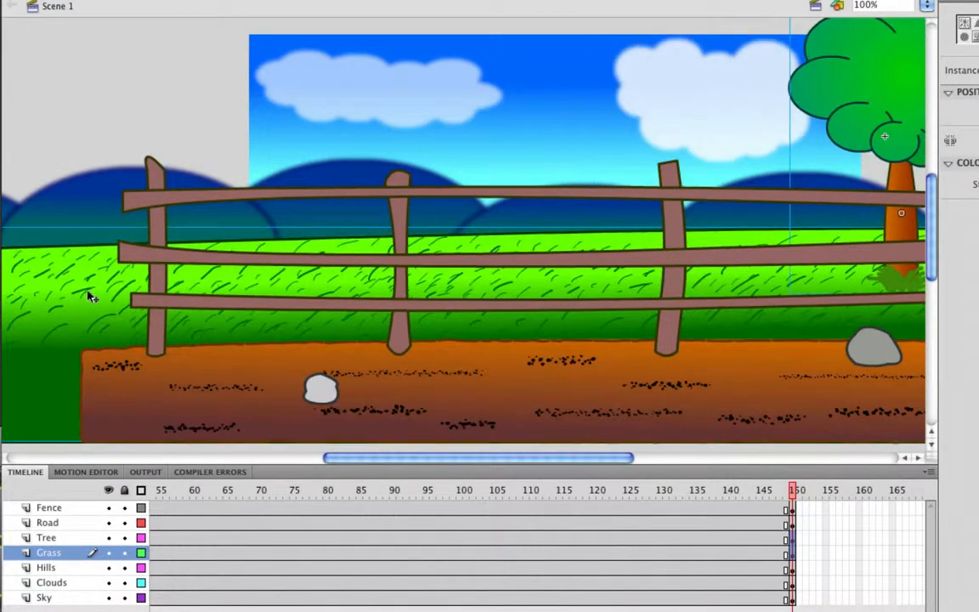
left_click_drag(88, 289, 208, 304)
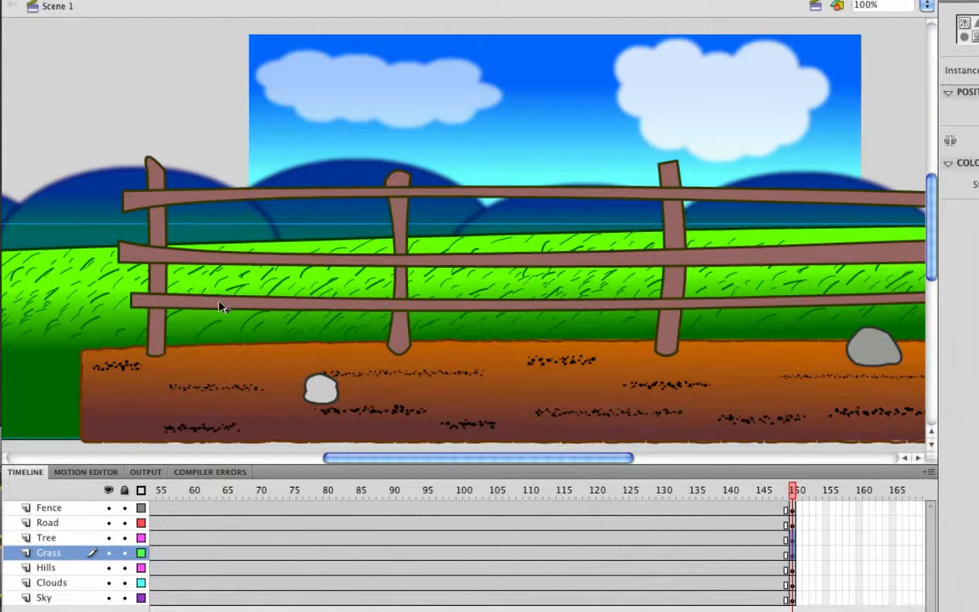
- At frame 150, move the Hills a short distance right, much less than the layers in front
left_click(324, 169)
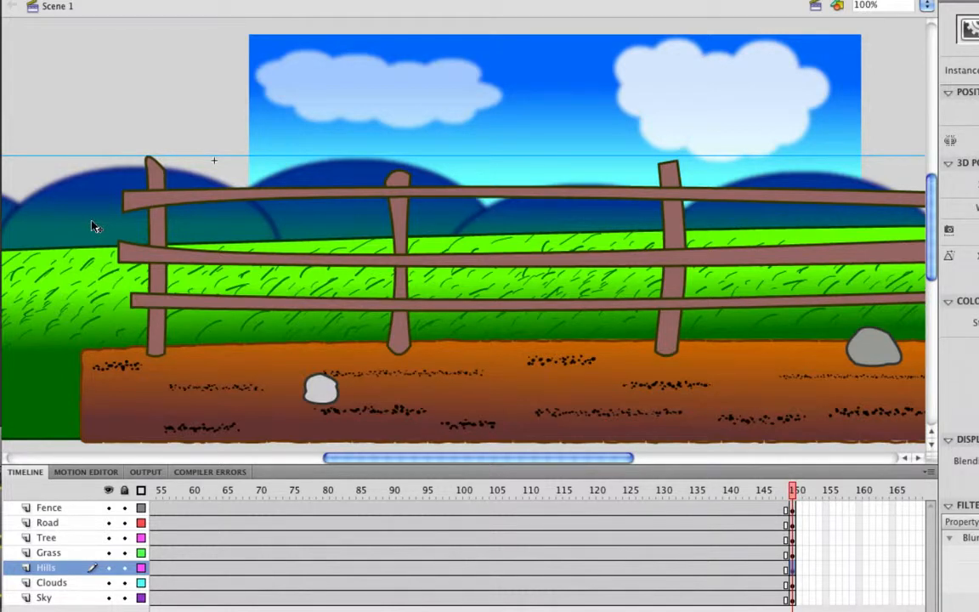
left_click_drag(94, 225, 196, 225)
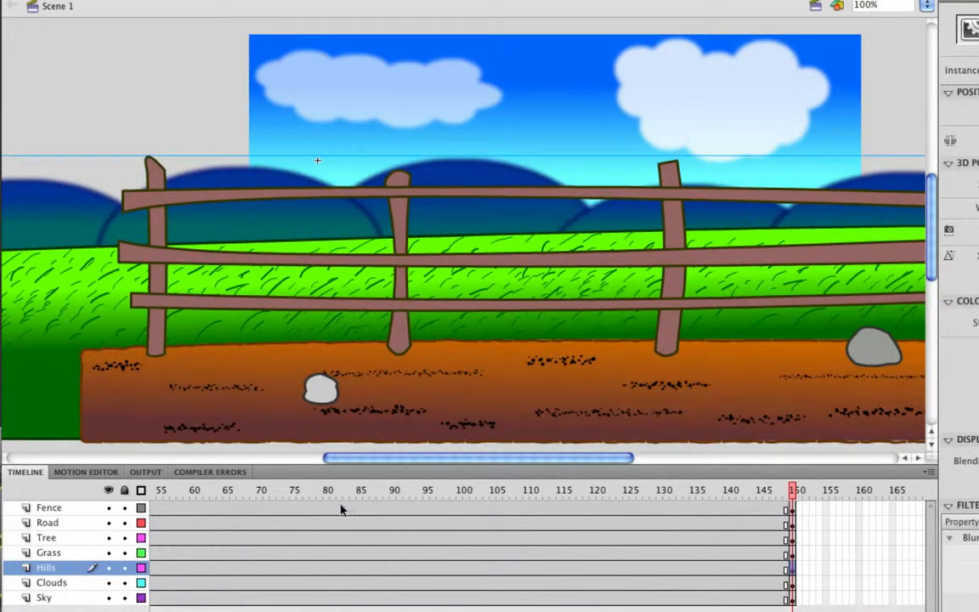
- Create classic tweens from frame 1 on the Road, Fence and Tree layers
scroll(537, 544, "left", 10)
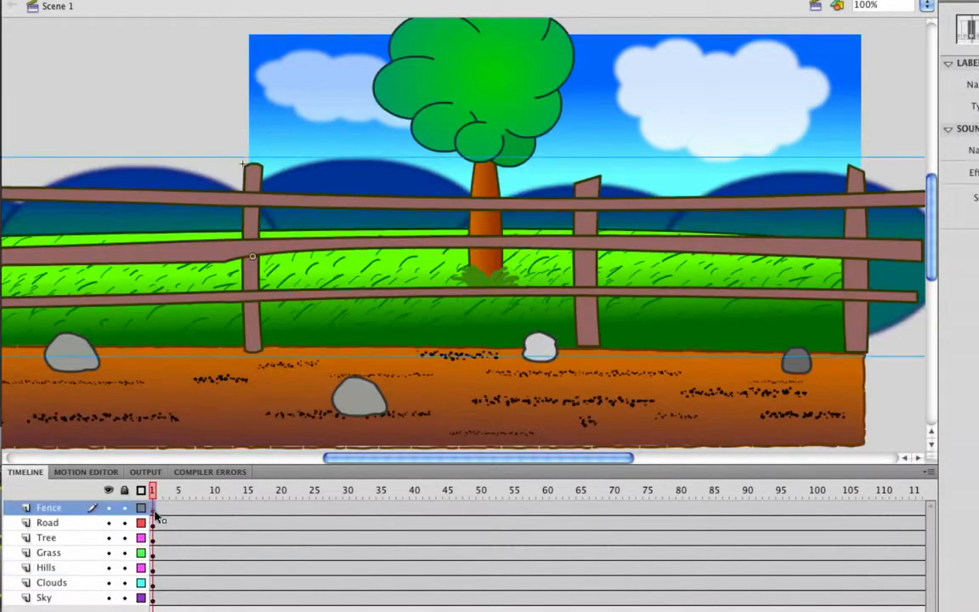
left_click(177, 405)
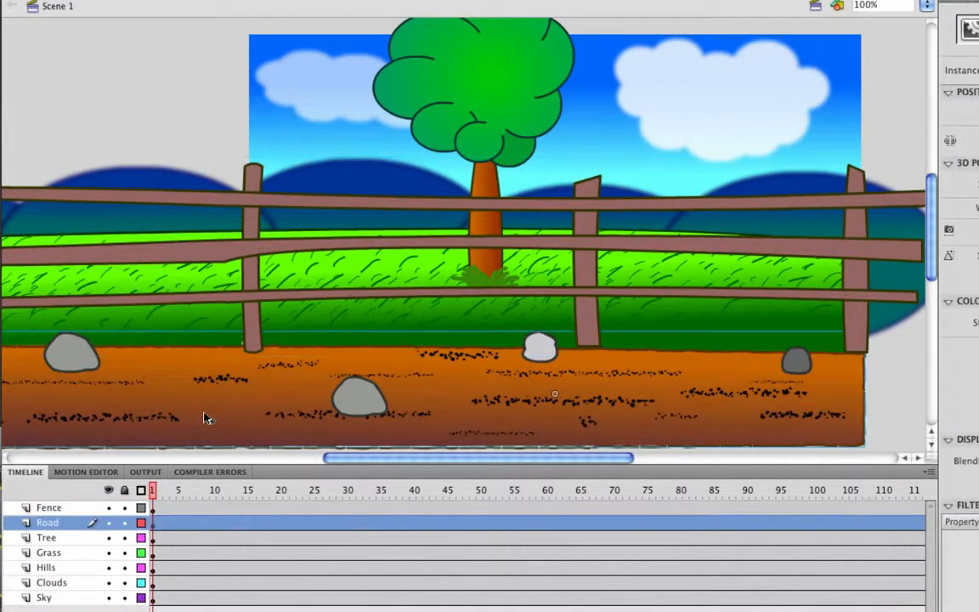
left_click(167, 523)
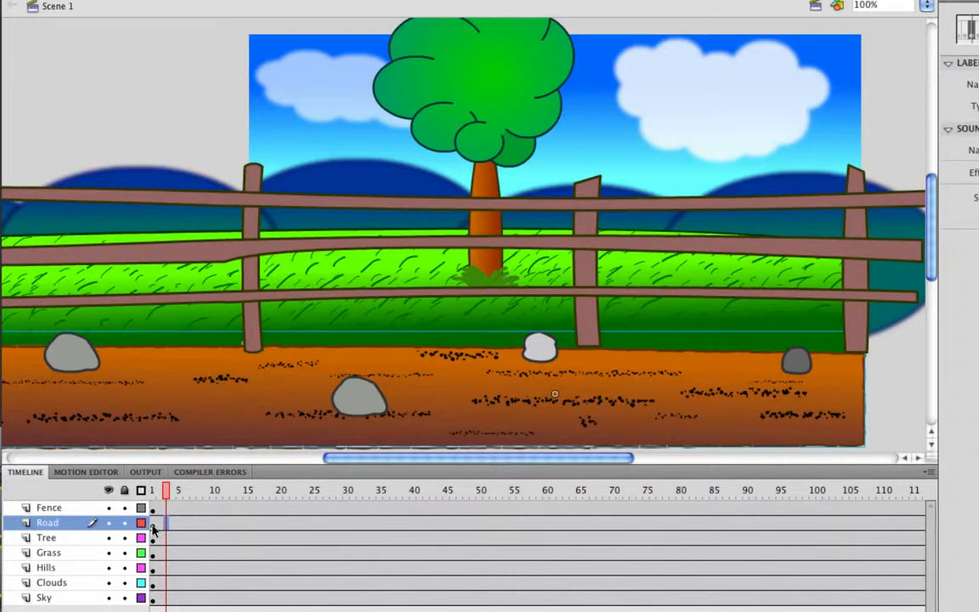
right_click(153, 529)
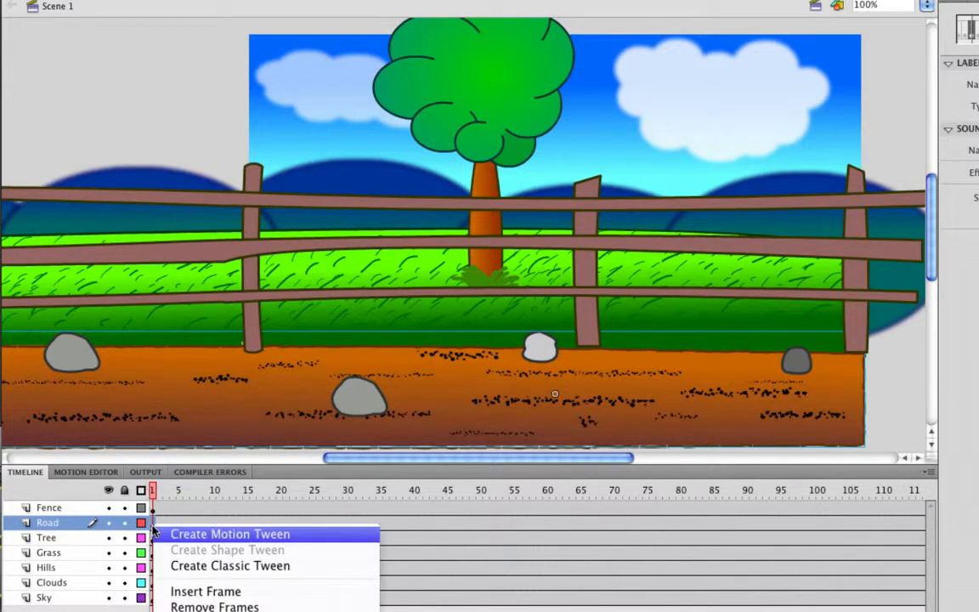
left_click(213, 567)
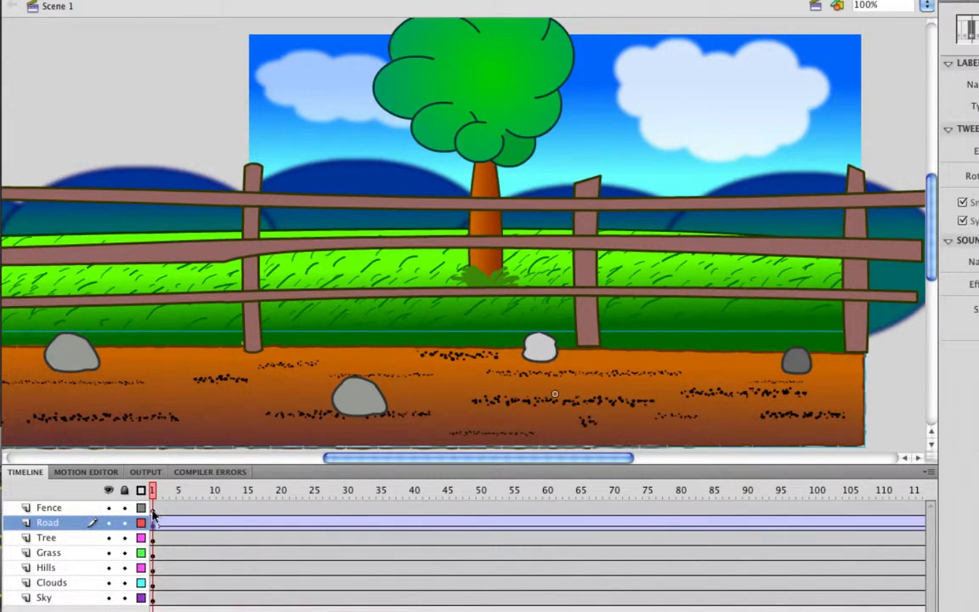
right_click(154, 508)
left_click(204, 552)
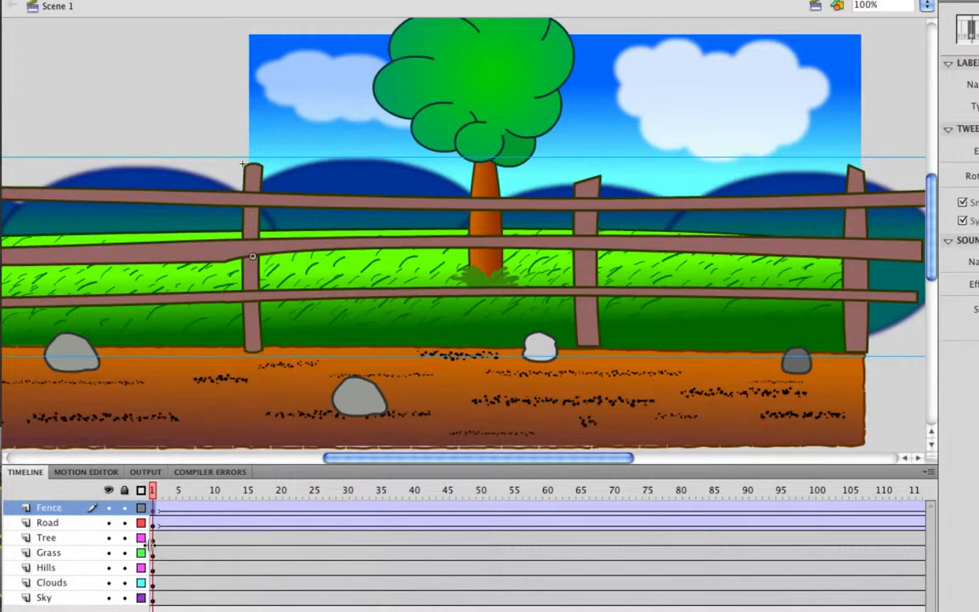
right_click(154, 538)
left_click(161, 582)
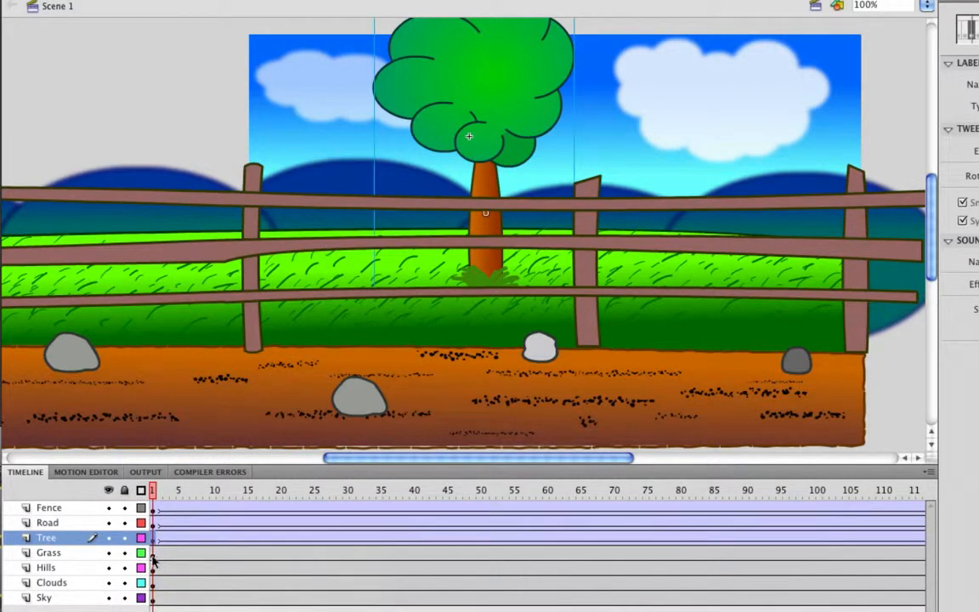
- Create classic tweens from frame 1 on the Grass and Hills layers
right_click(154, 553)
left_click(194, 598)
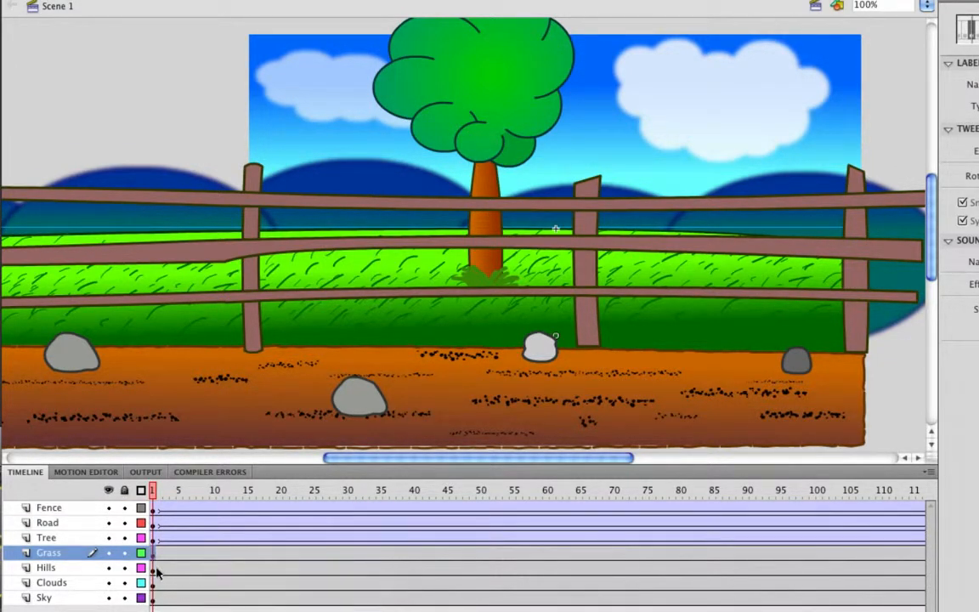
left_click(153, 567)
right_click(153, 563)
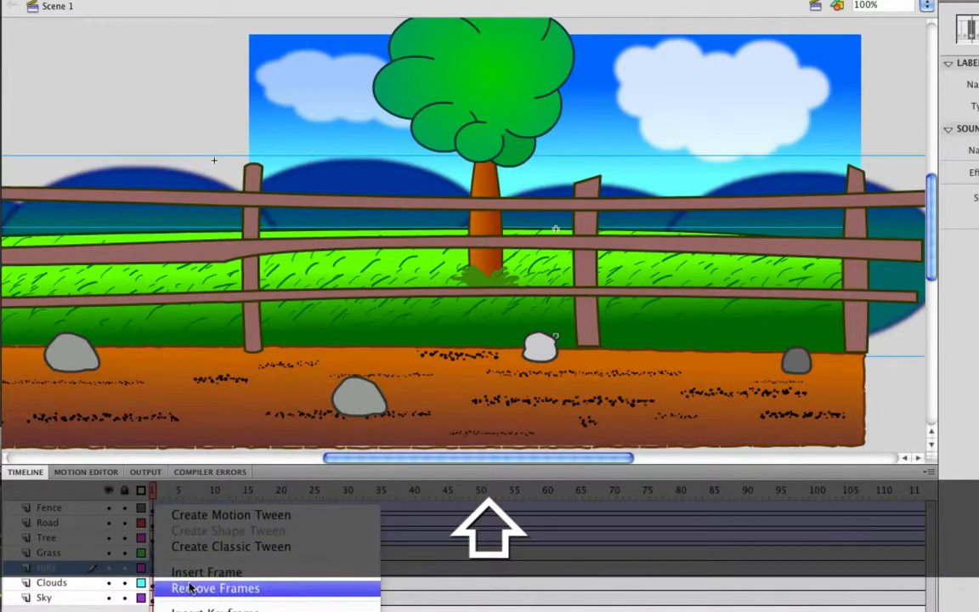
left_click(193, 551)
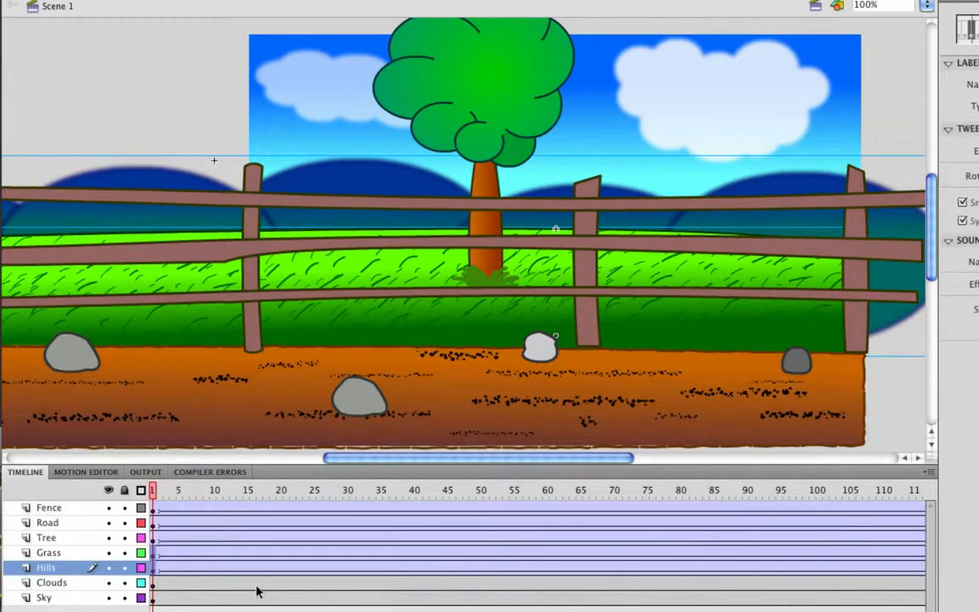
- Play the timeline, return to frame 1 and play it again to check the scrolling background
key("Return")
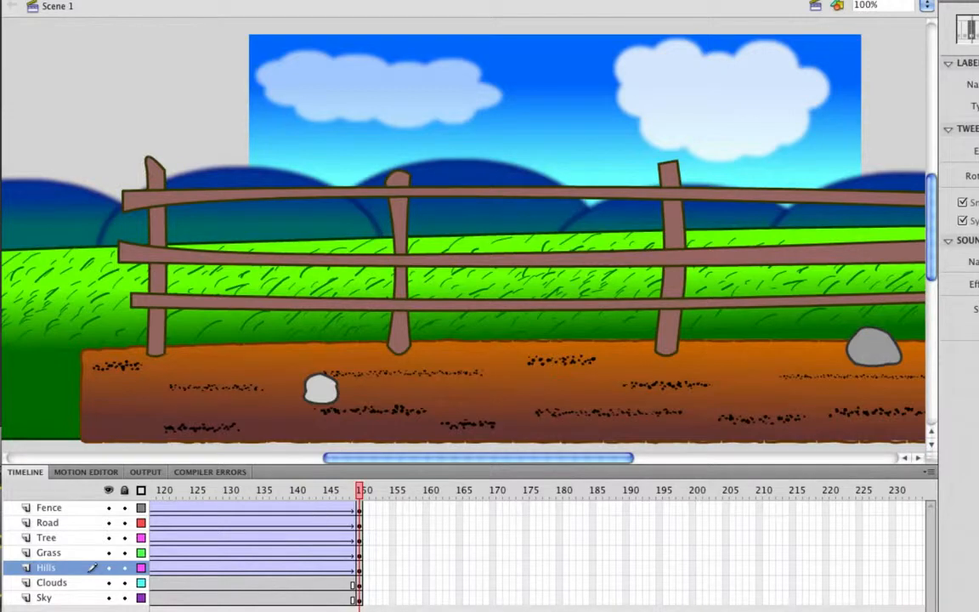
scroll(537, 548, "left", 10)
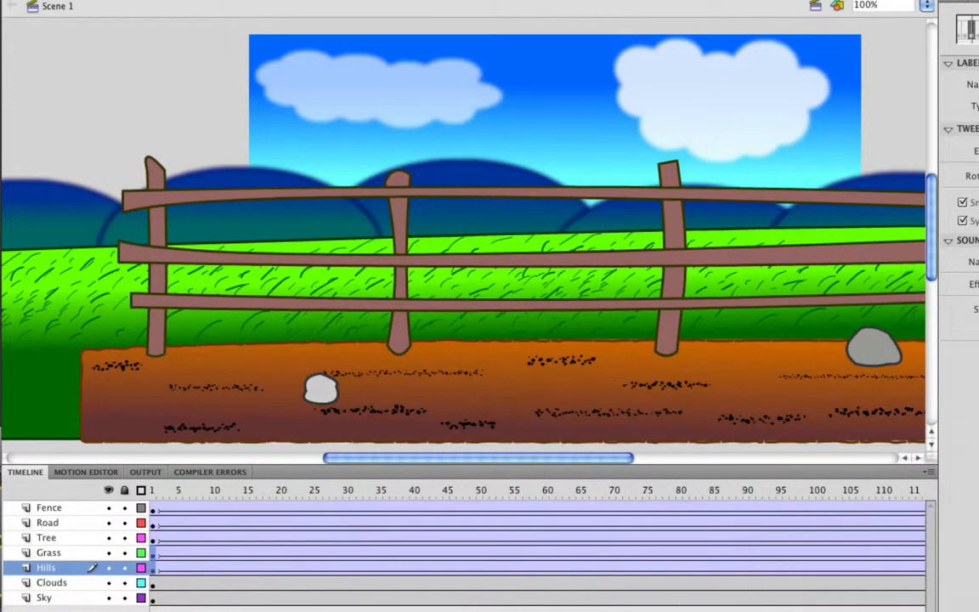
left_click(153, 539)
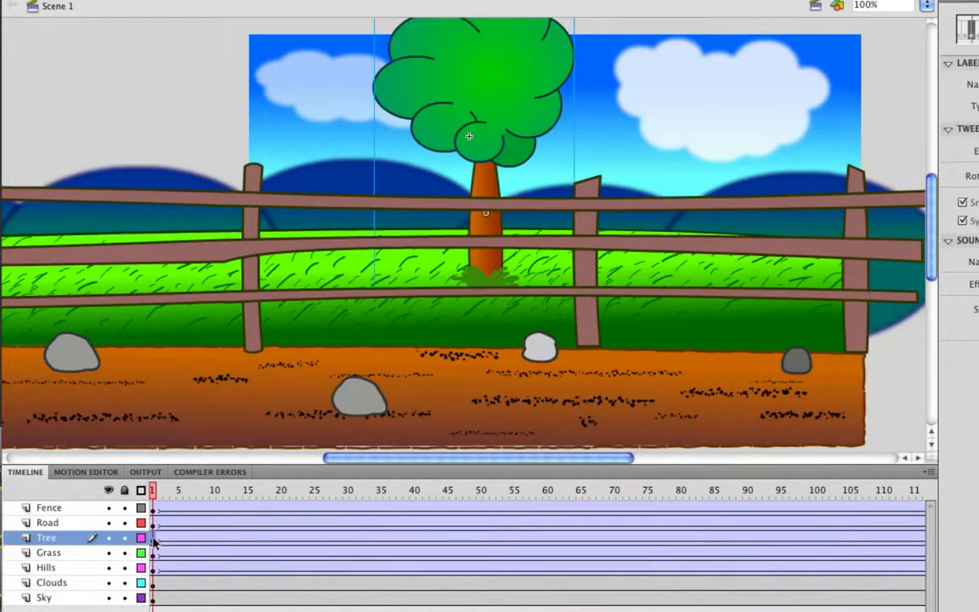
key("Return")
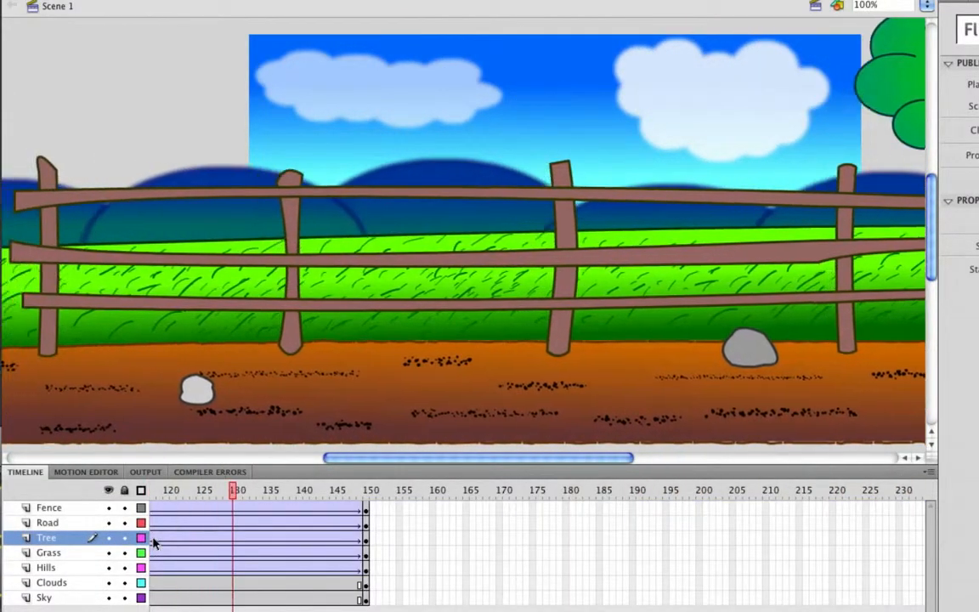
- Add a new layer above Fence and name it Character
scroll(255, 543, "left", 10)
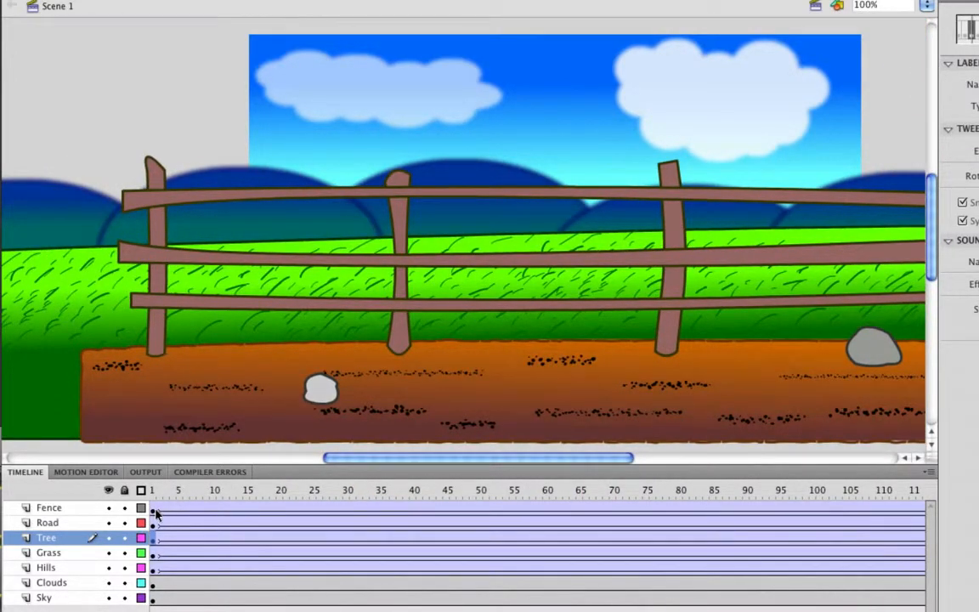
left_click(153, 509)
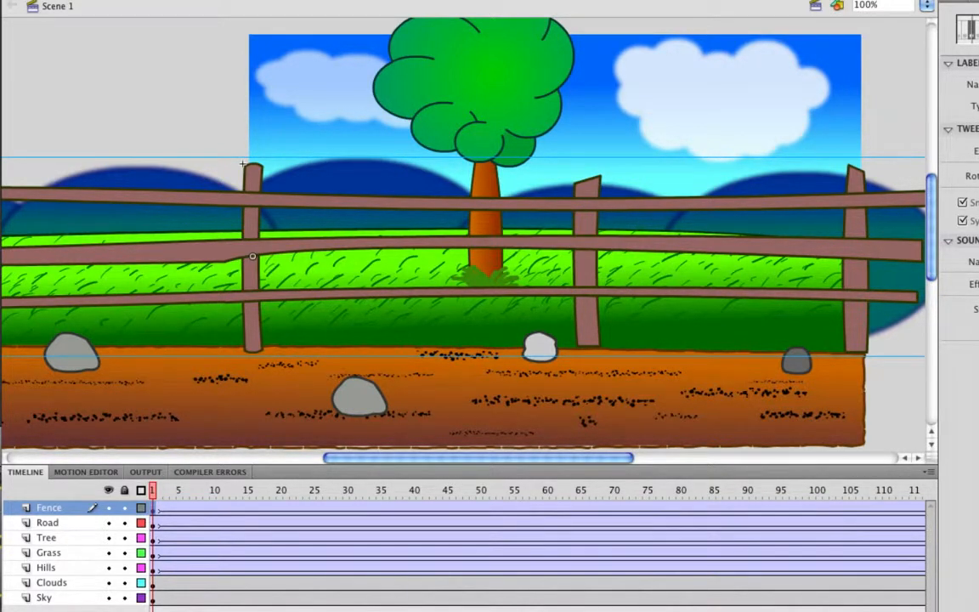
left_click(12, 610)
double_click(53, 511)
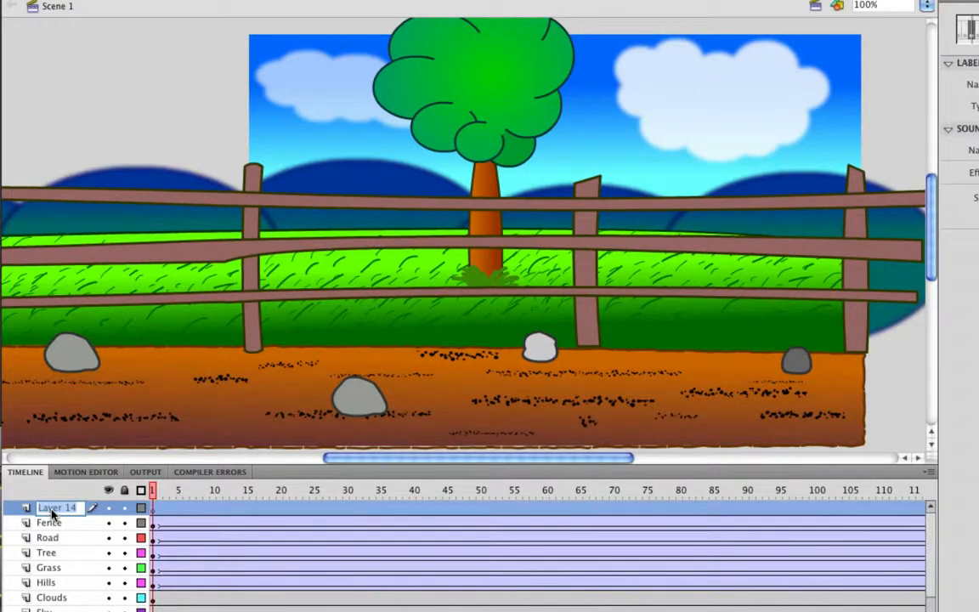
type("Cla")
type("ract")
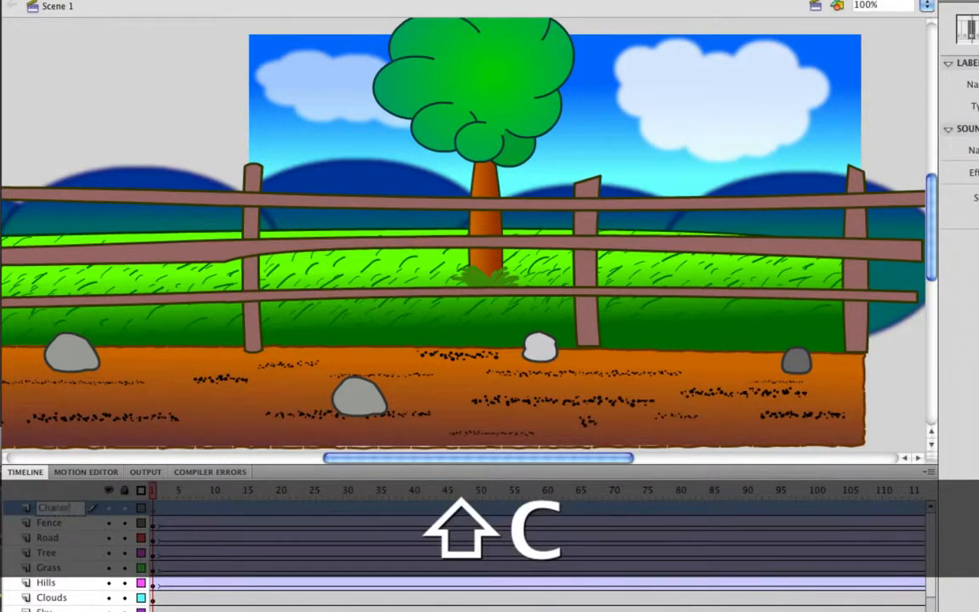
type("er")
key("Return")
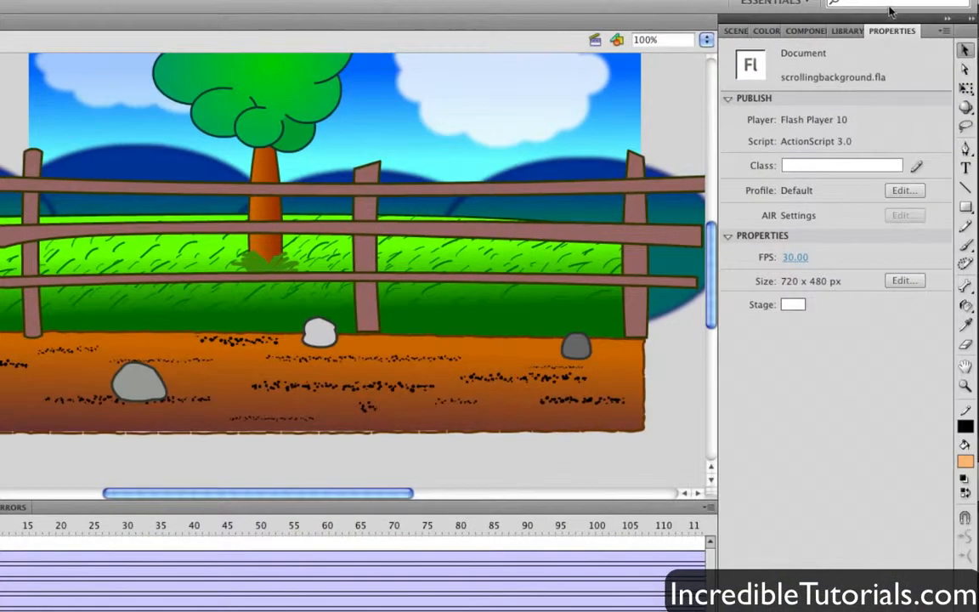
- Place the Guy Walking 2 symbol from the library on the Character layer and flip it horizontally
left_click(847, 31)
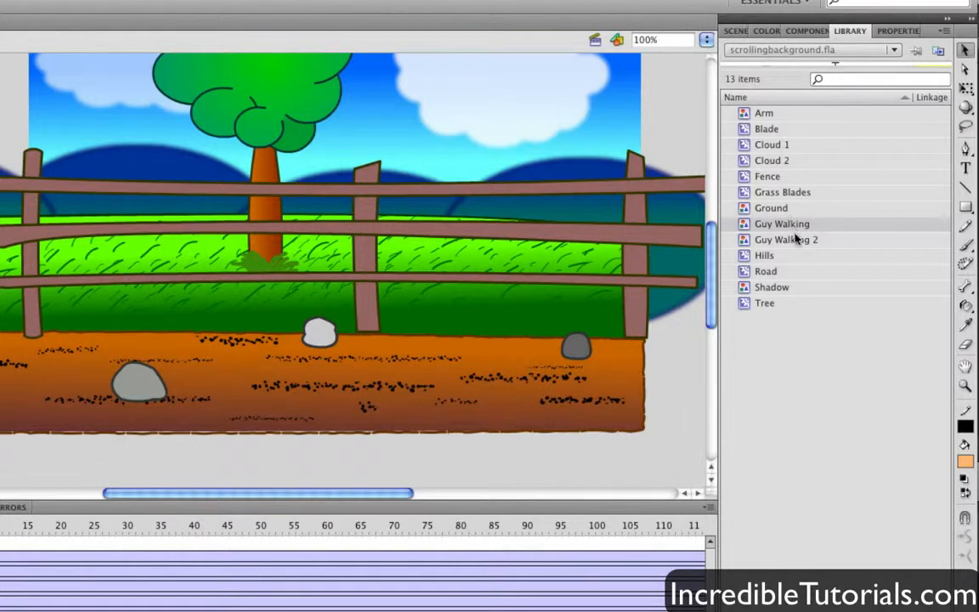
left_click_drag(799, 244, 323, 229)
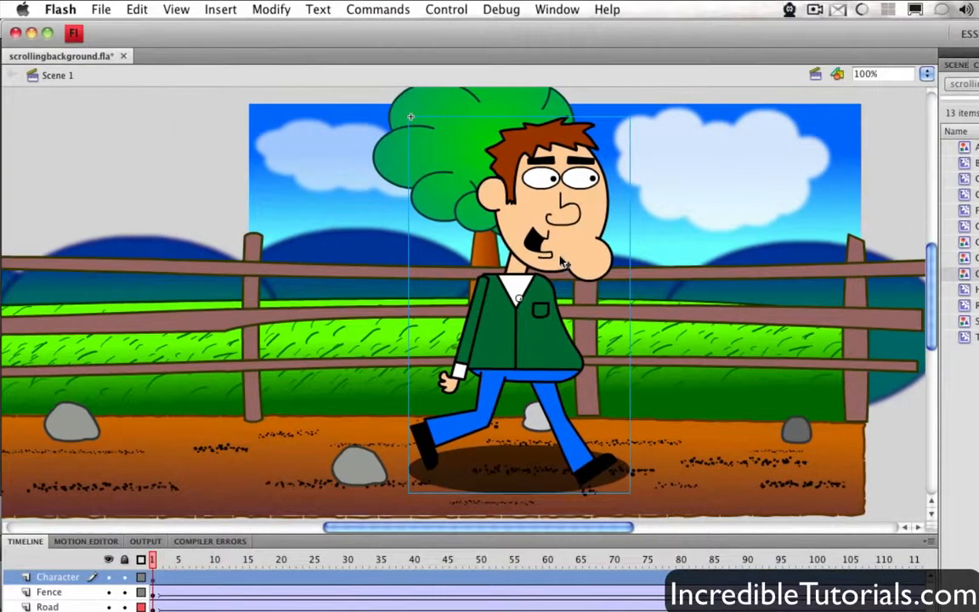
left_click(271, 9)
mouse_move(345, 197)
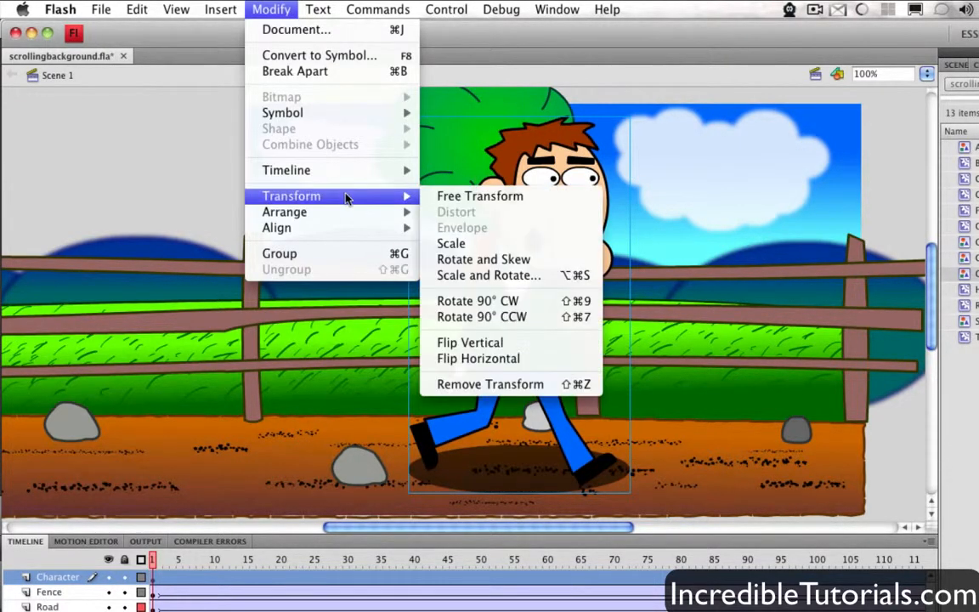
left_click(576, 360)
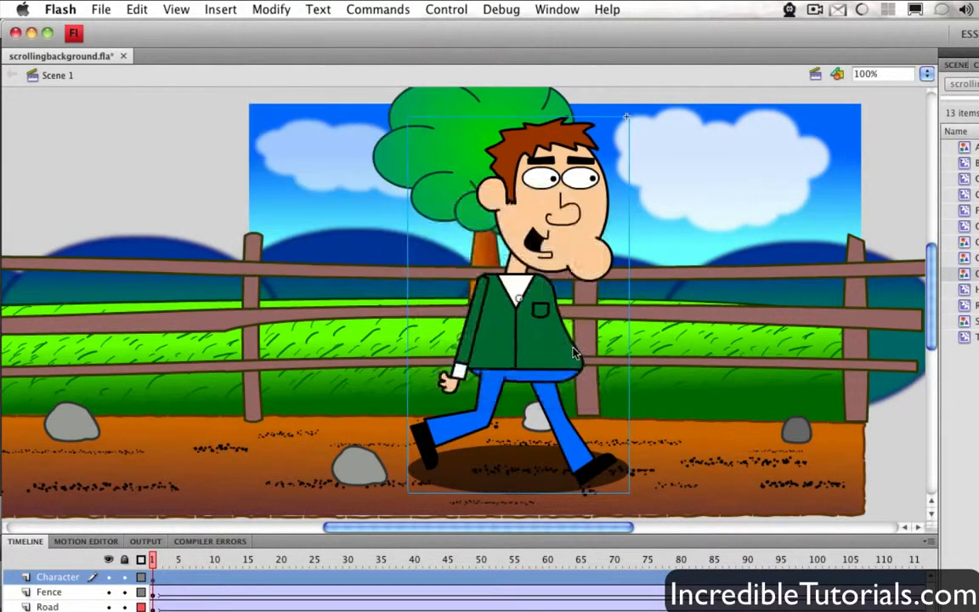
- Scale the walking character down slightly and position it on the road near the middle of the stage
left_click_drag(520, 333, 584, 328)
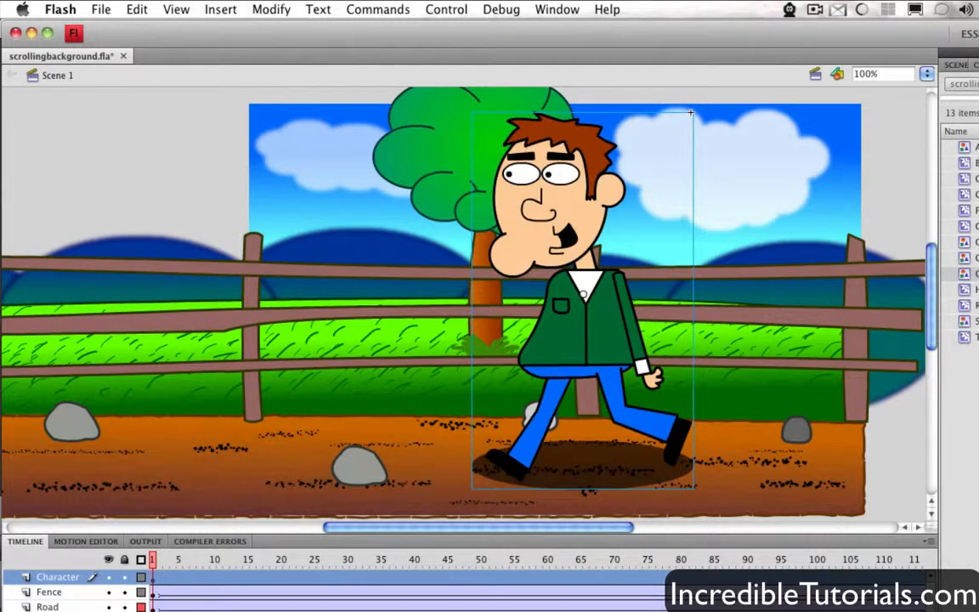
key("q")
left_click_drag(691, 114, 675, 140)
left_click_drag(594, 325, 565, 345)
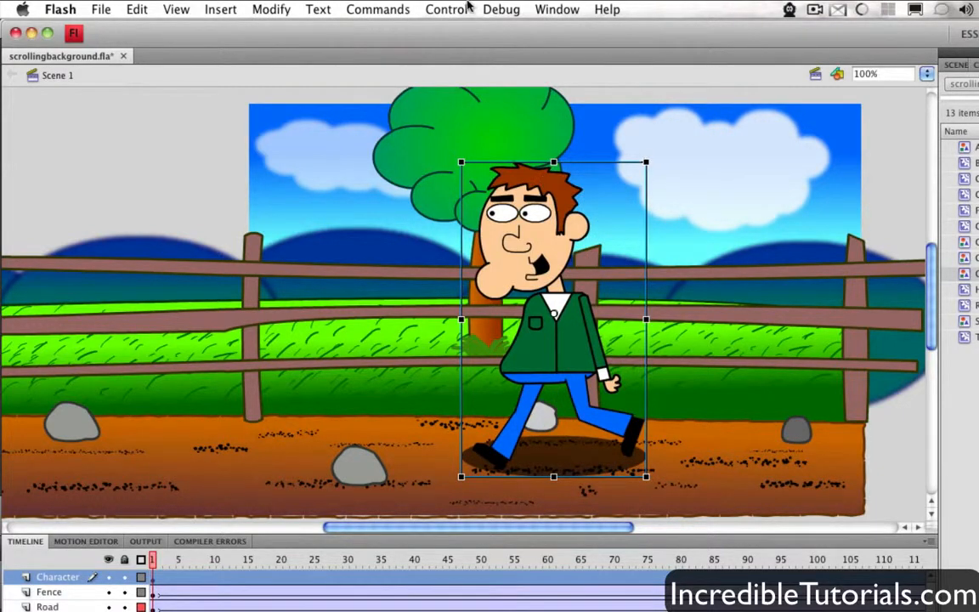
- Test the movie to preview the character walking against the scrolling background, and close the preview
left_click(469, 8)
left_click(492, 130)
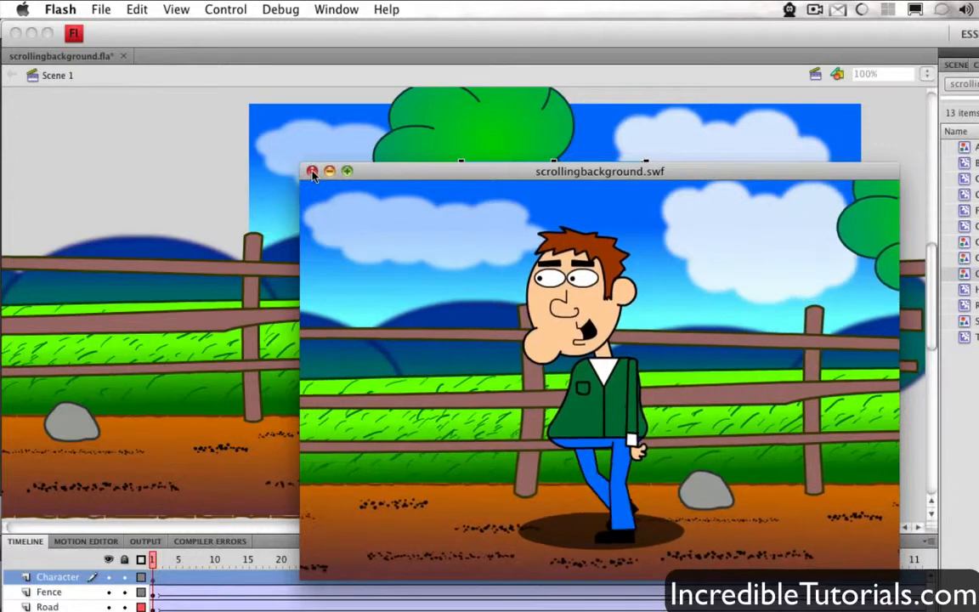
left_click(312, 172)
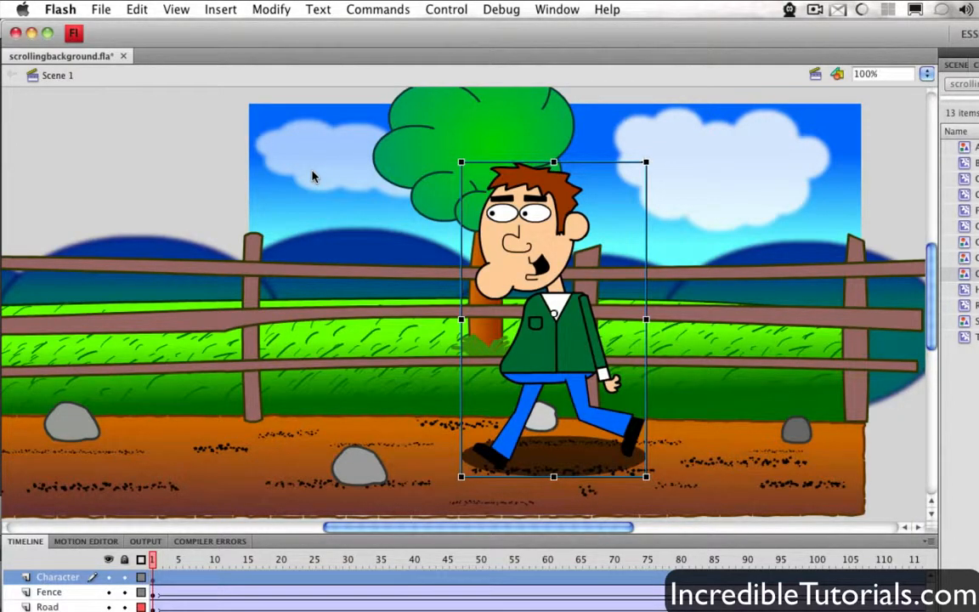
- Examine the end of the layers around frame 150 and test the movie once more
scroll(535, 582, "right", 10)
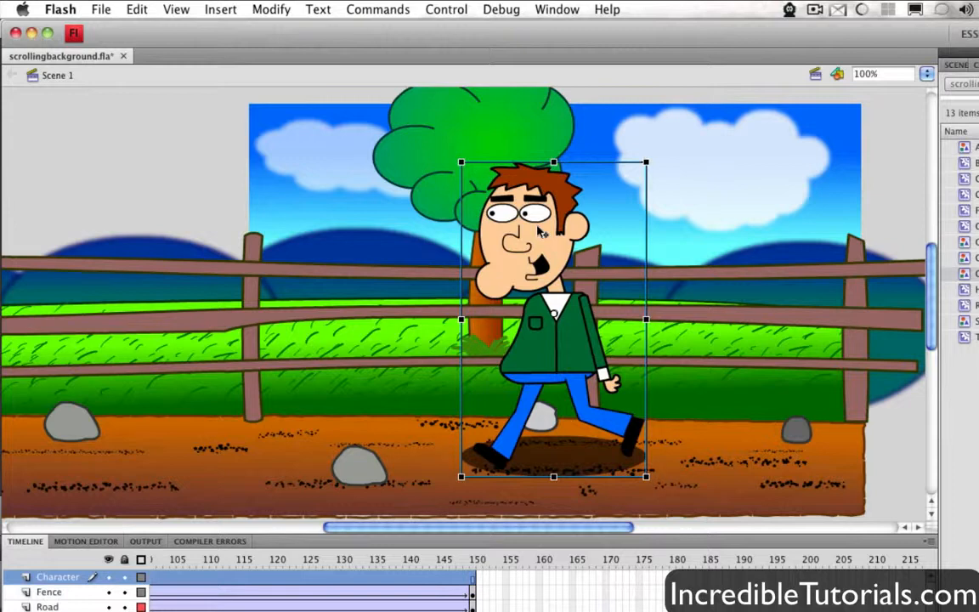
left_click(447, 9)
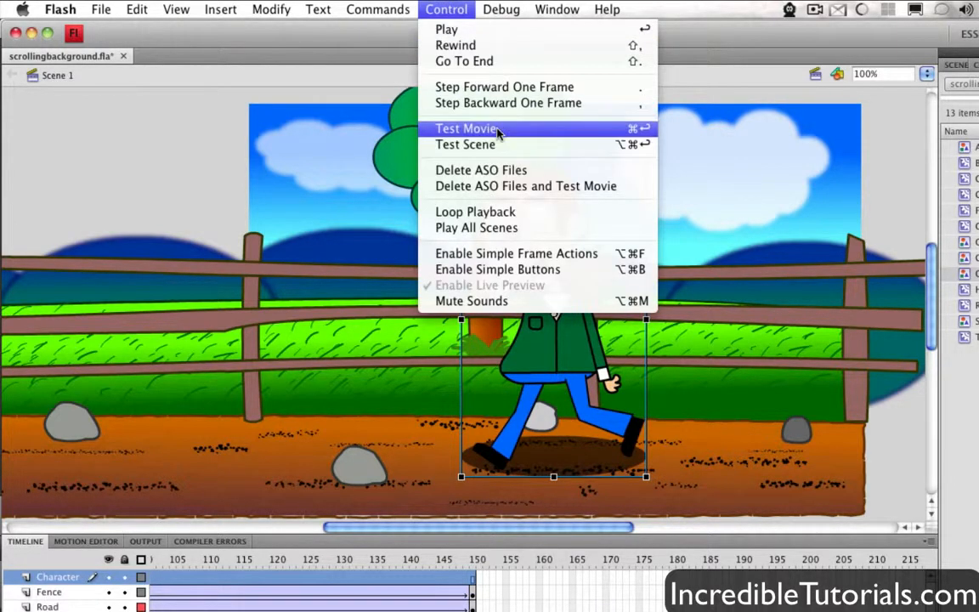
left_click(447, 129)
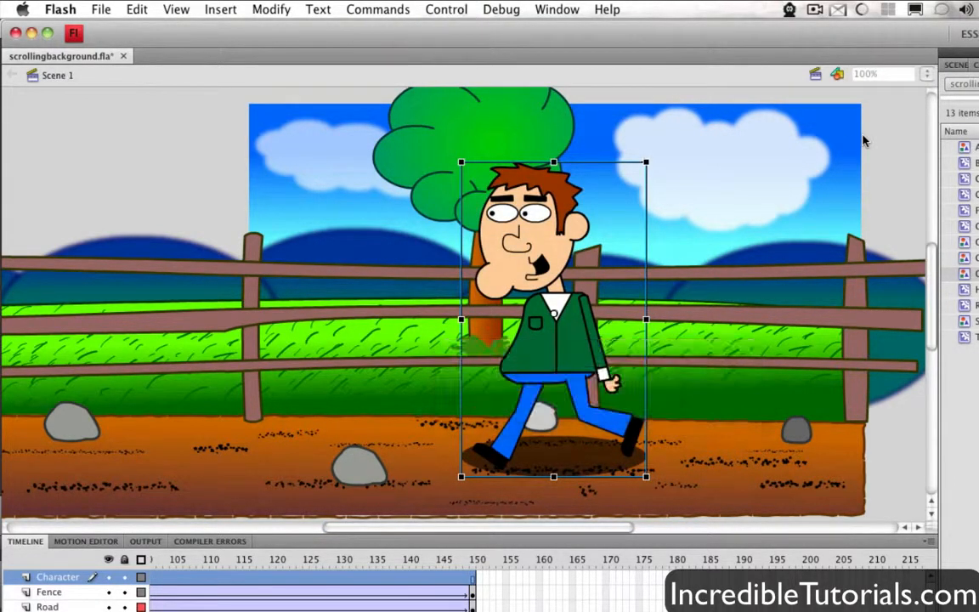